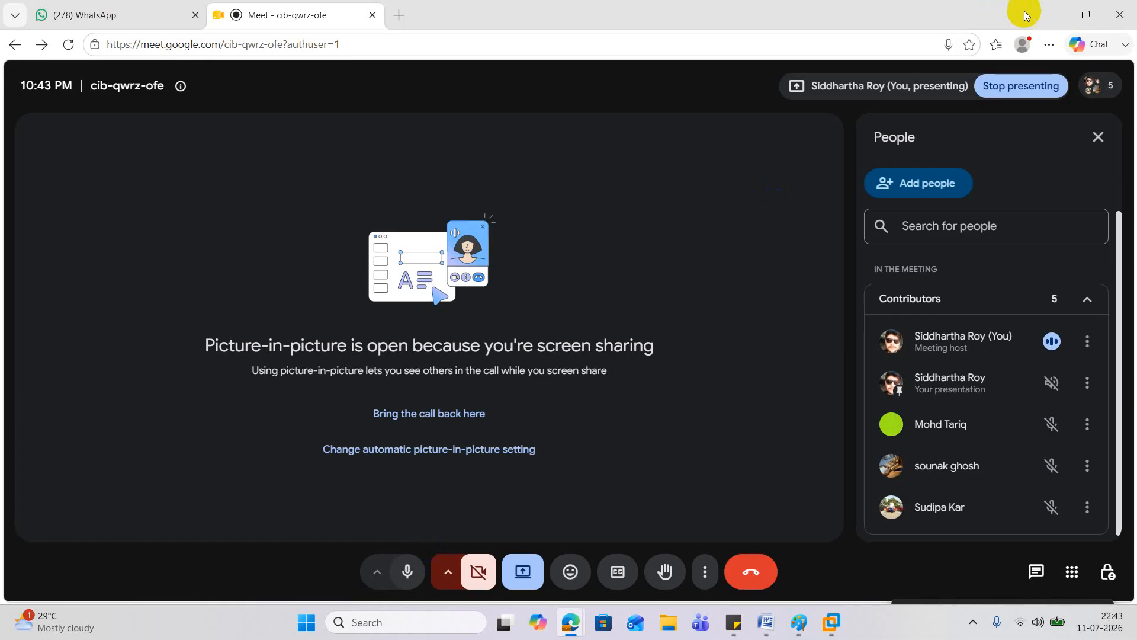
Step: Minimize the Google Meet browser window to bring the SVR01 lock screen into view
click(1052, 15)
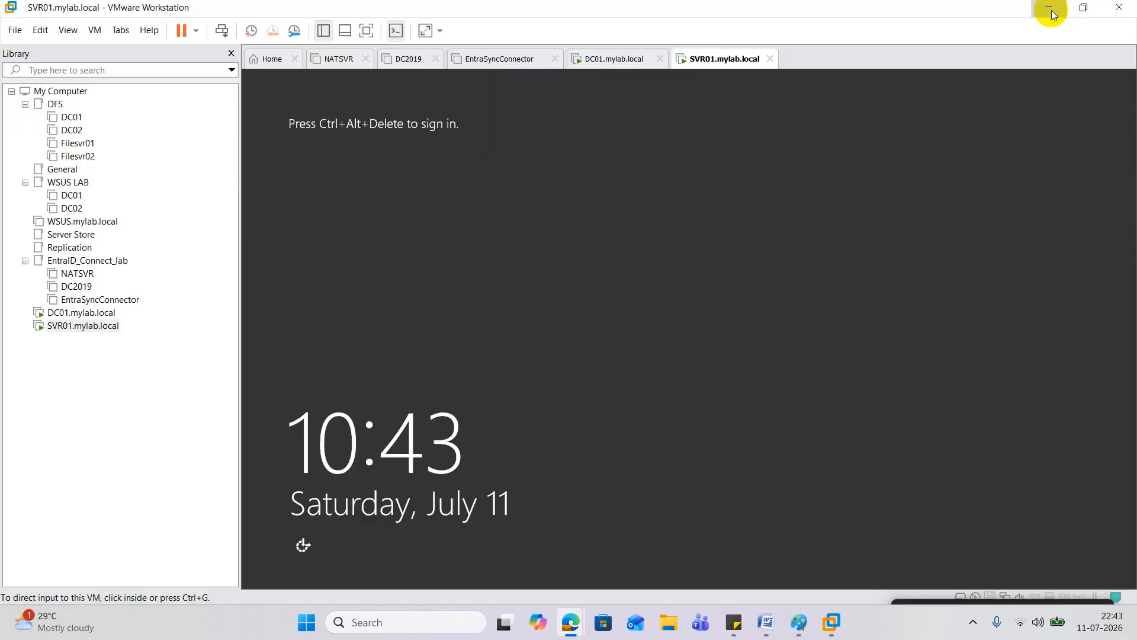
Step: On DC01, bring up Active Directory Users and Computers and check the other user's group memberships
click(104, 313)
click(431, 573)
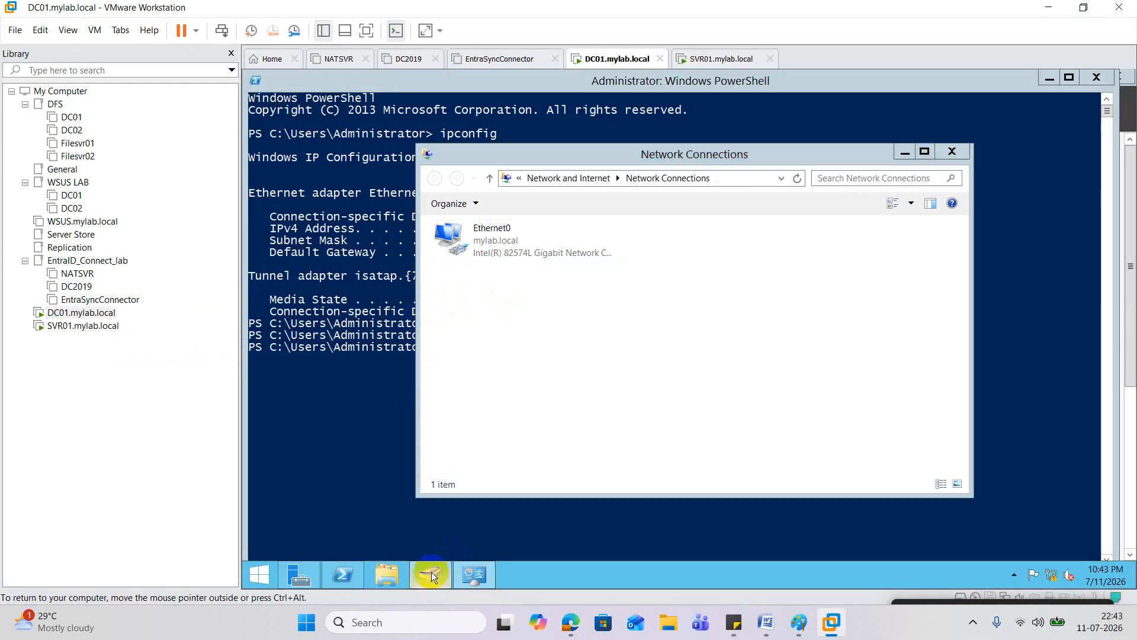
click(468, 262)
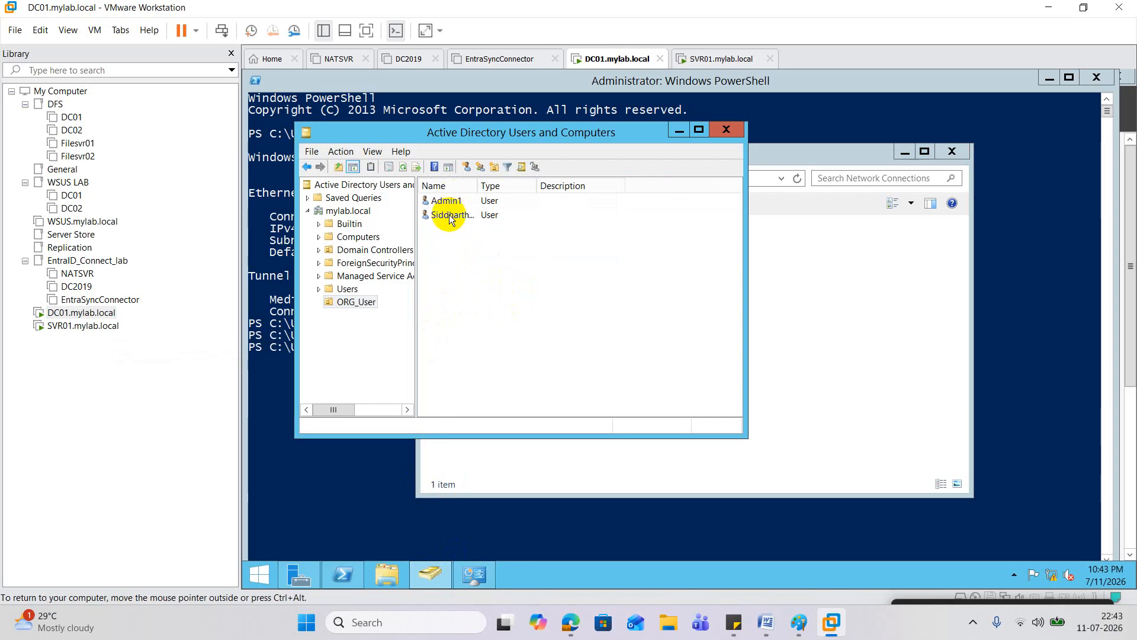
double_click(449, 215)
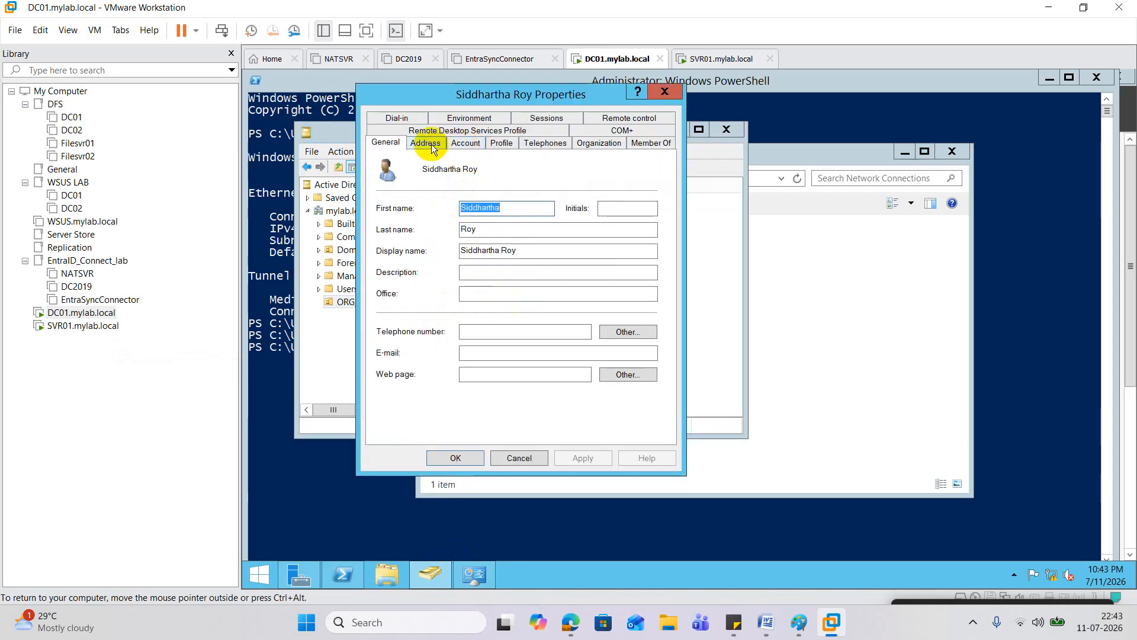
click(639, 143)
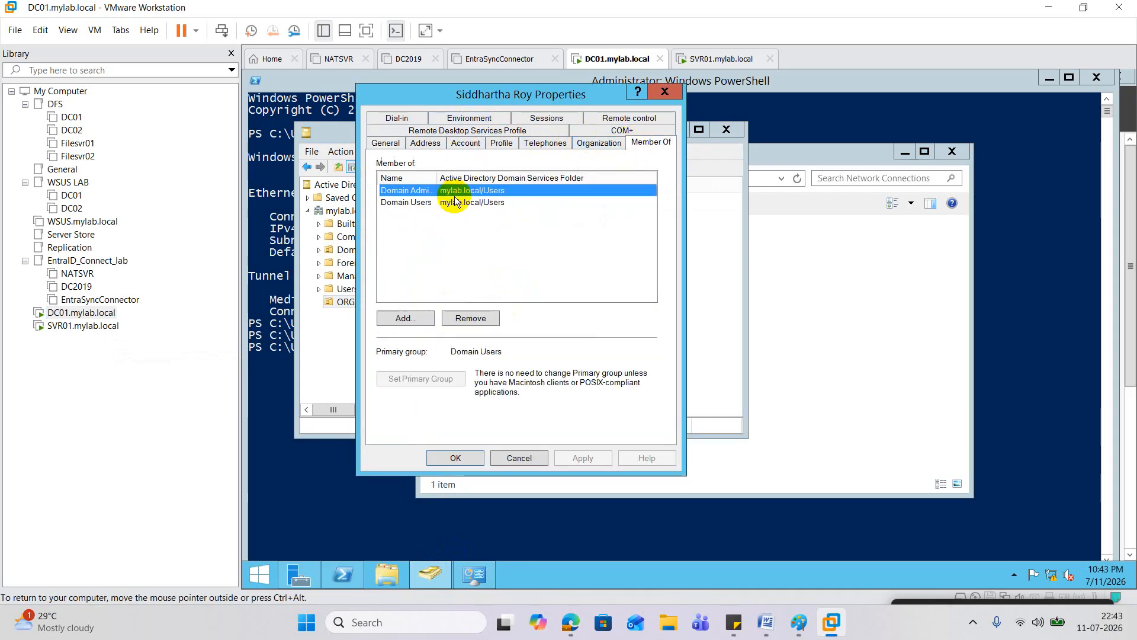
click(664, 91)
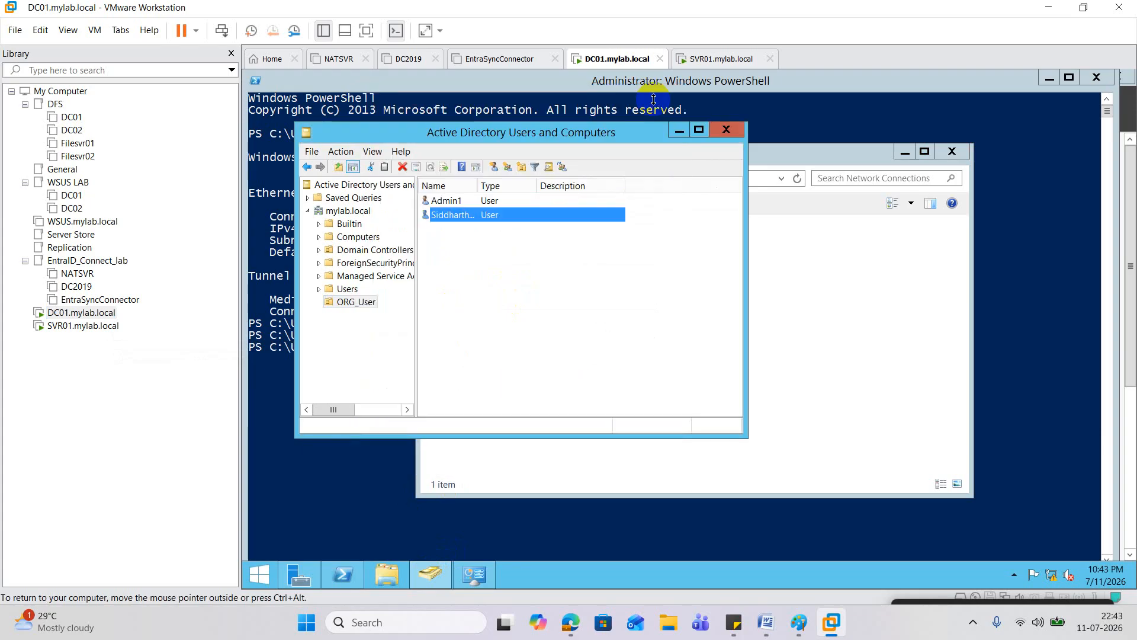
Step: Confirm Admin1 belongs only to Domain Users, then return to the SVR01 console
double_click(459, 205)
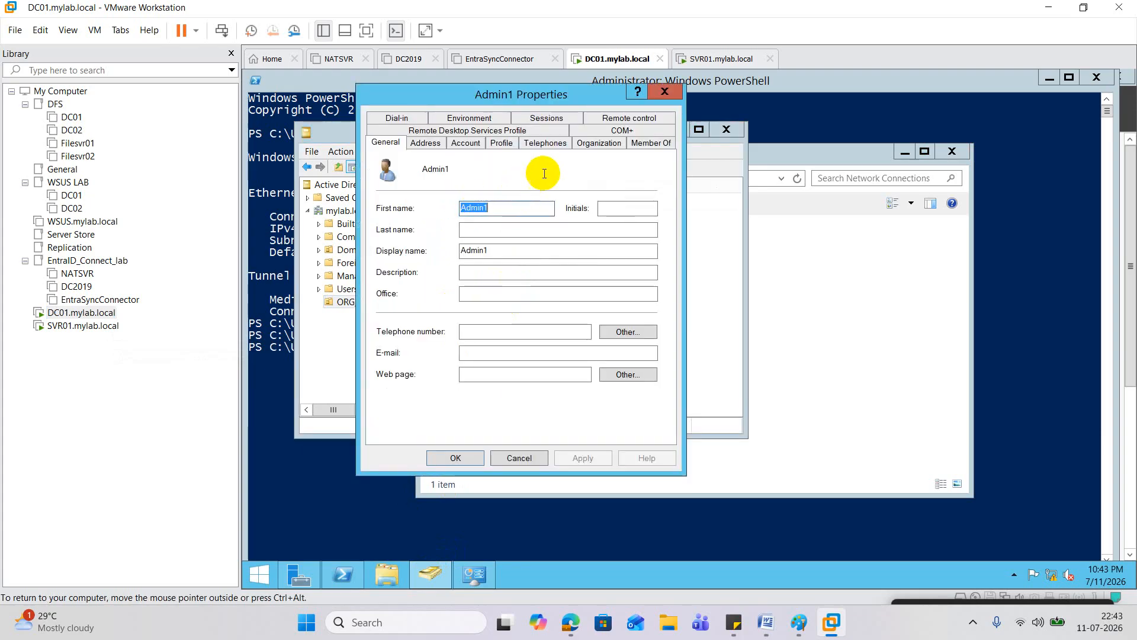
click(651, 144)
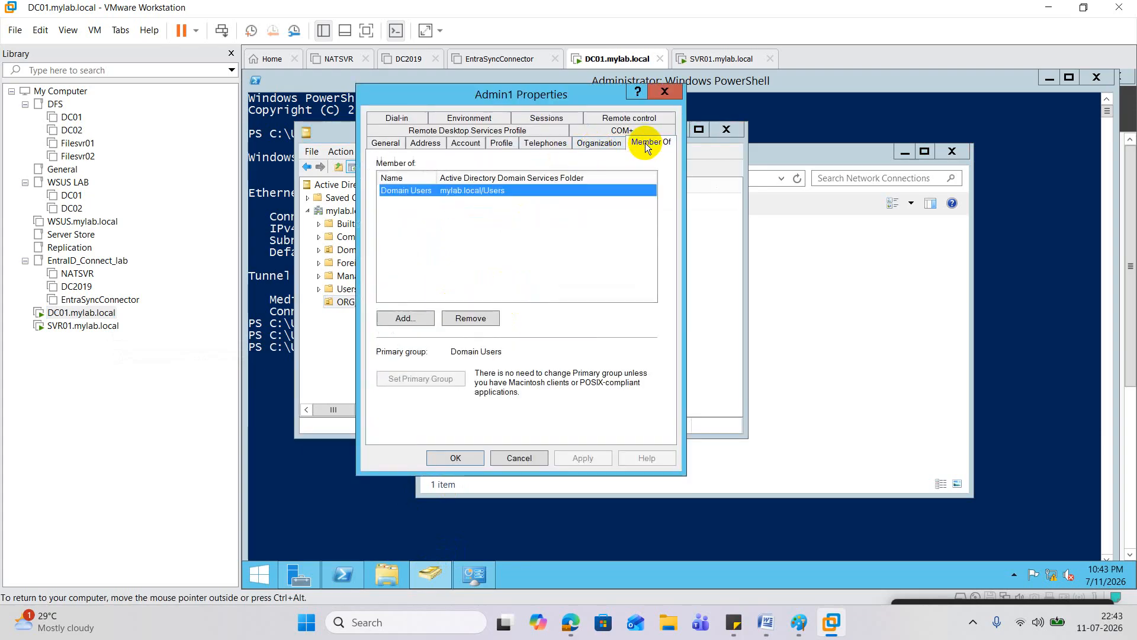
click(83, 326)
right_click(87, 329)
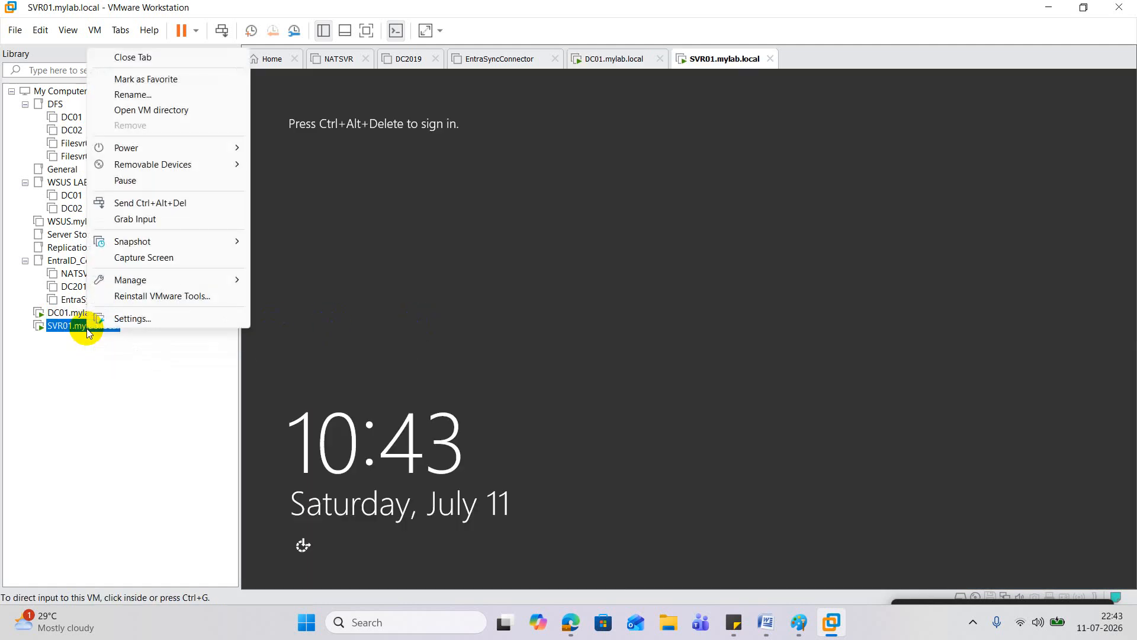
Step: Sign in to SVR01 as Other user Admin1, re-entering the password after a failed attempt
click(172, 202)
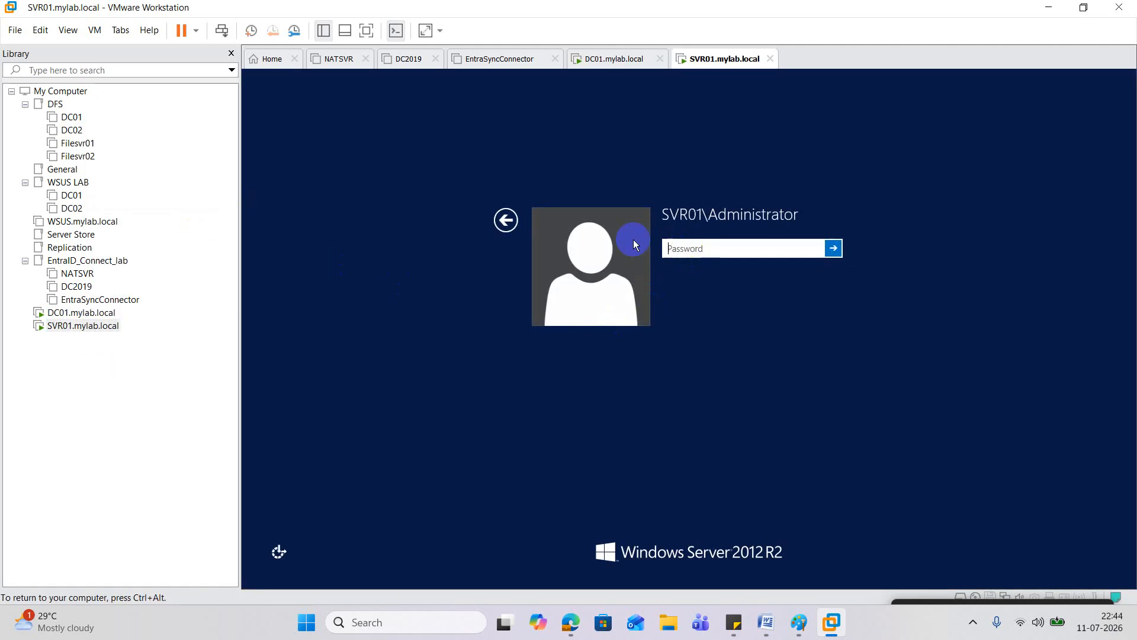
click(506, 220)
click(793, 279)
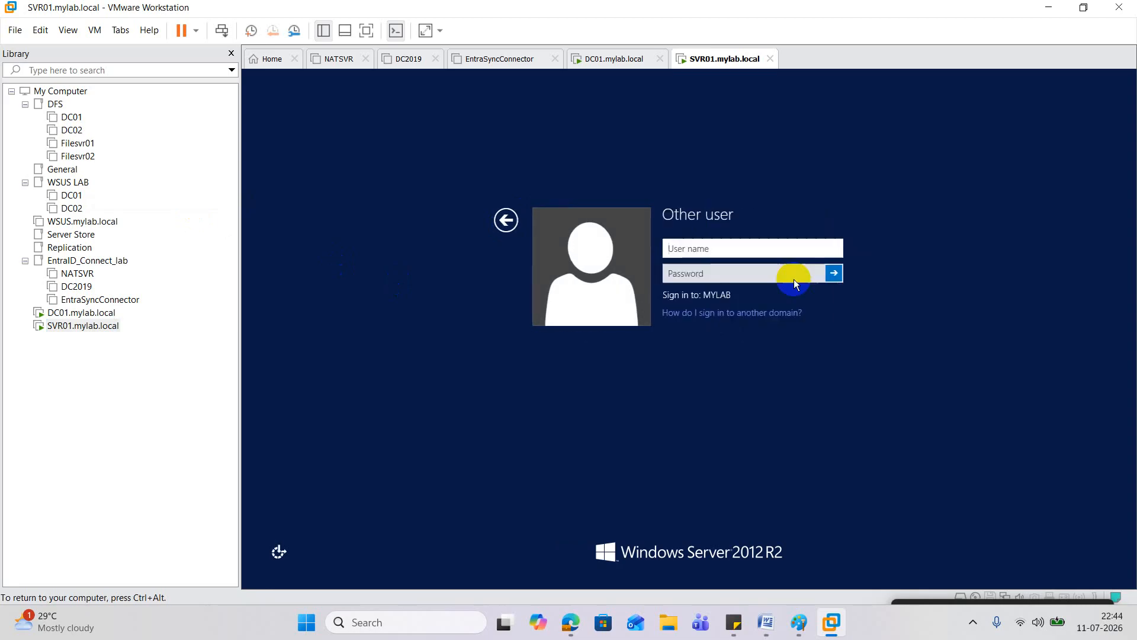
text(Admin1)
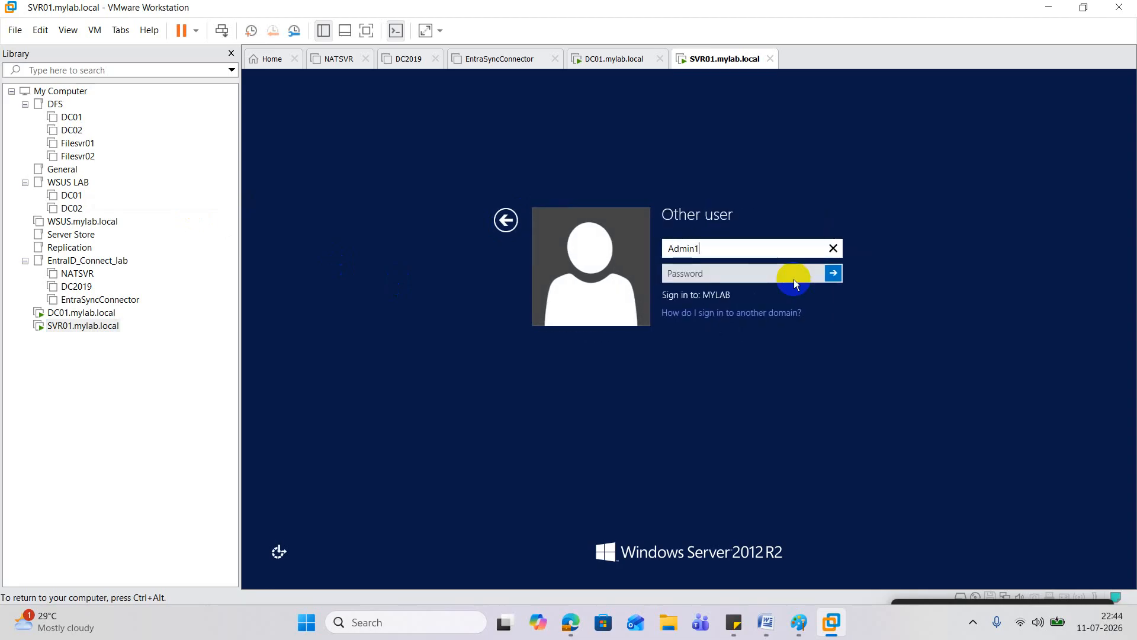
key(Tab)
text(••••••••••)
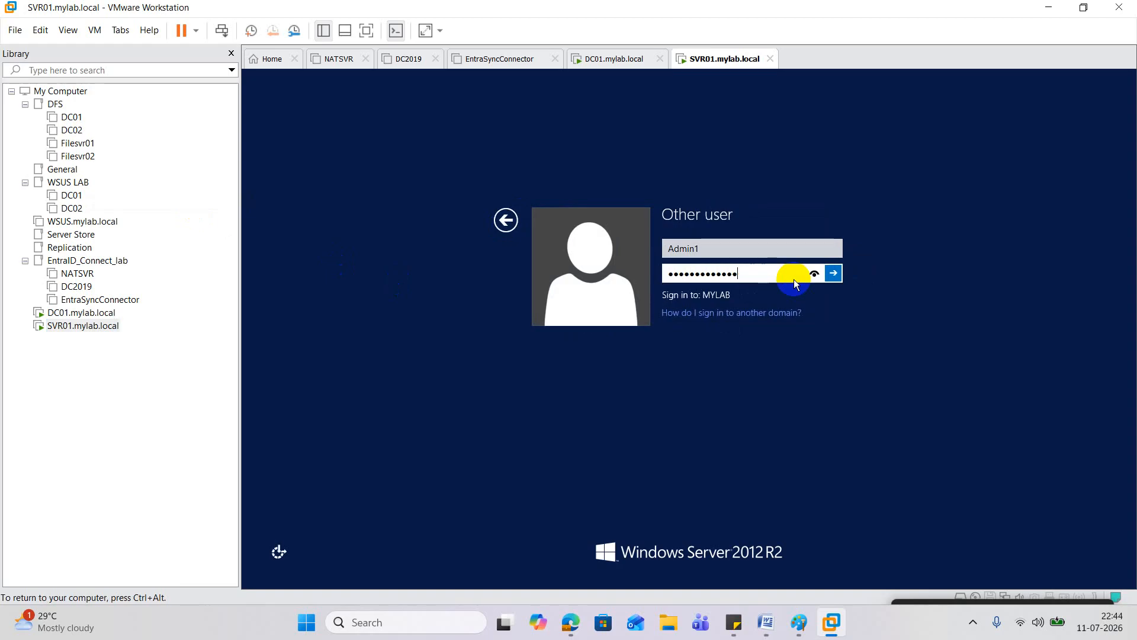
key(Return)
key(Return)
text(••••••••••••)
key(Return)
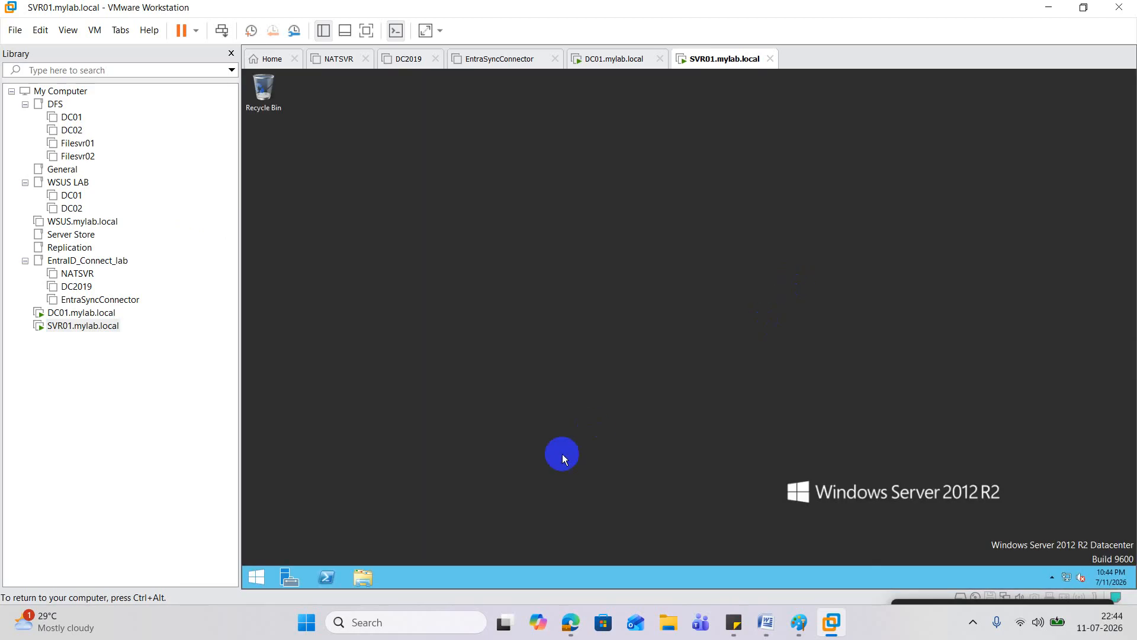
right_click(329, 576)
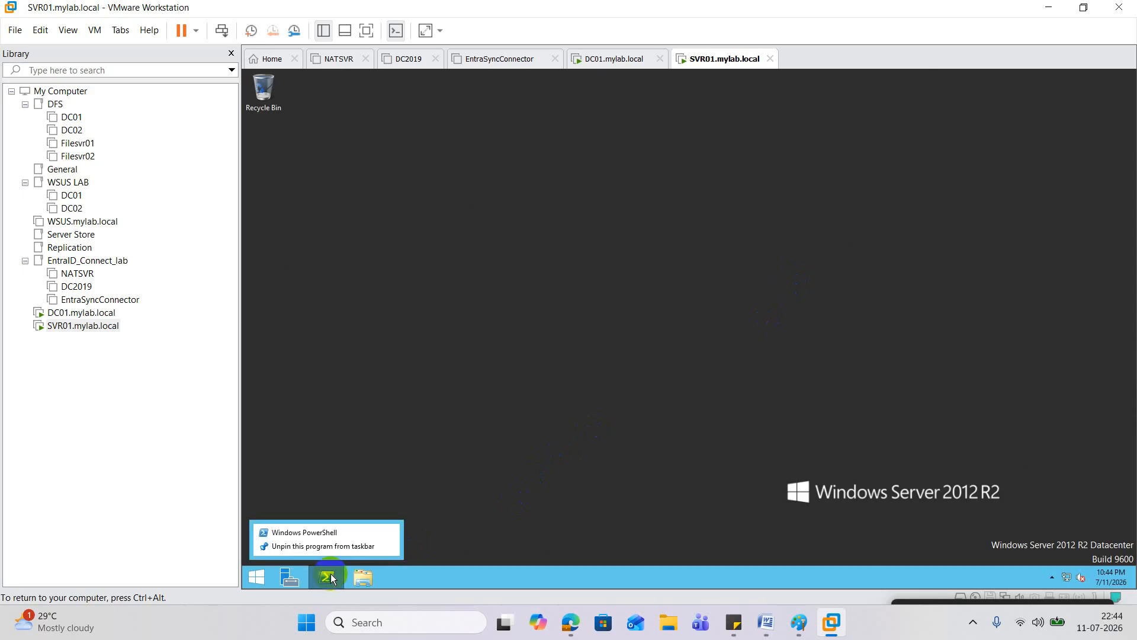
click(329, 576)
click(329, 576)
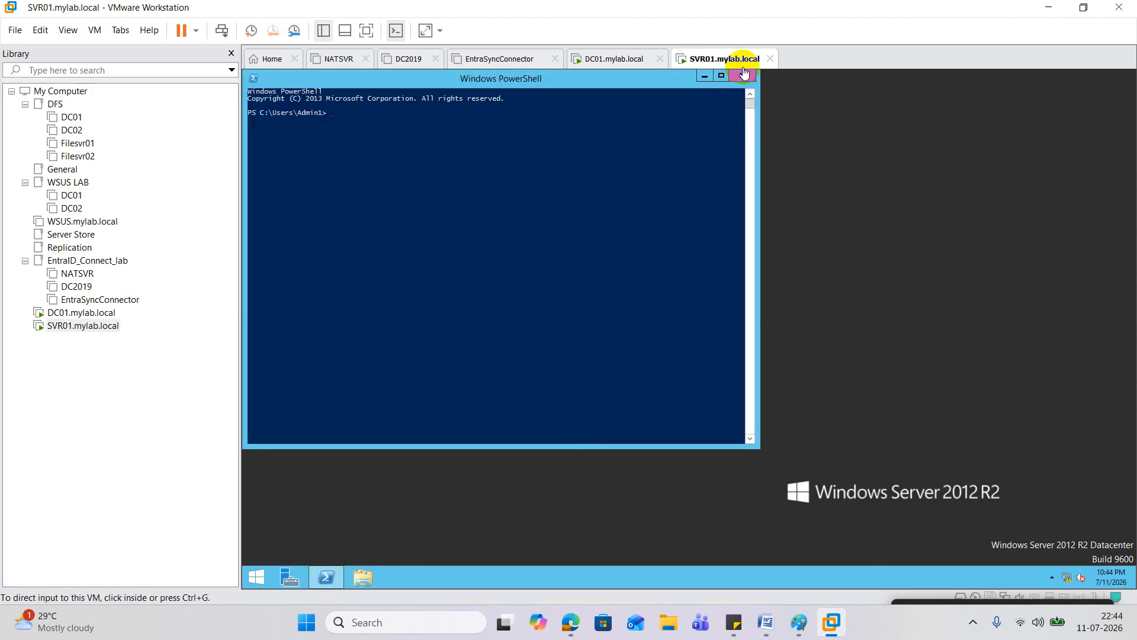
click(741, 77)
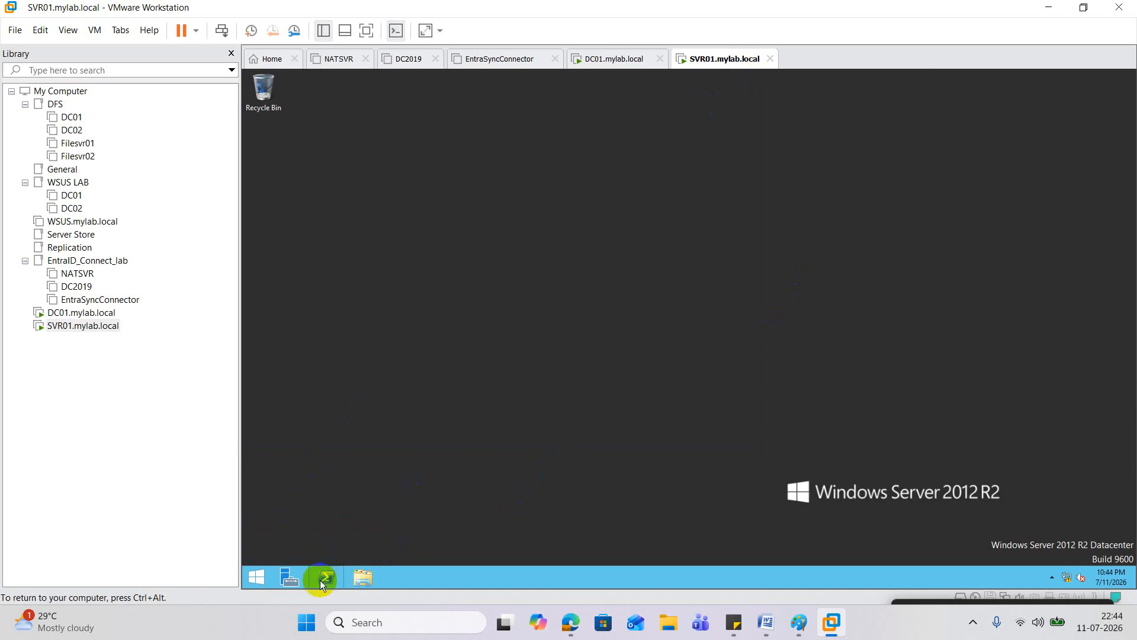
right_click(320, 580)
click(318, 474)
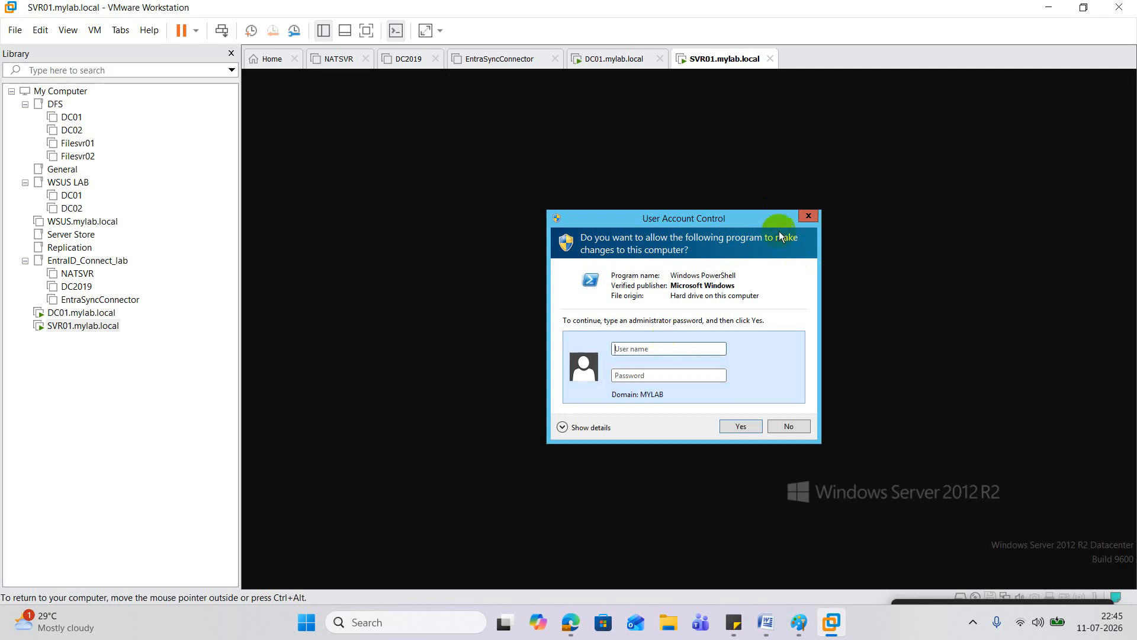
click(805, 219)
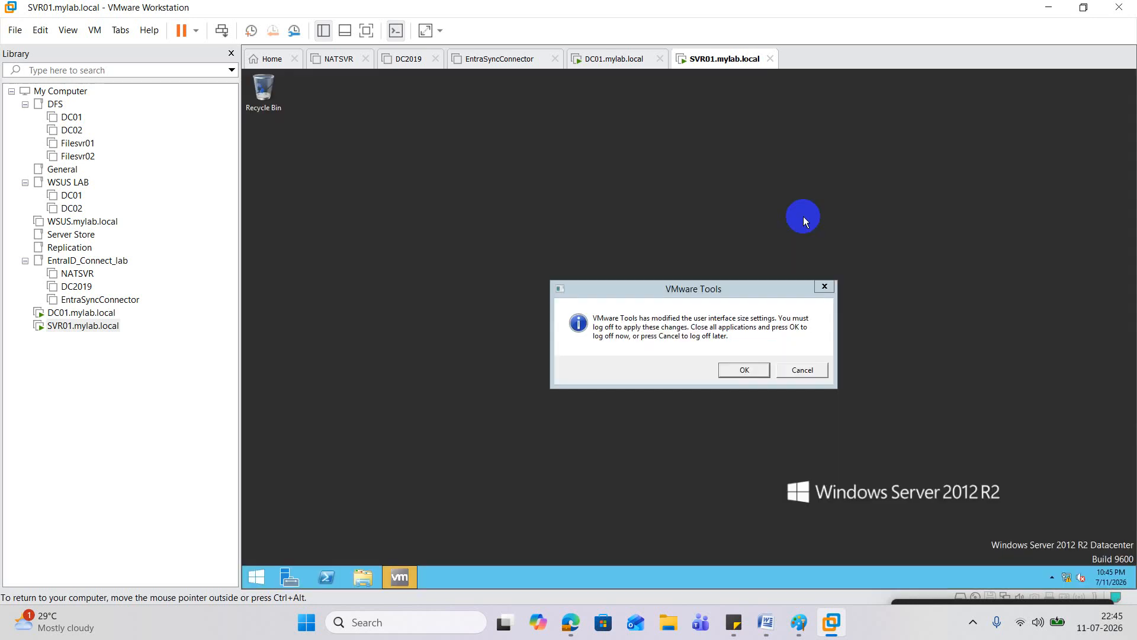
click(832, 285)
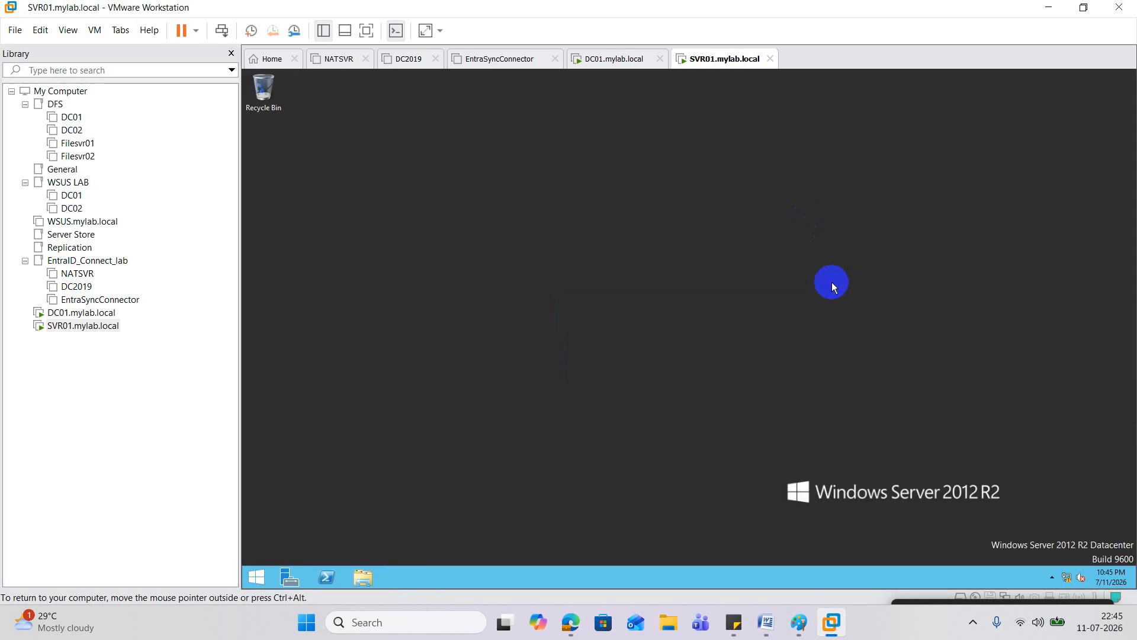
Step: Run compmgmt.msc and open SVR01's local Administrators group under Local Users and Groups > Groups
right_click(260, 576)
click(354, 539)
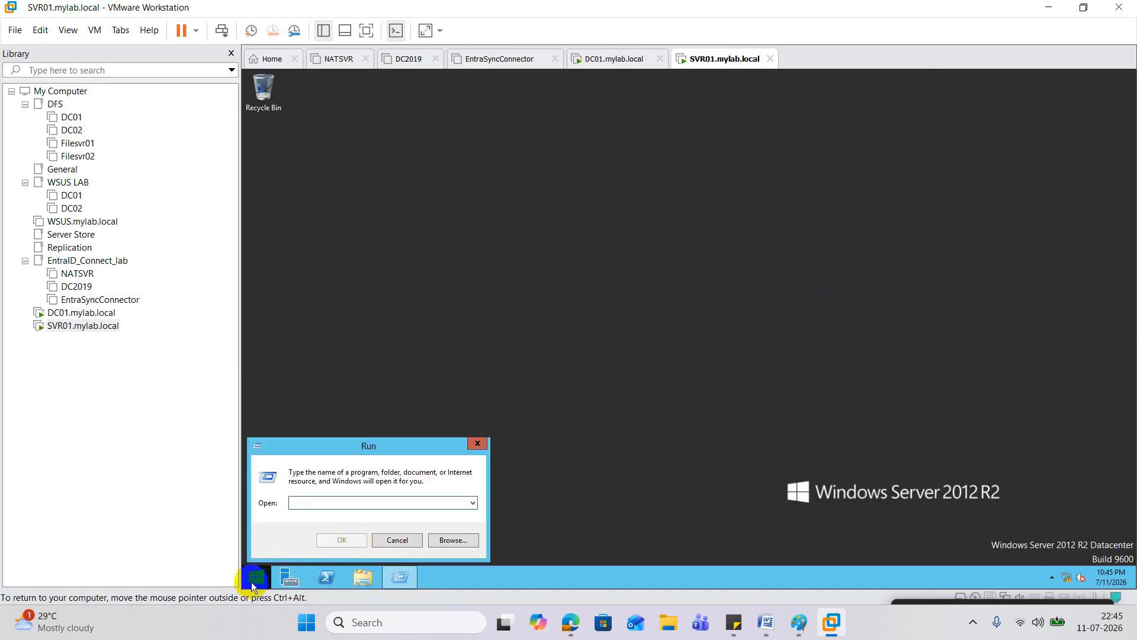
text(compmgm)
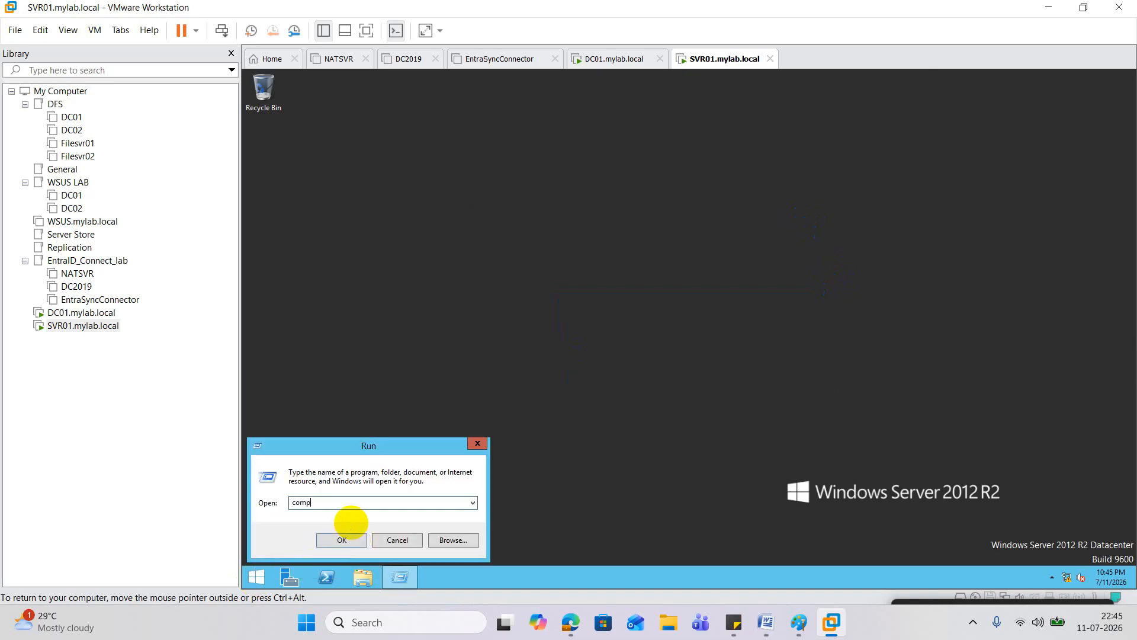
text(t.msc)
key(Return)
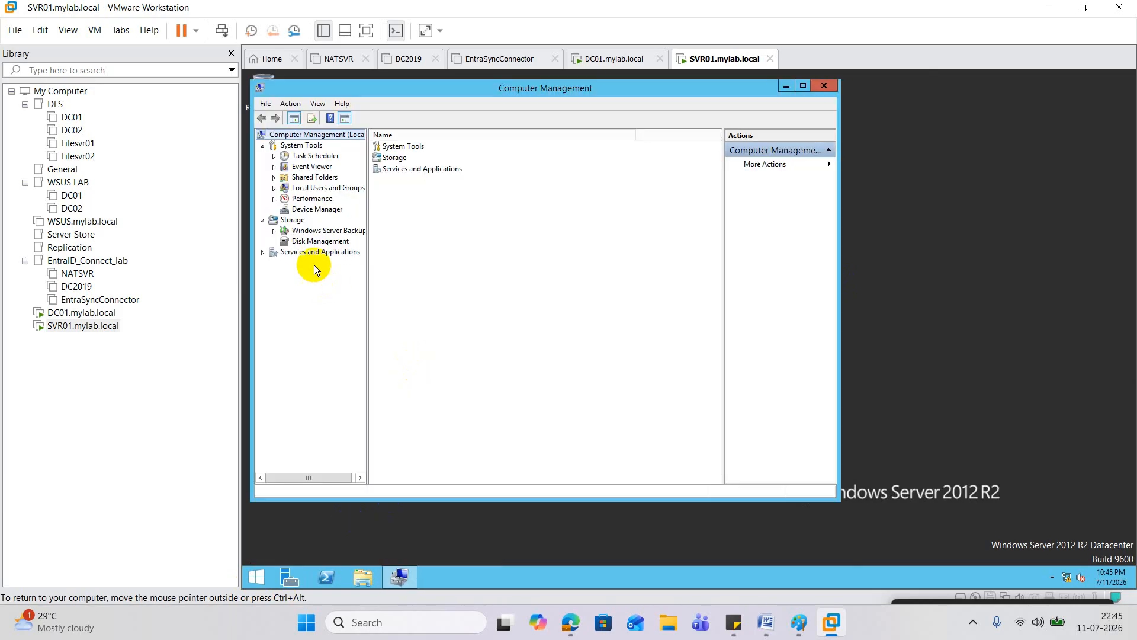
double_click(311, 187)
click(312, 209)
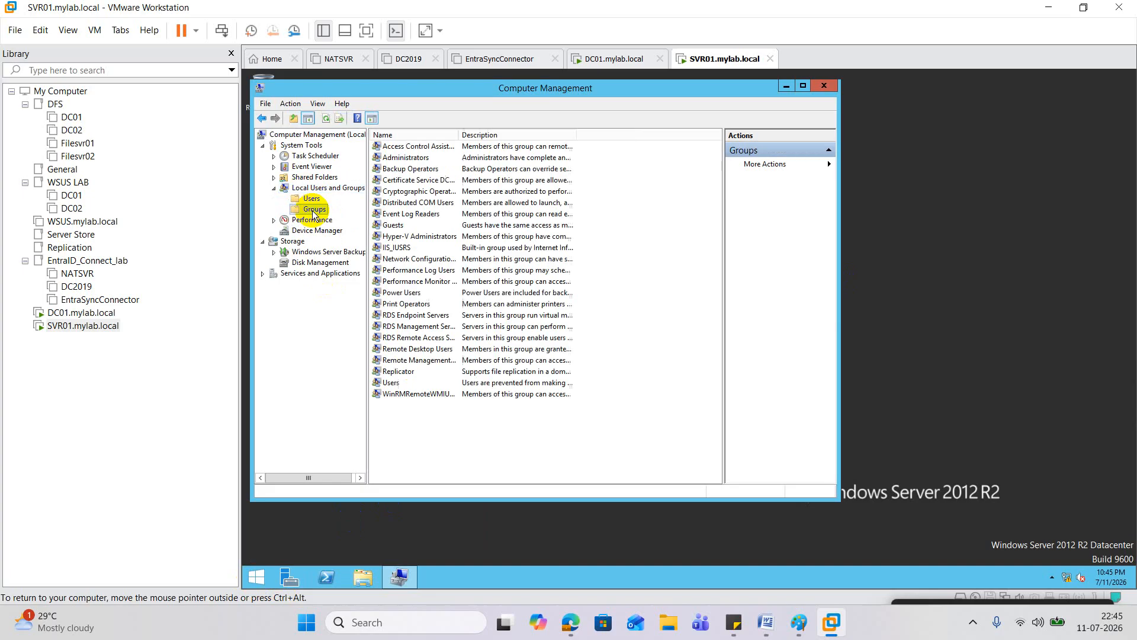
double_click(409, 159)
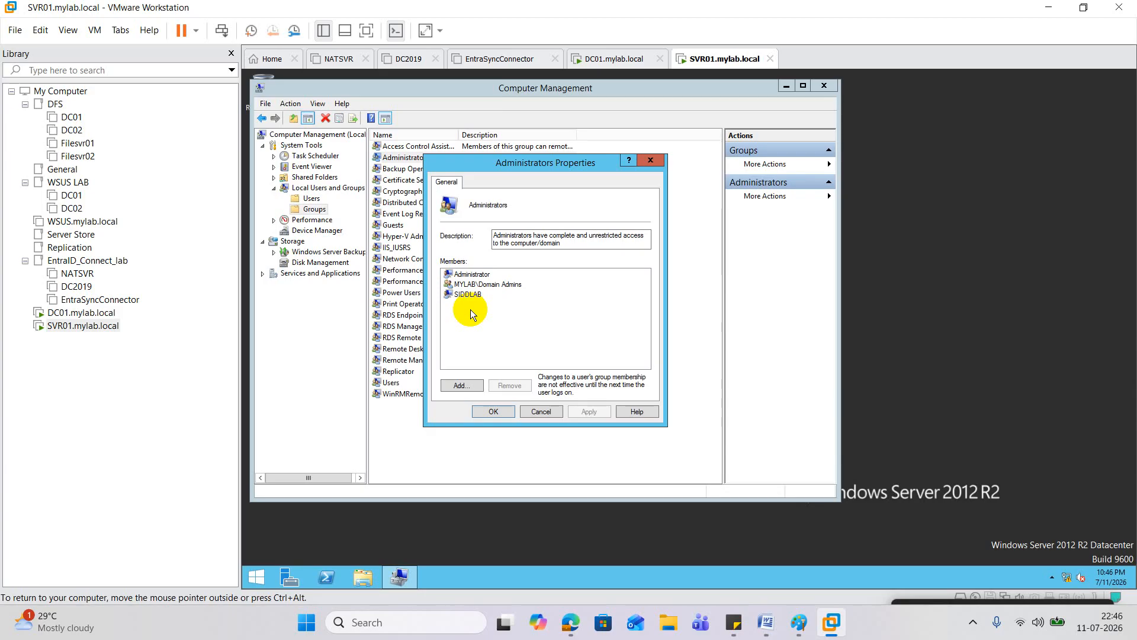
Step: On DC01, close Admin1's properties and maximize Active Directory Users and Computers
click(90, 315)
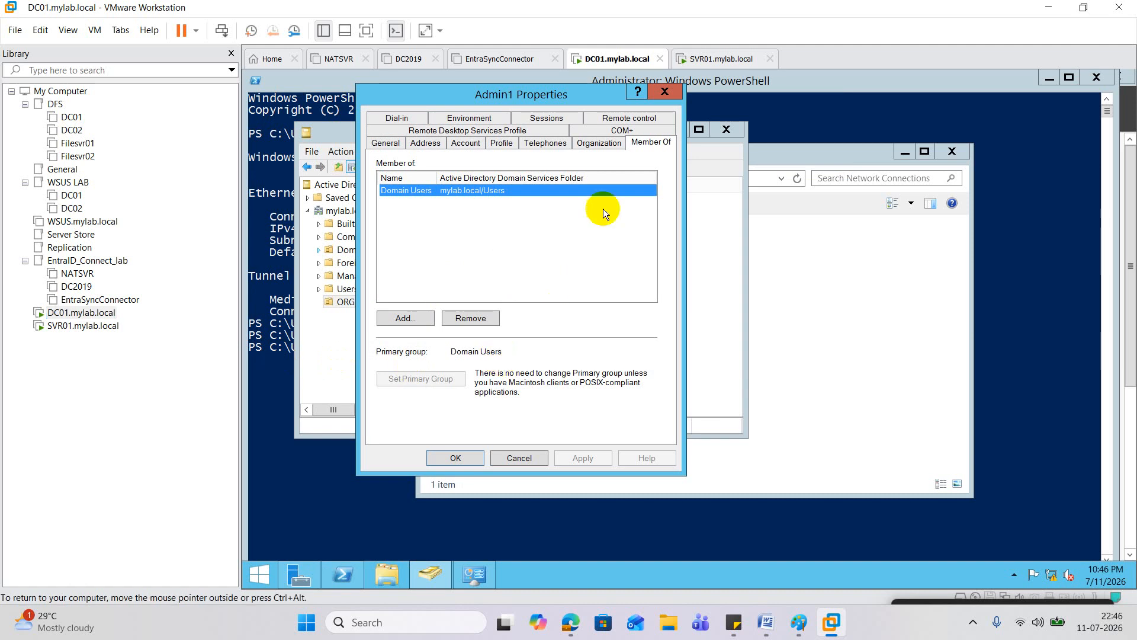
click(664, 93)
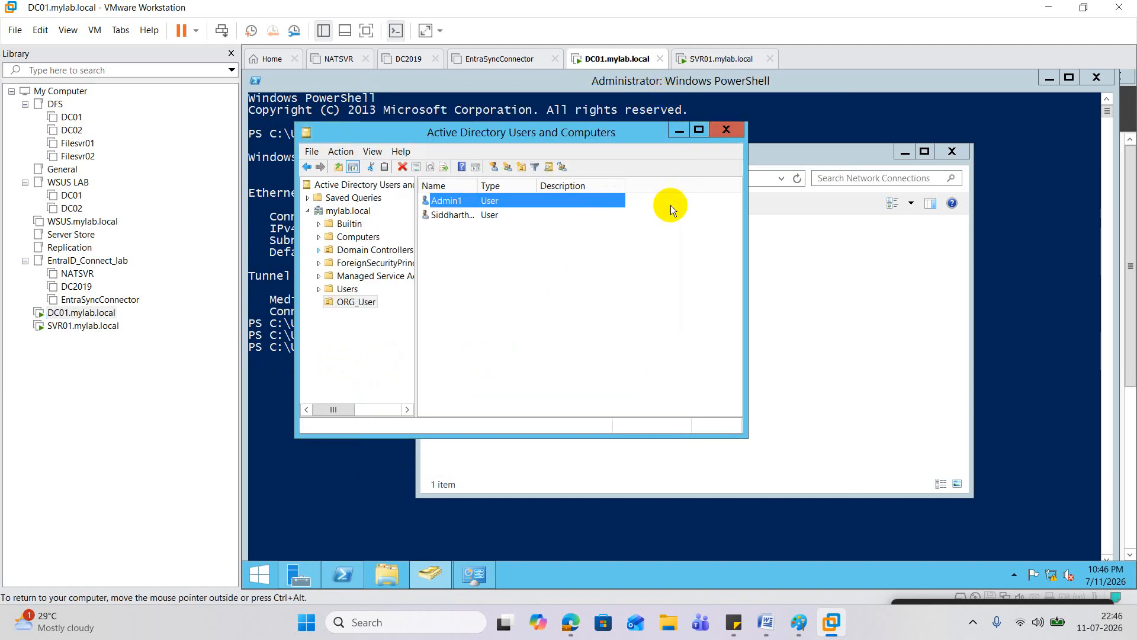
click(541, 235)
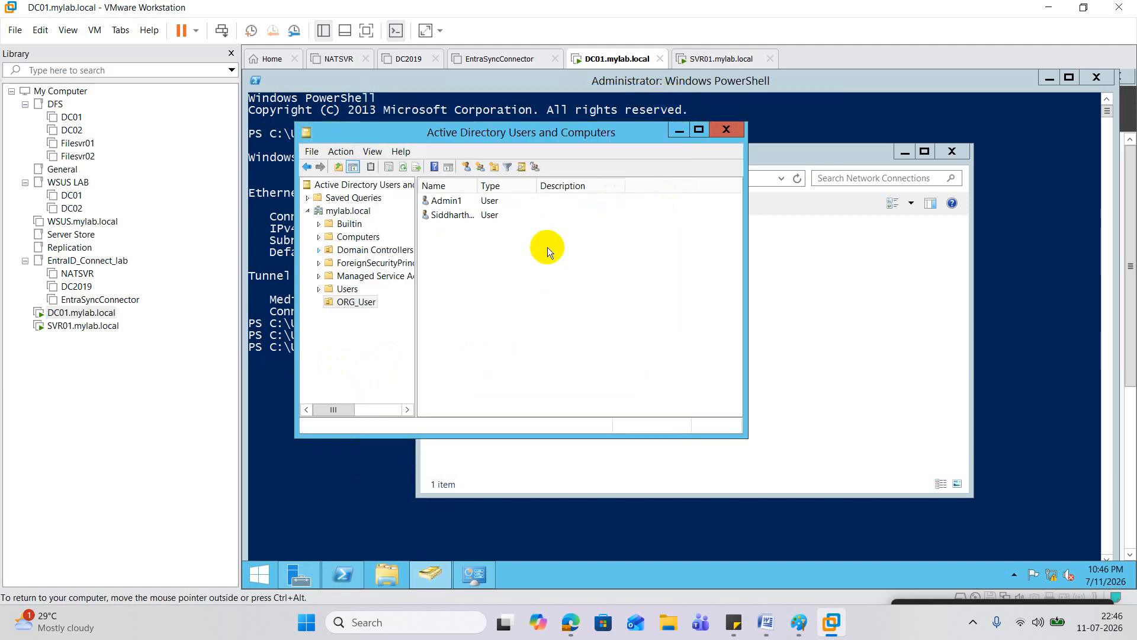
click(699, 130)
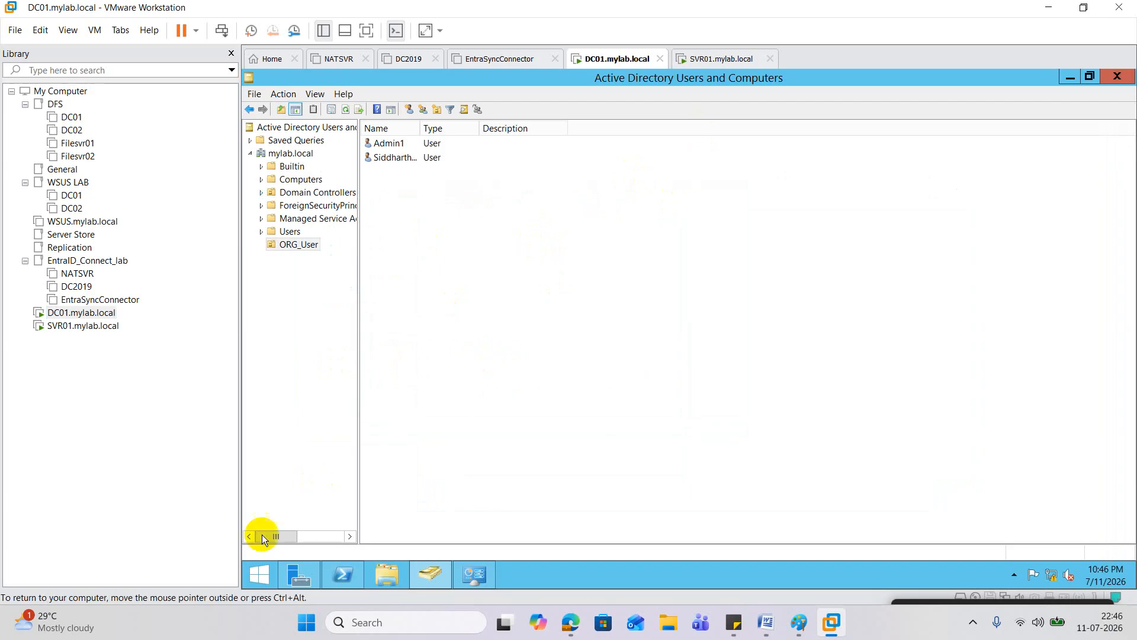
Step: Launch gpmc.msc from Run, minimize it, and widen the ADUC tree pane
right_click(256, 577)
click(309, 540)
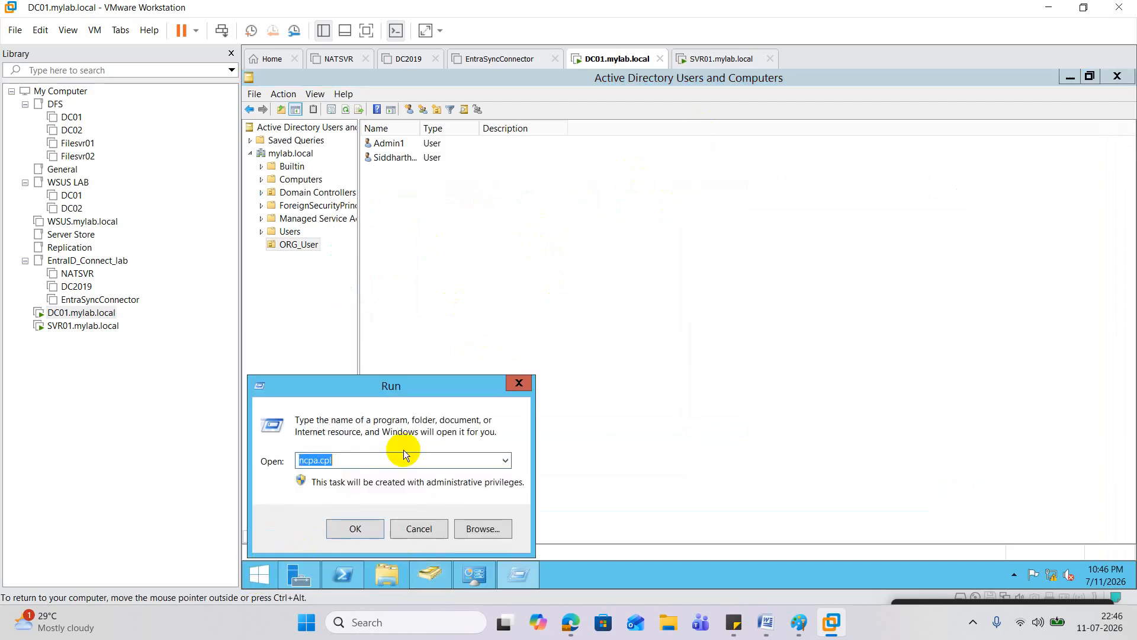
text(gpmc.msc)
key(Return)
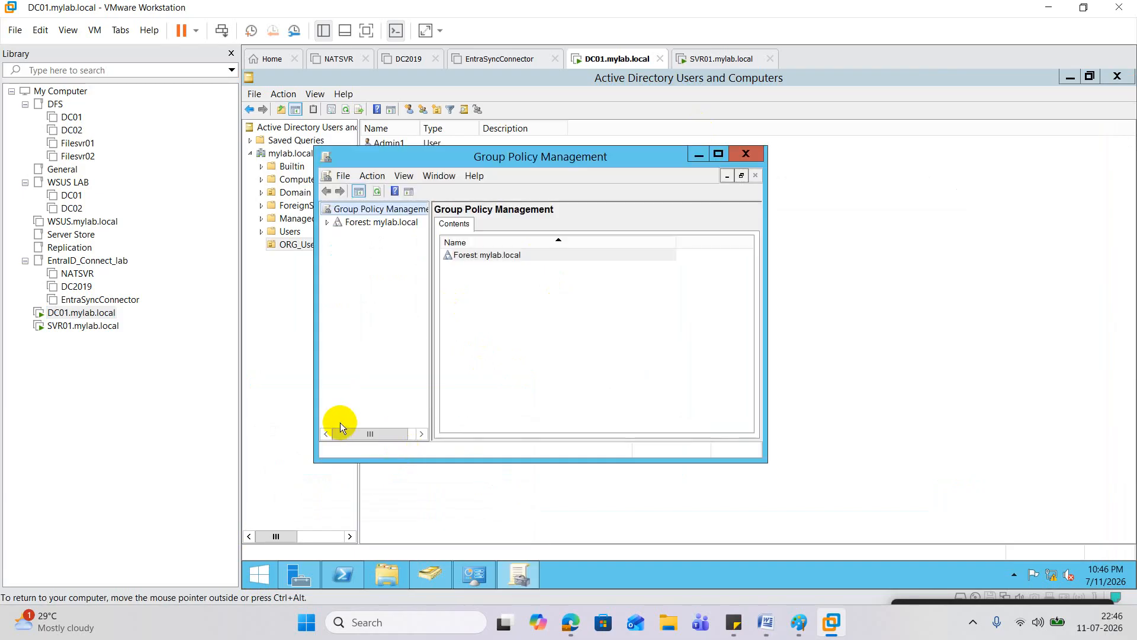
click(699, 154)
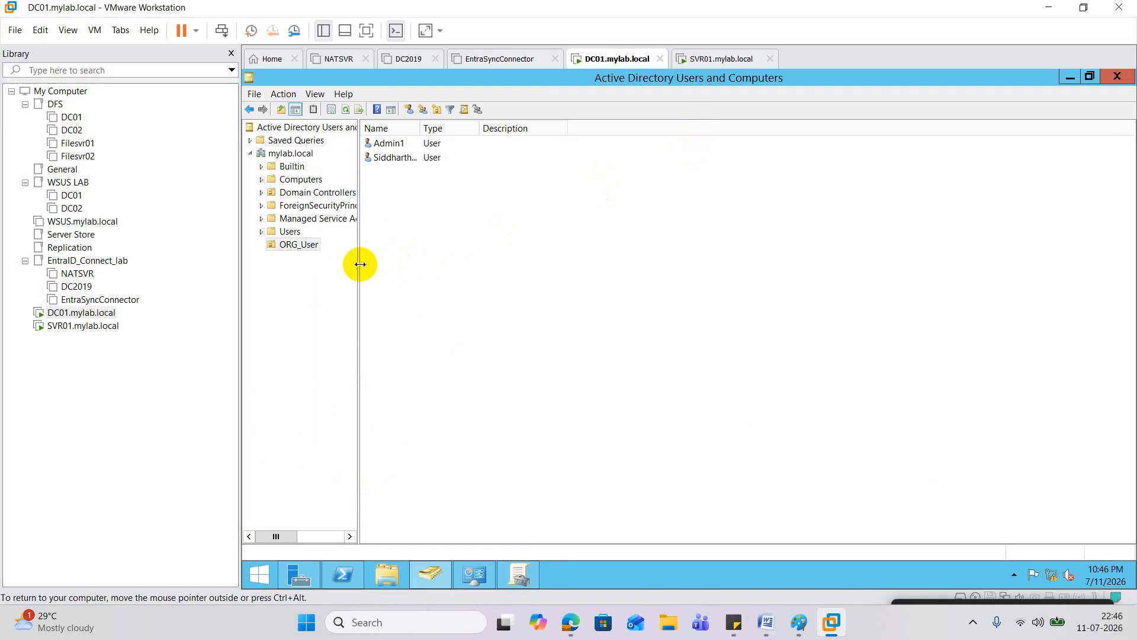
drag(360, 264, 438, 260)
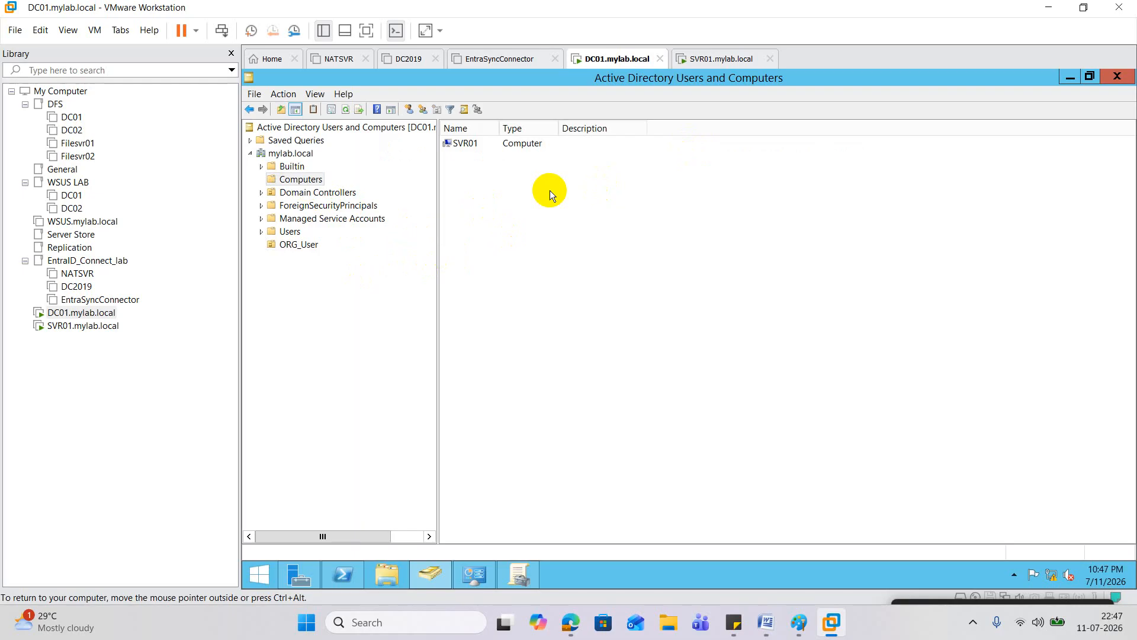
Step: Create an organizational unit named ORG_Comp under mylab.local
right_click(299, 156)
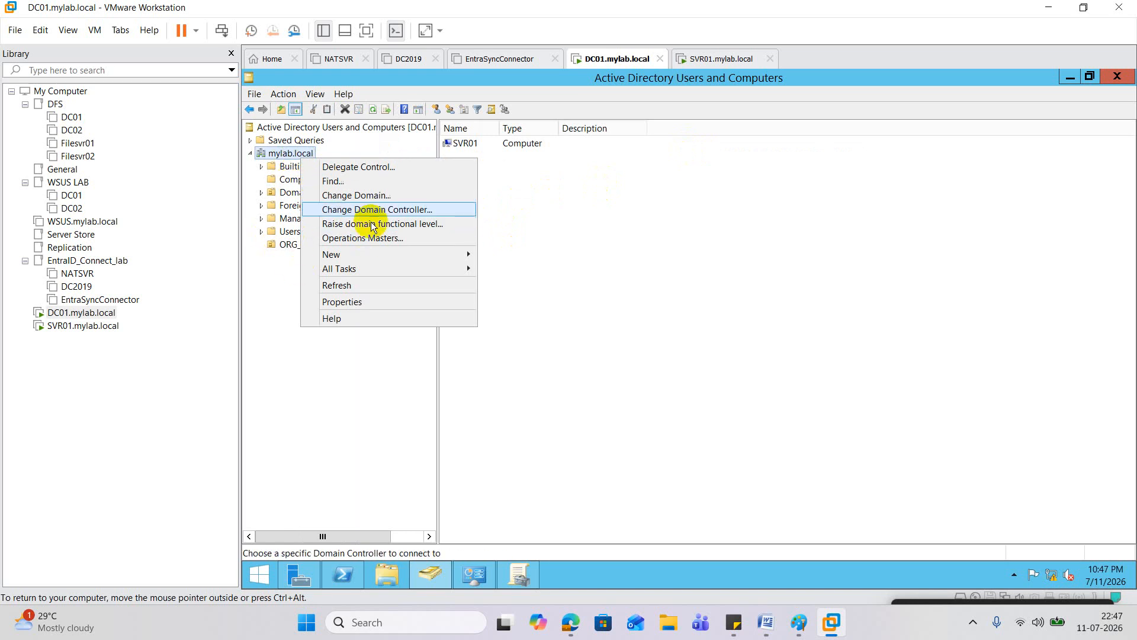
mouse_move(383, 254)
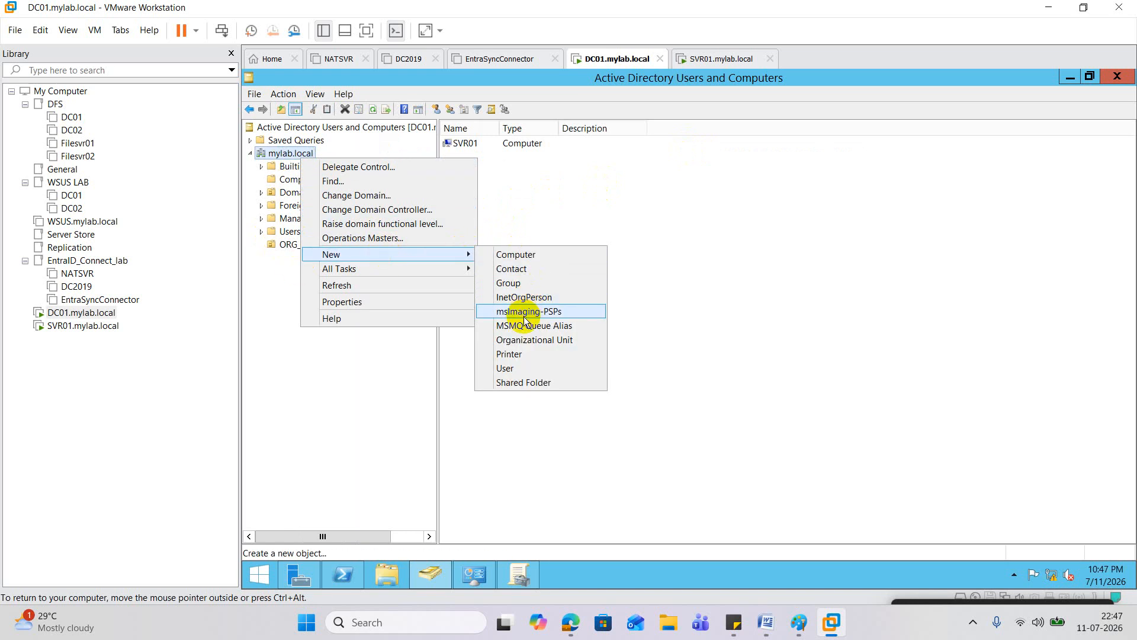
click(518, 340)
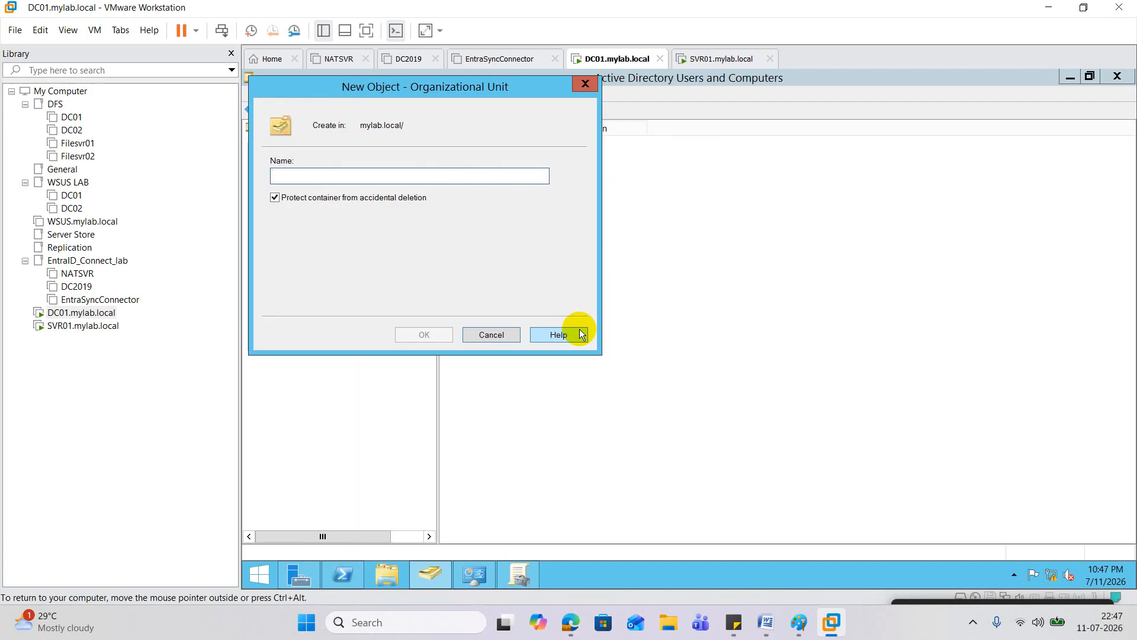
text(ORG)
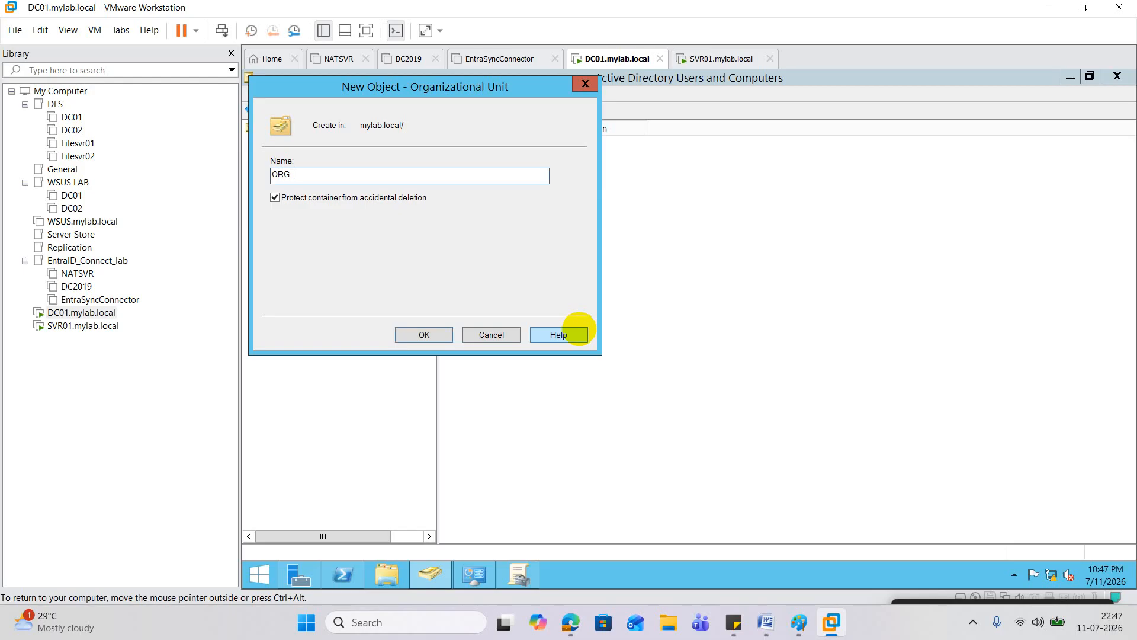
text(_Comp)
click(425, 333)
Step: Move SVR01 from the Computers container into ORG_Comp
click(316, 180)
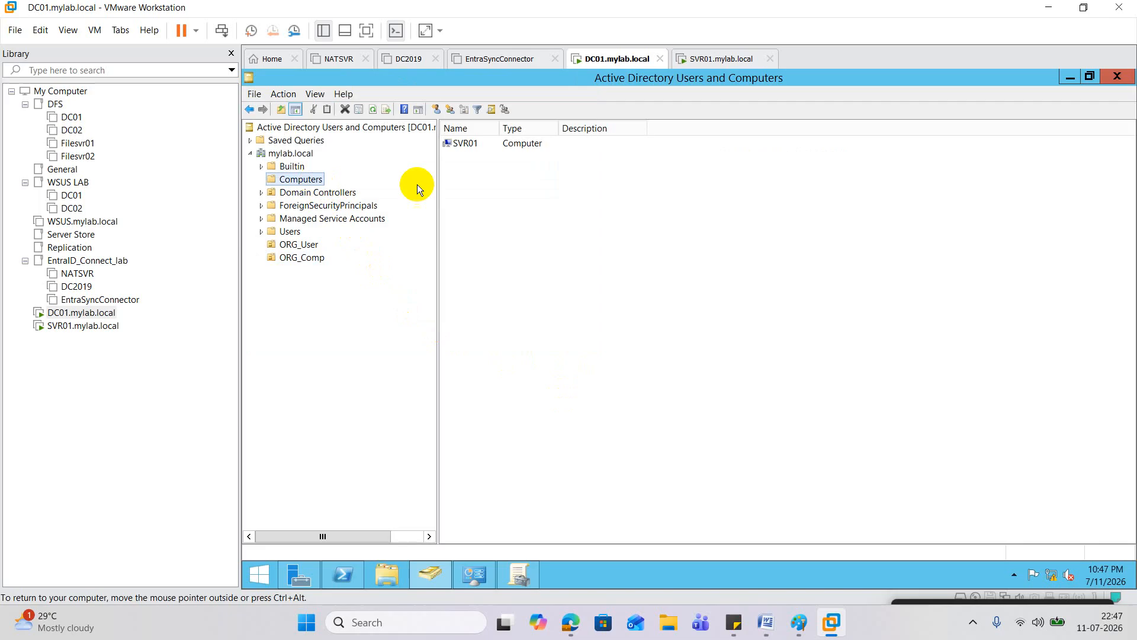
click(474, 147)
right_click(472, 144)
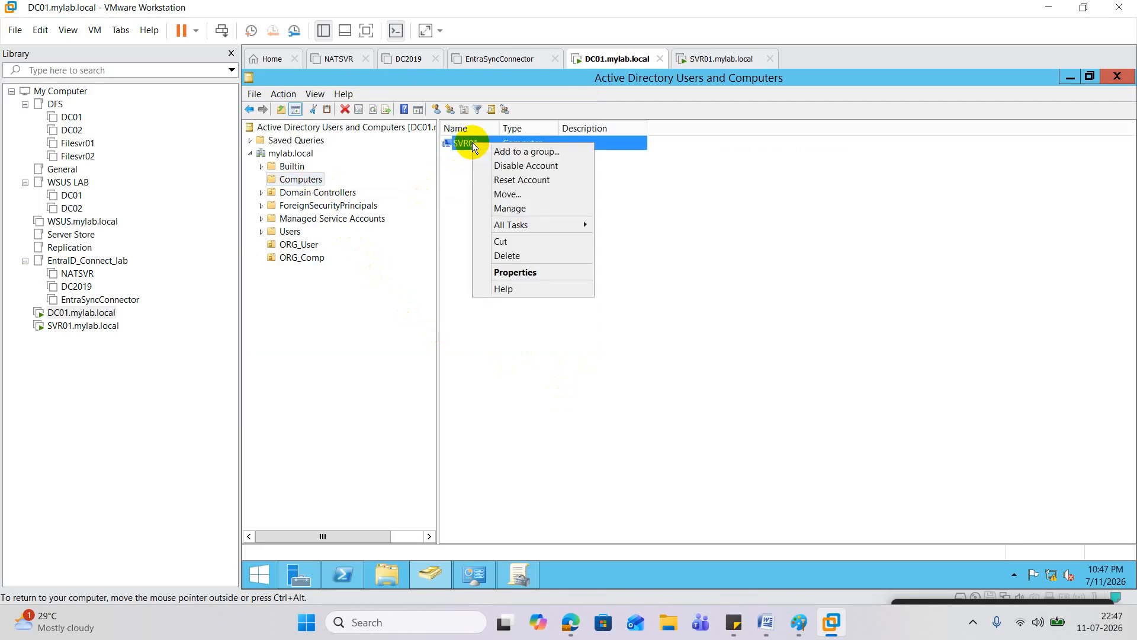
click(522, 197)
click(377, 247)
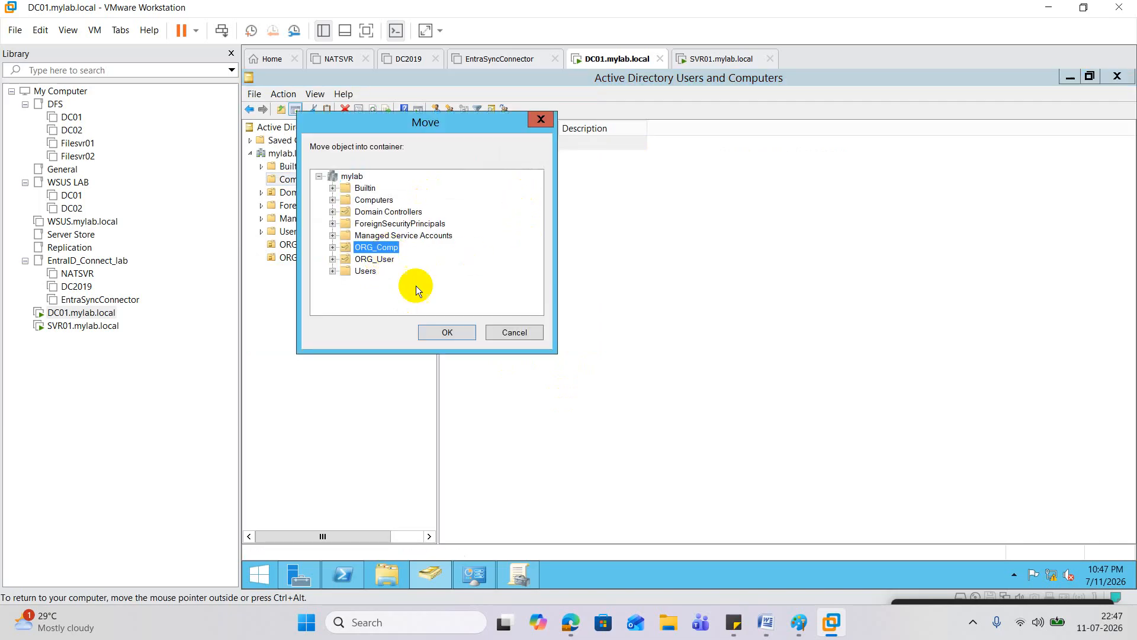
click(447, 333)
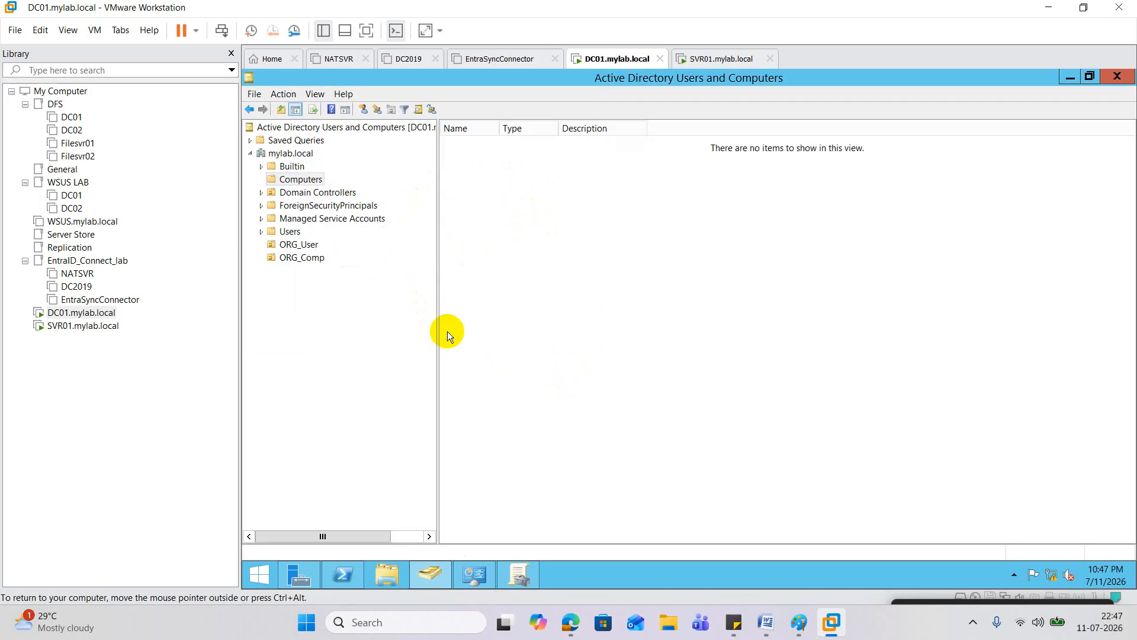
Step: Verify SVR01 sits in ORG_Comp, then restore and maximize Group Policy Management
click(303, 257)
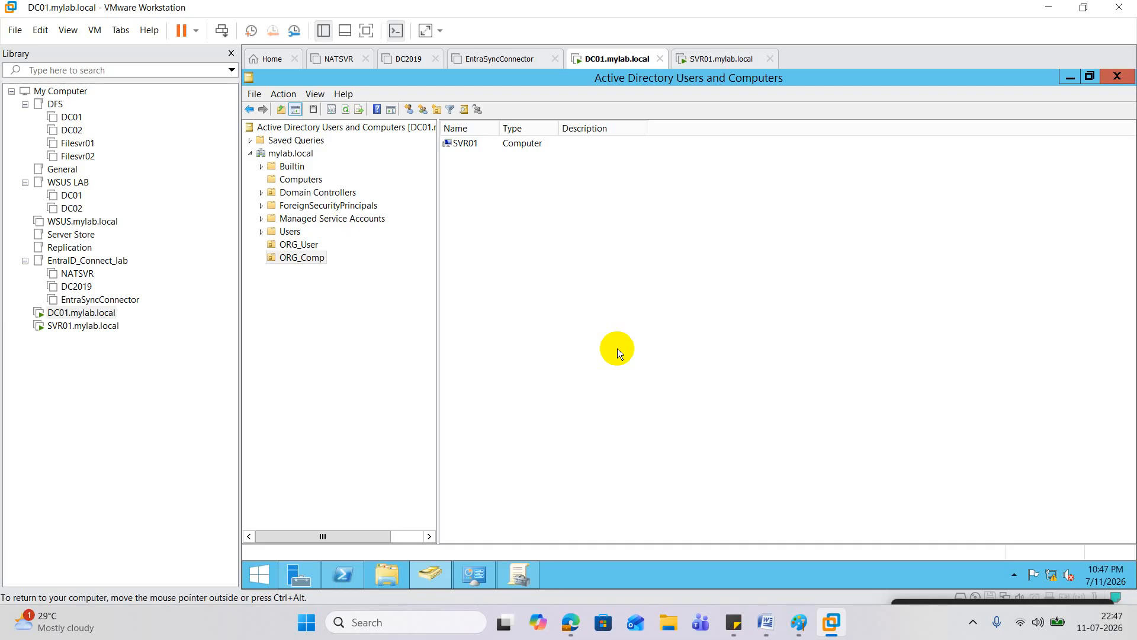
click(520, 569)
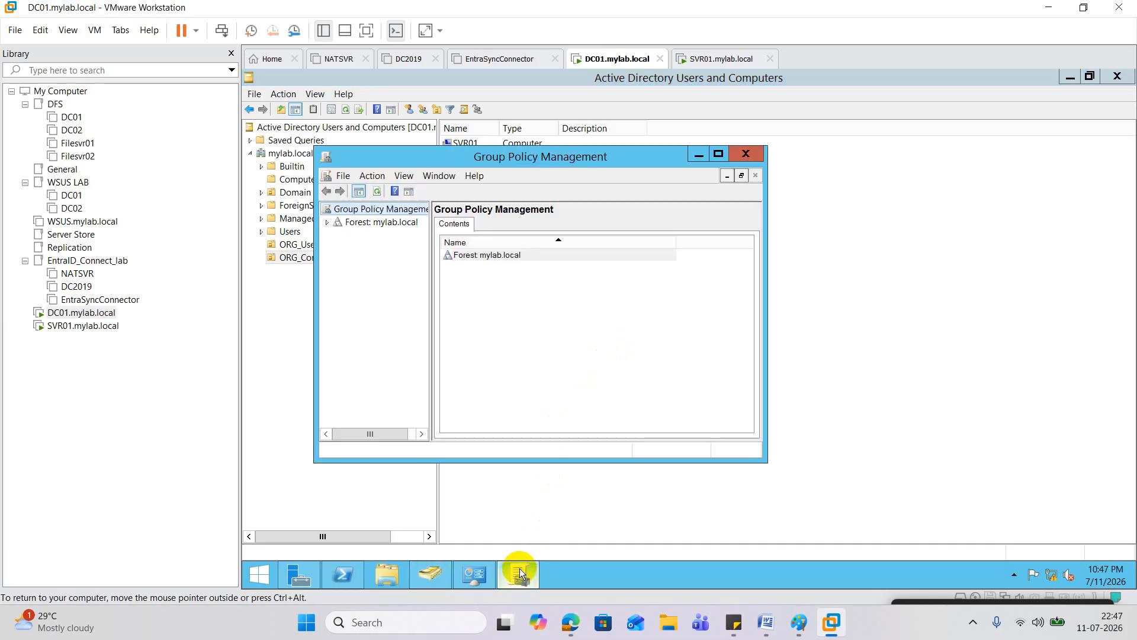
click(699, 154)
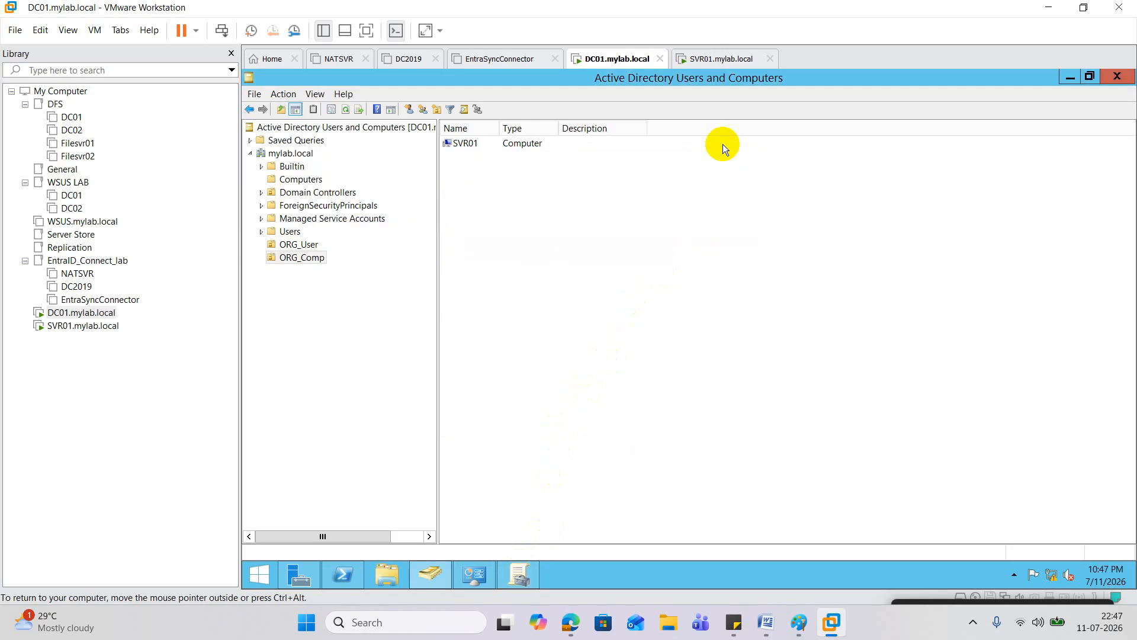
click(527, 569)
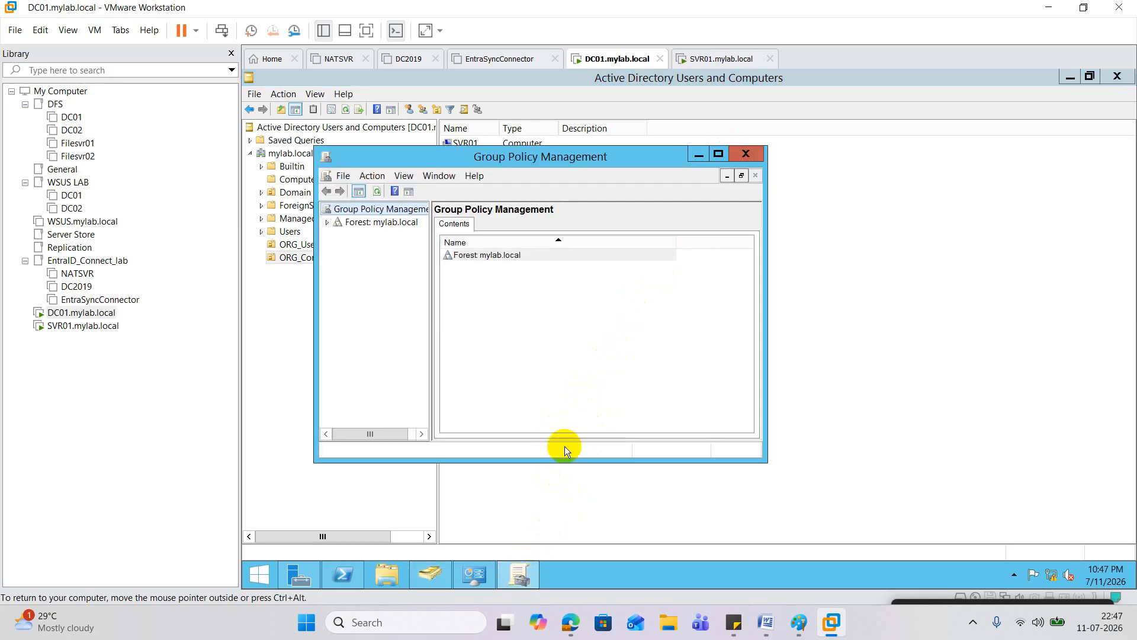
click(717, 154)
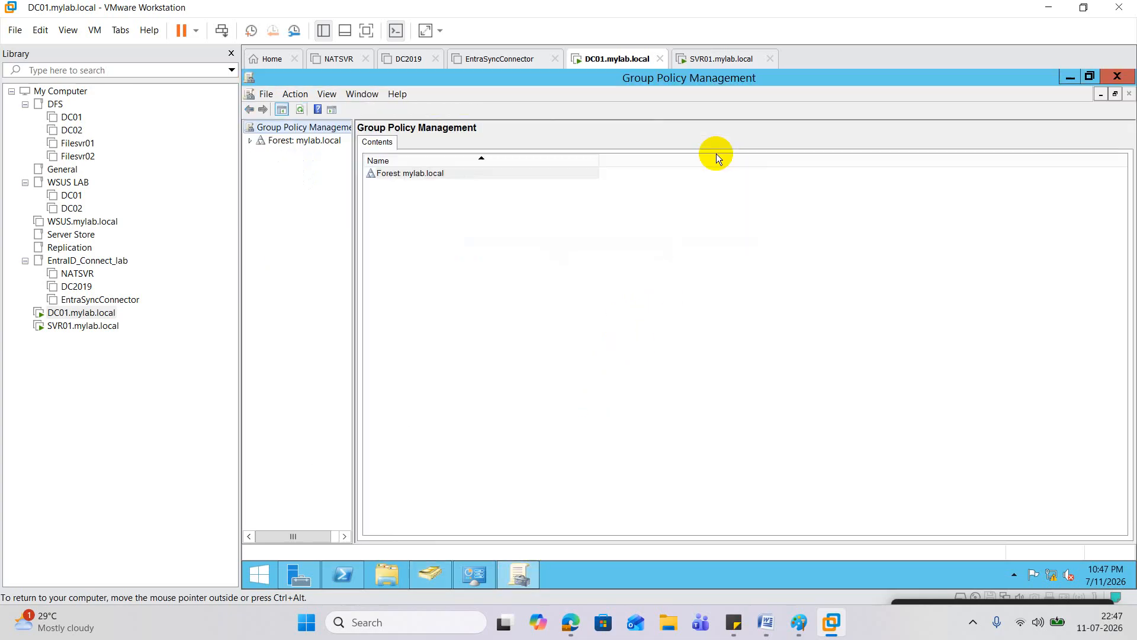
Step: Widen the tree and expand Forest > Domains > mylab.local > Group Policy Objects
click(250, 140)
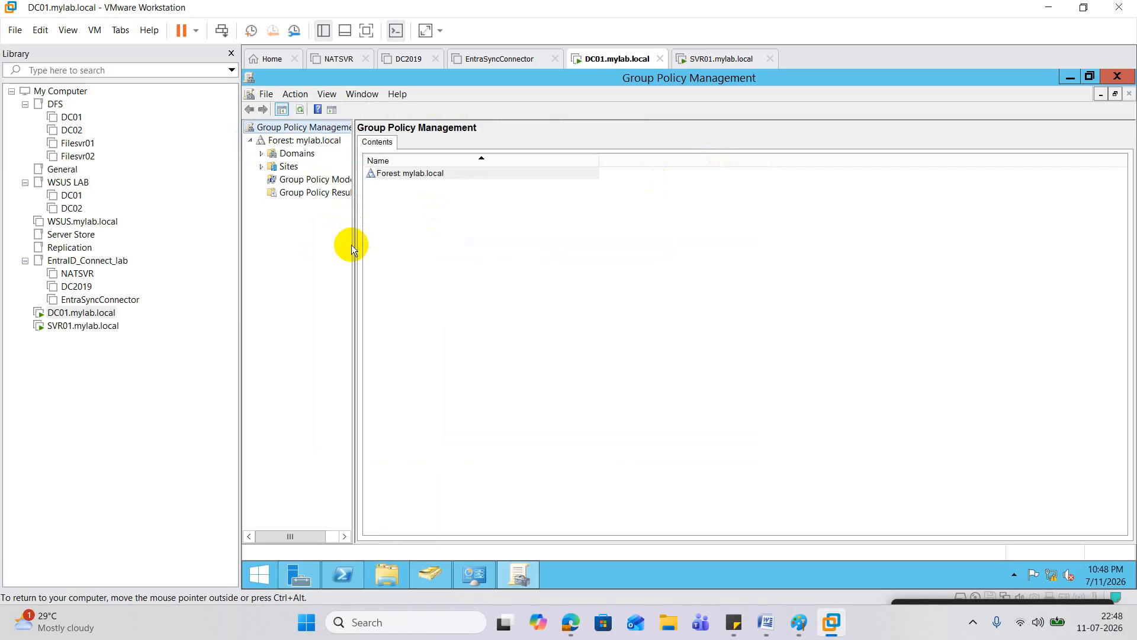
drag(351, 244, 622, 240)
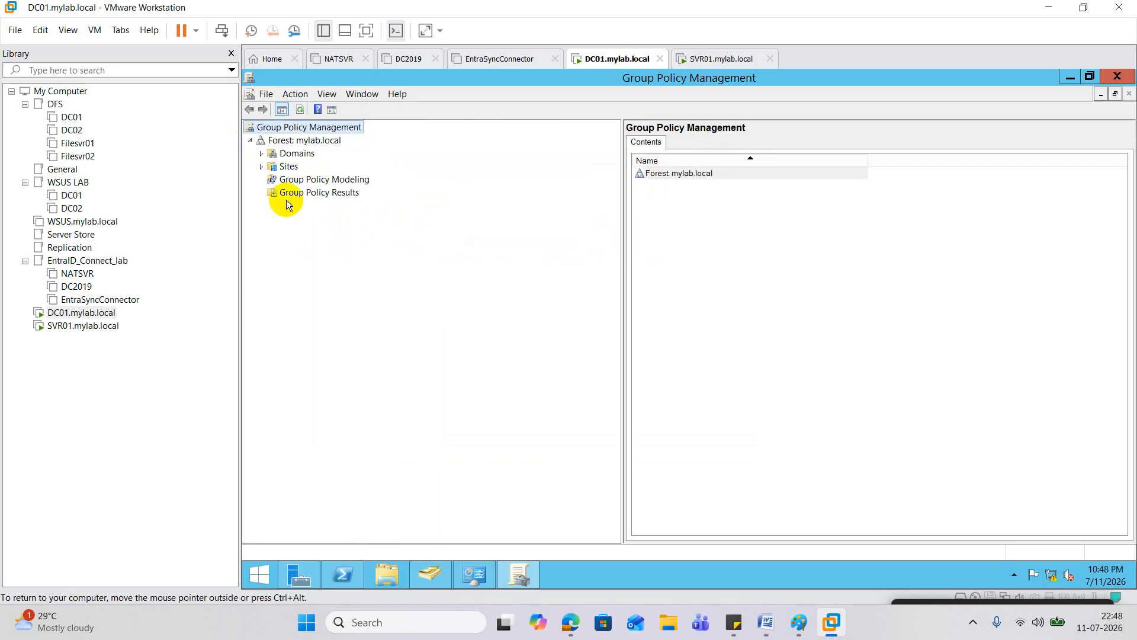
click(261, 153)
click(273, 166)
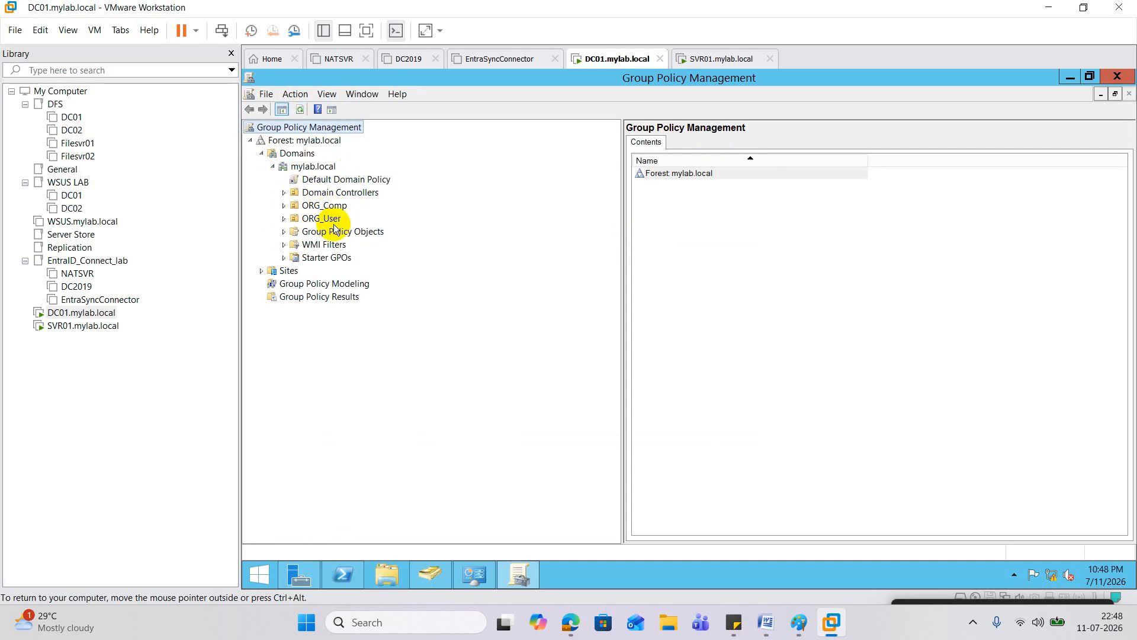
click(283, 231)
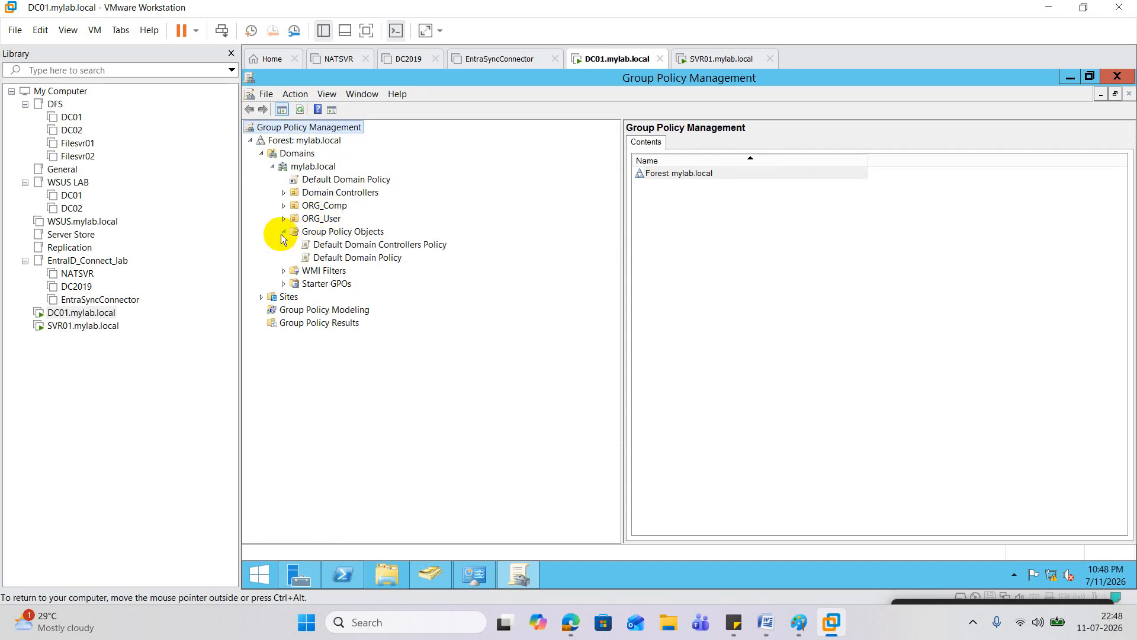
right_click(352, 236)
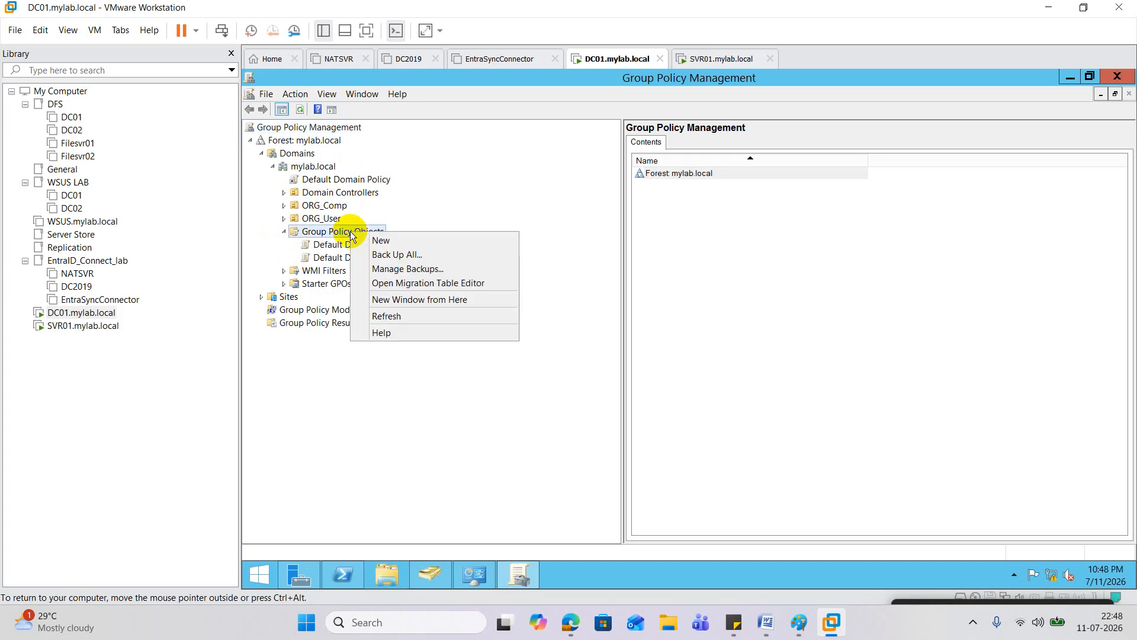
Step: Create a new Group Policy Object named RBAC_Admin_Access and select it
click(396, 240)
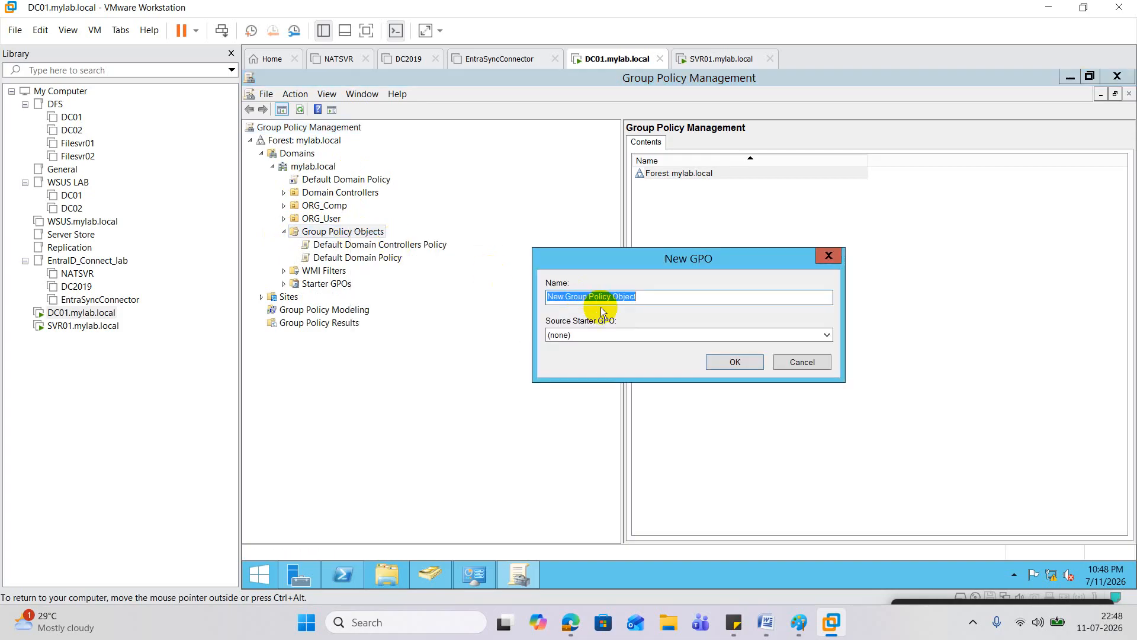
text(R)
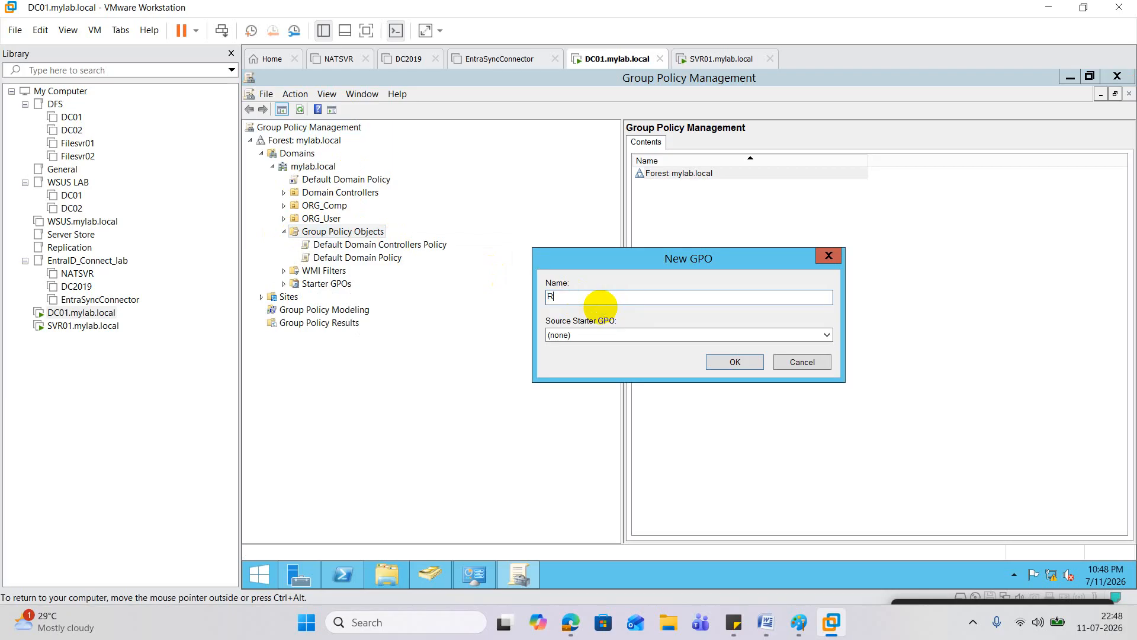
text(BAC_Admin_Access)
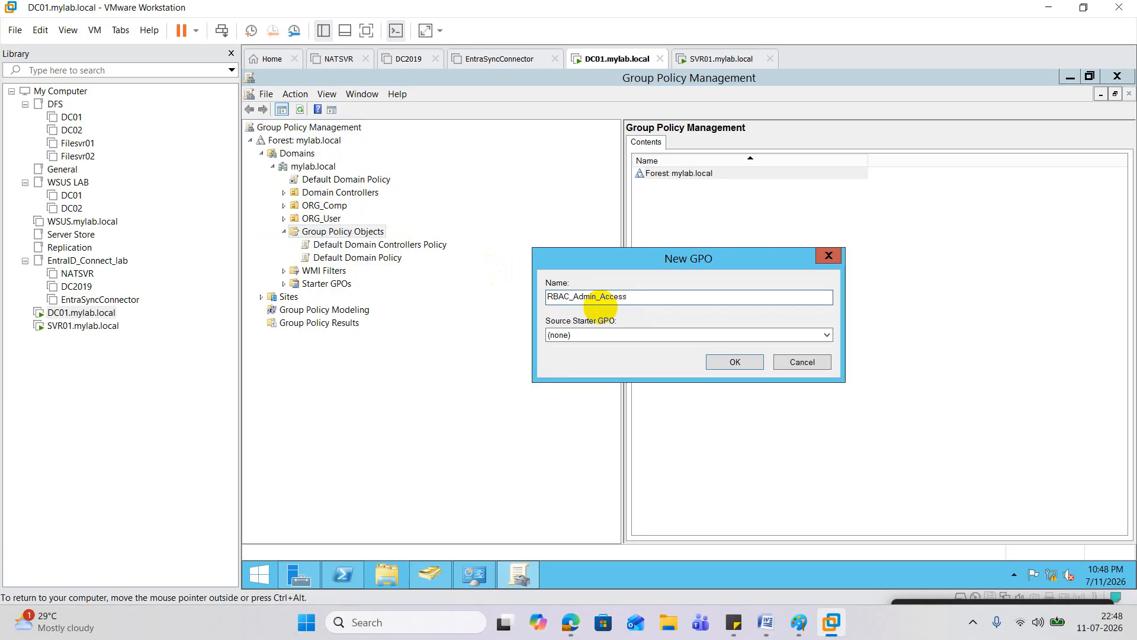
click(736, 362)
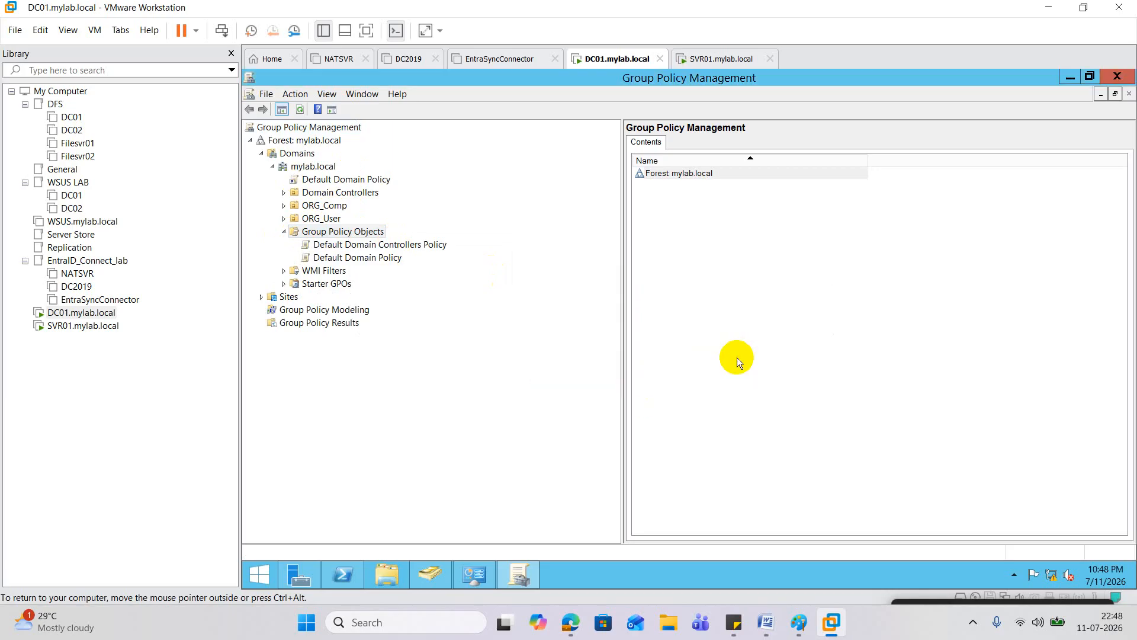
click(376, 272)
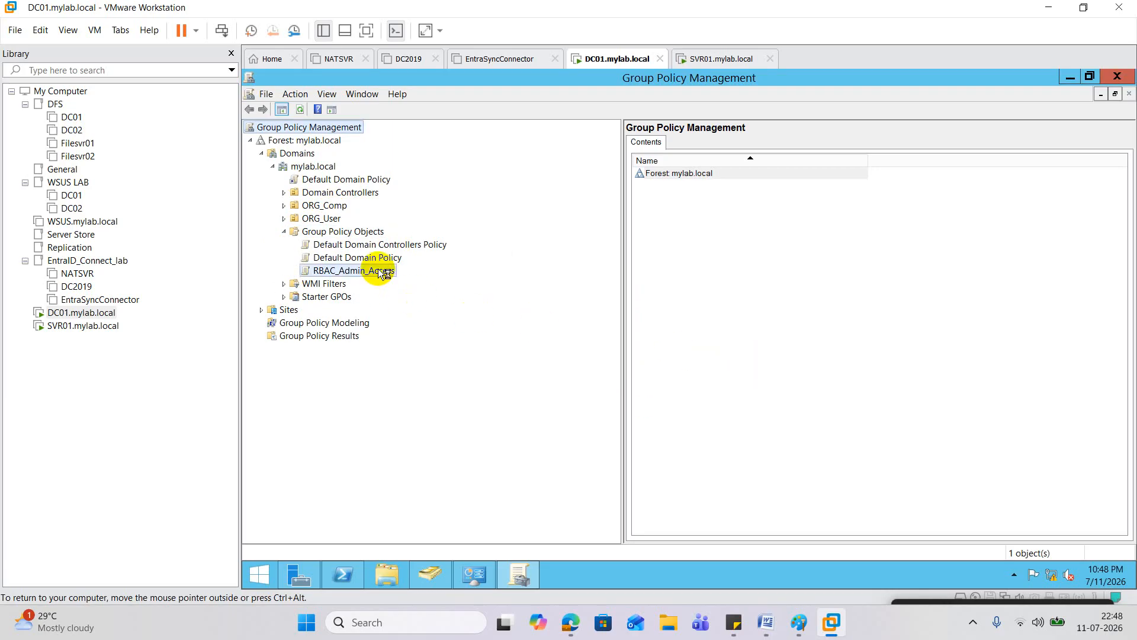
Step: View RBAC_Admin_Access's settings, open it for editing, then return to Active Directory Users and Computers
click(684, 205)
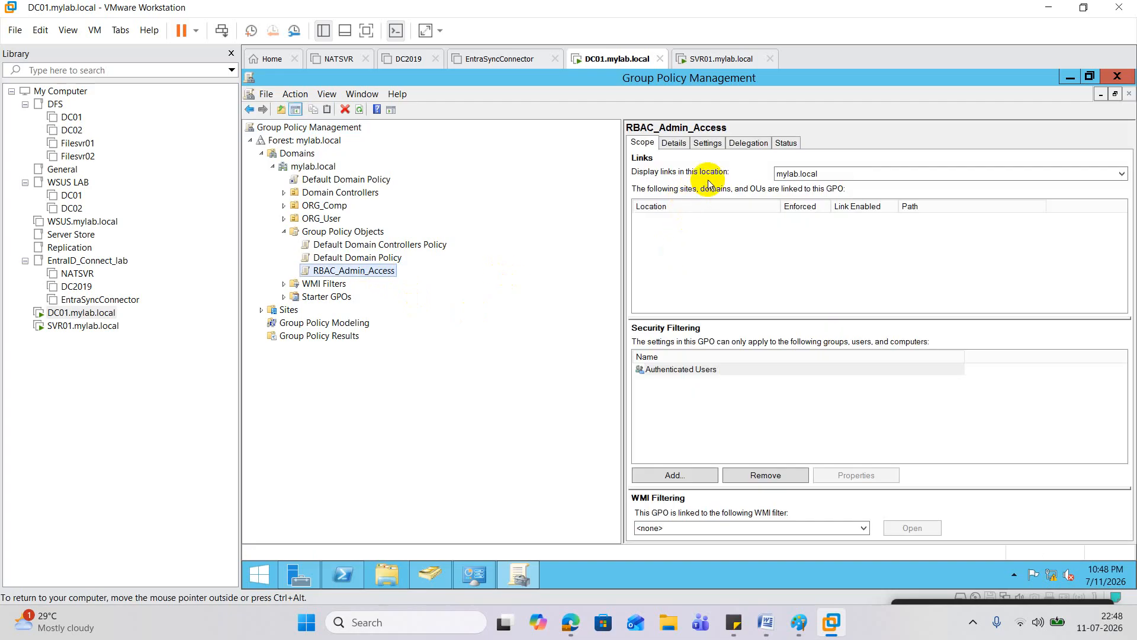
click(706, 153)
click(706, 149)
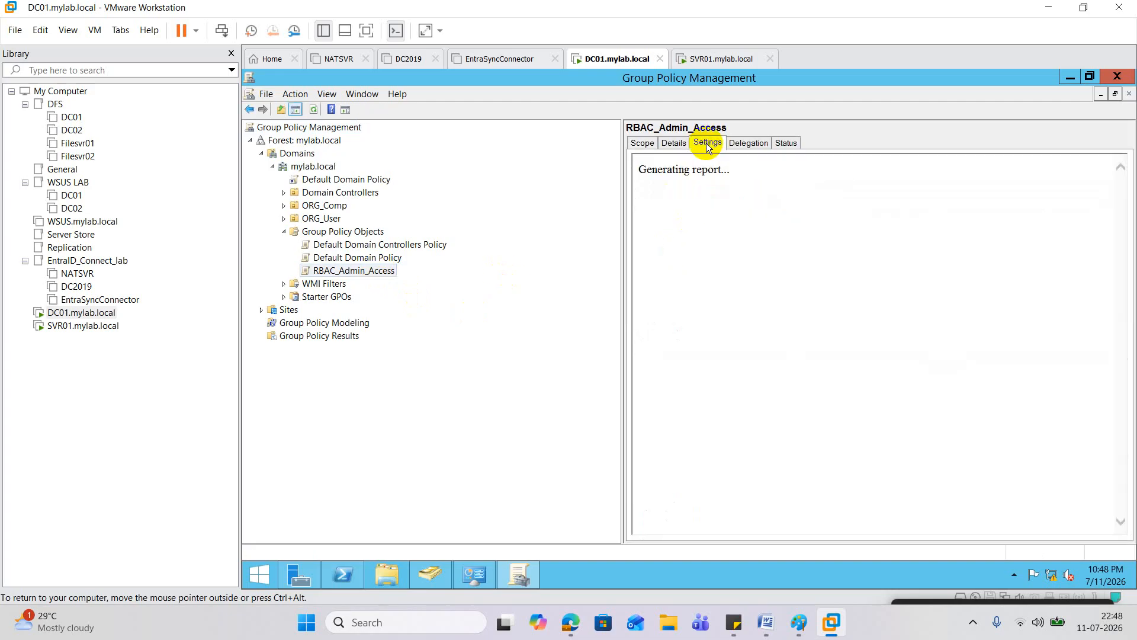
click(800, 221)
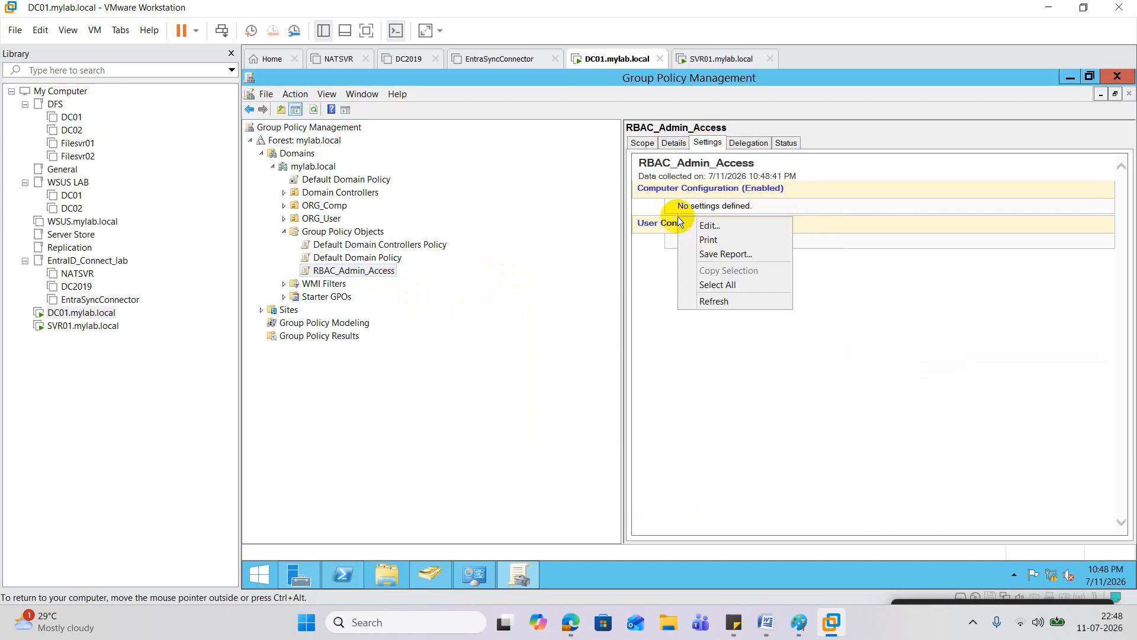
right_click(677, 216)
click(705, 226)
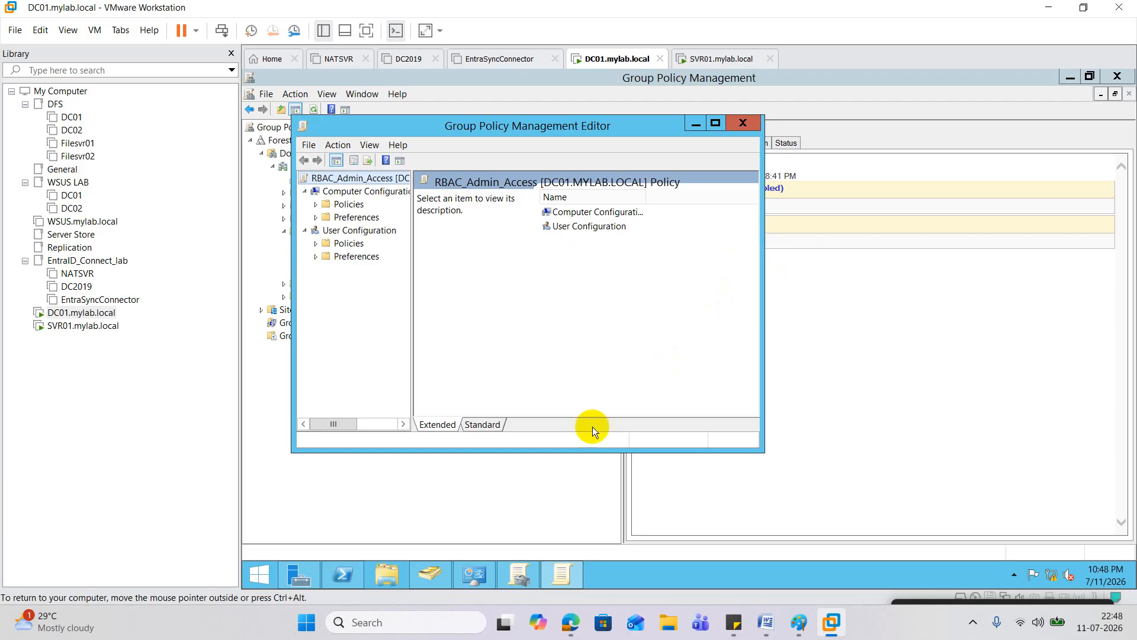
click(436, 573)
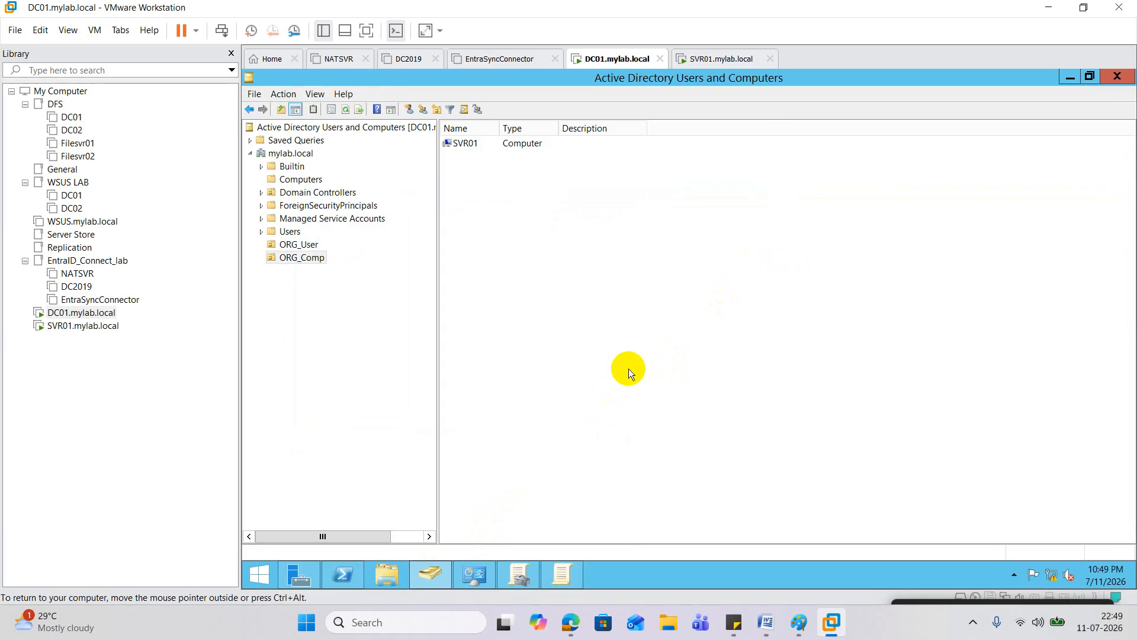
Step: Add an organizational unit named ADMIN-RBACK-GROUP inside ORG_User, fixing the mistyped name first
click(296, 245)
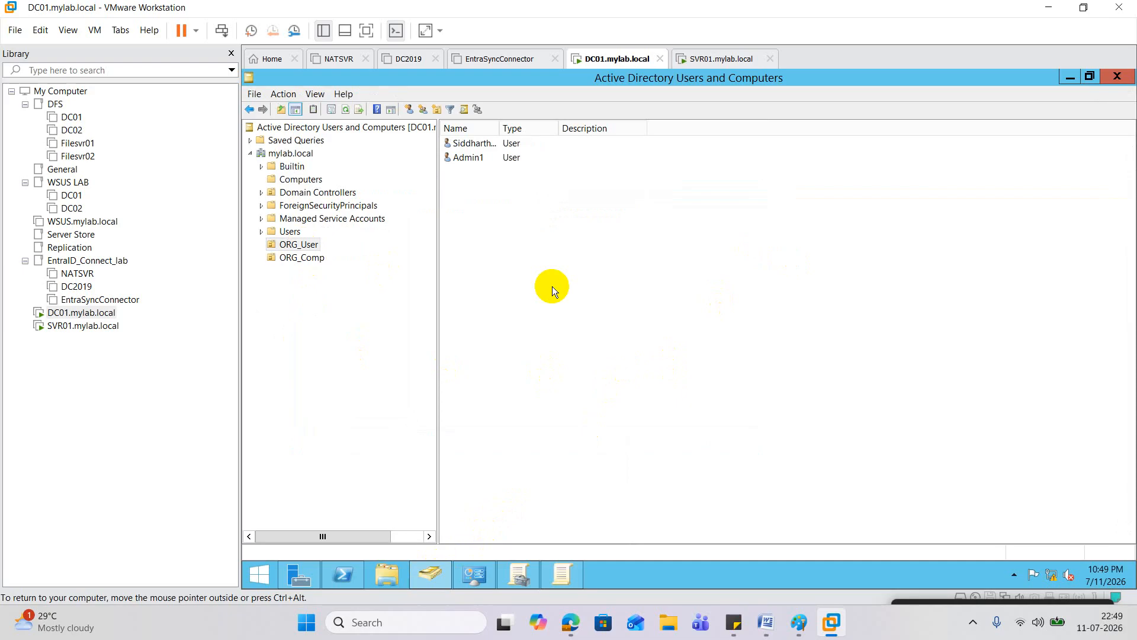
right_click(312, 246)
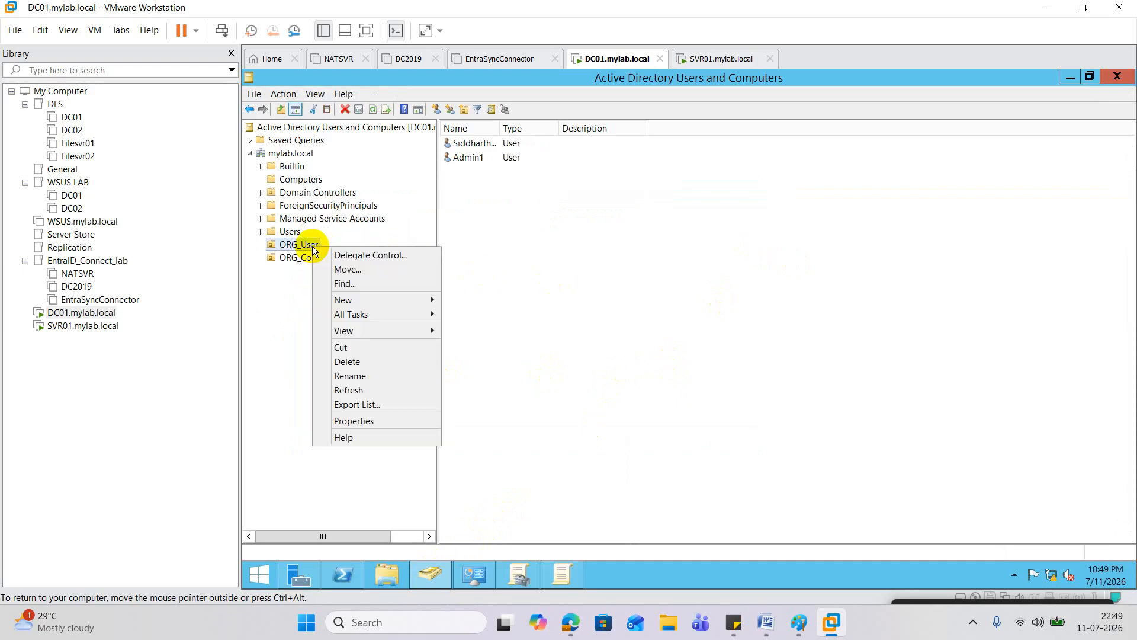
click(379, 300)
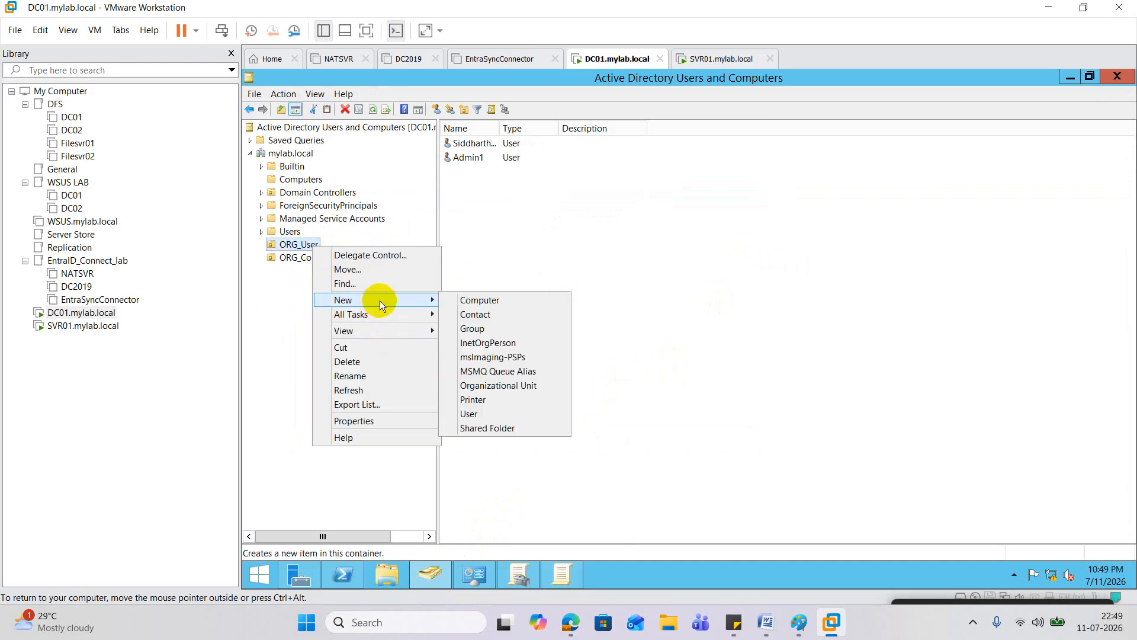
click(495, 386)
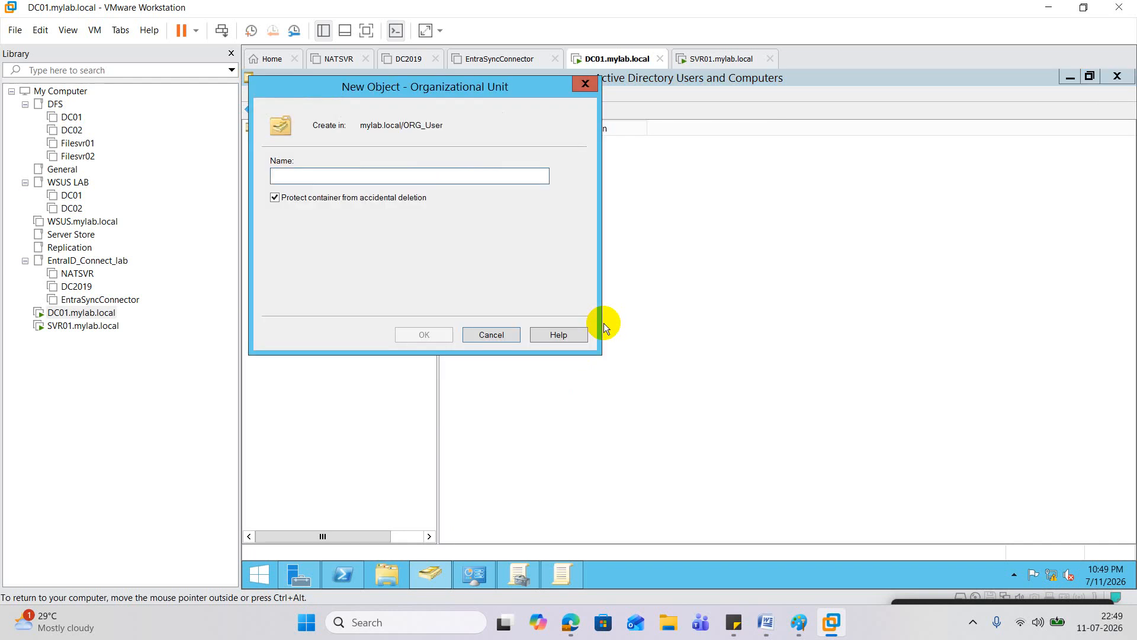
text(ADMIn)
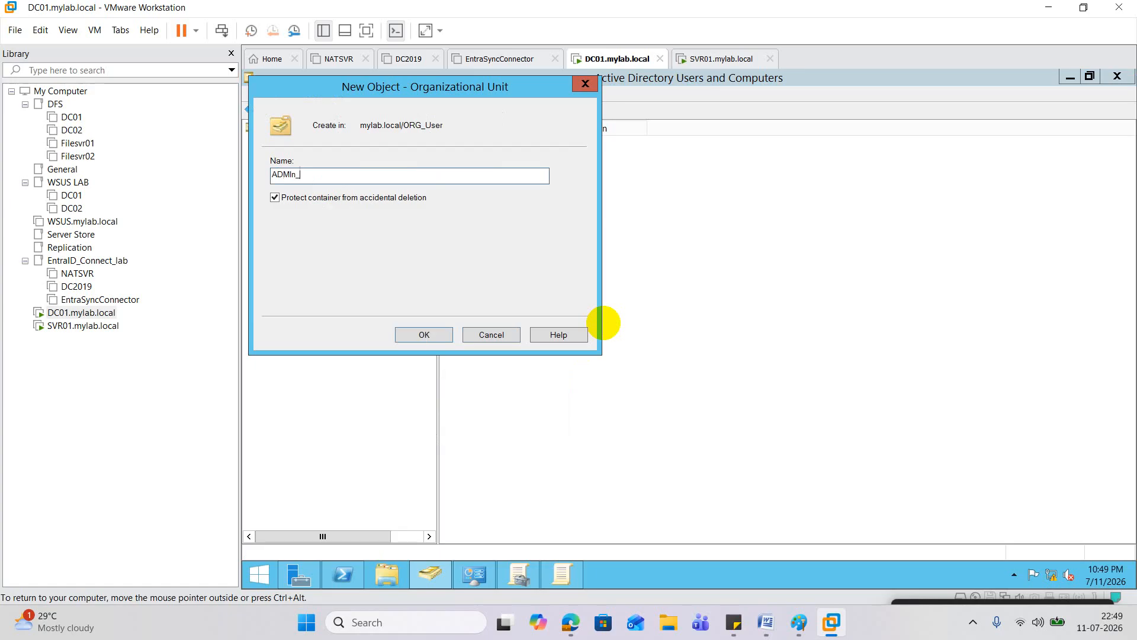
text(_RABCK)
key(BackSpace)
key(BackSpace)
key(BackSpace)
key(BackSpace)
key(BackSpace)
key(BackSpace)
key(BackSpace)
key(BackSpace)
key(BackSpace)
key(BackSpace)
key(BackSpace)
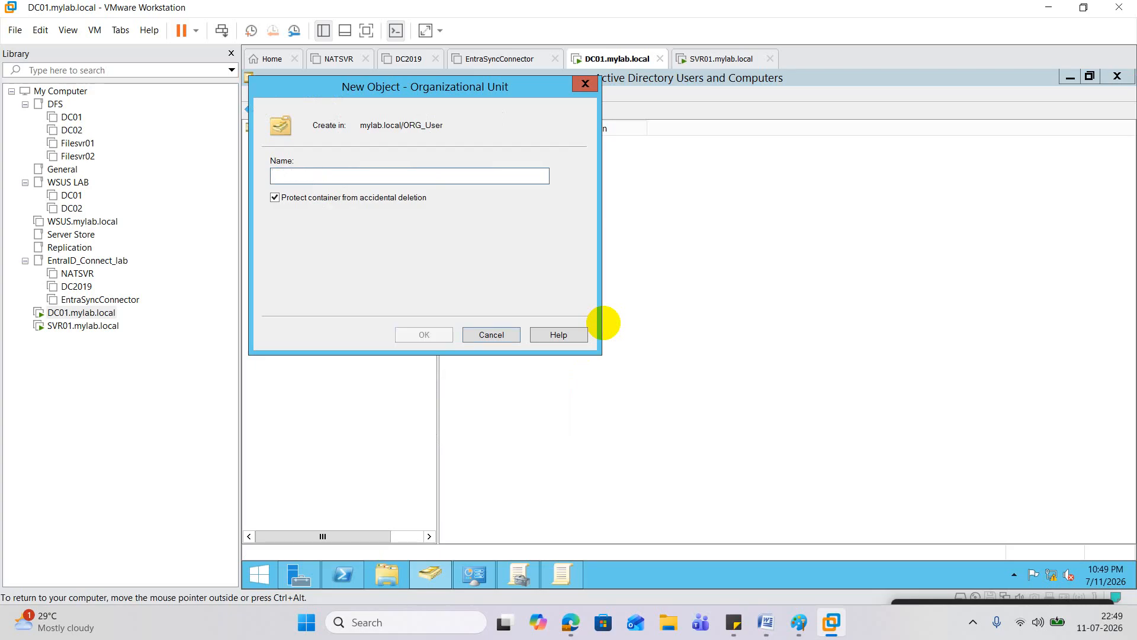
text(AD)
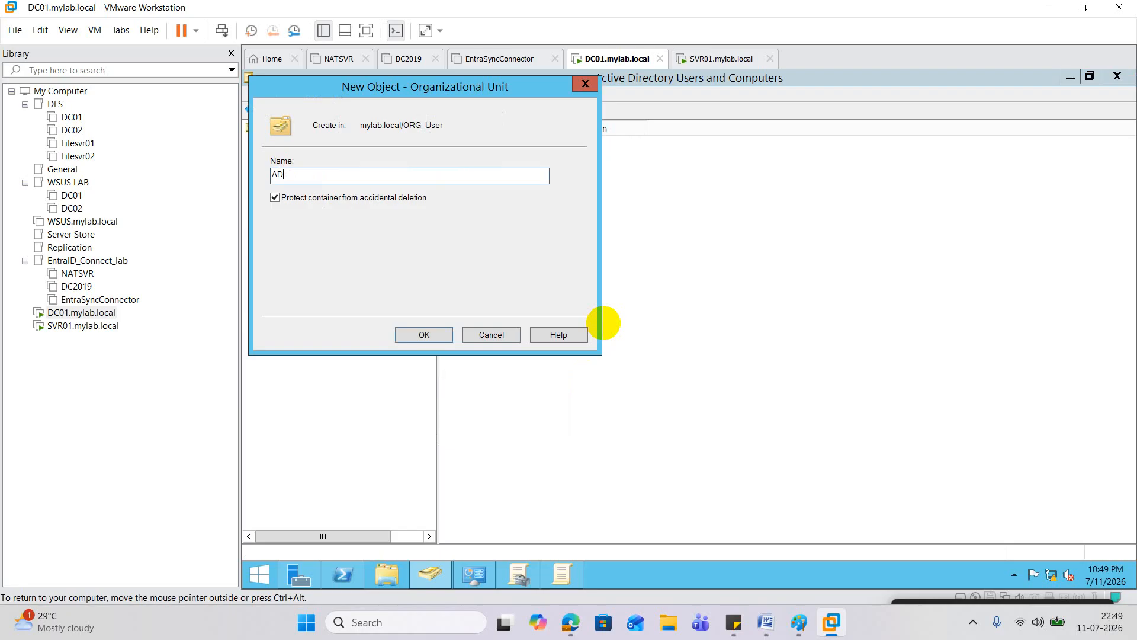
text(MIN-RBACK)
key(Left)
key(Left)
key(Left)
key(Left)
text(ROUP)
click(424, 339)
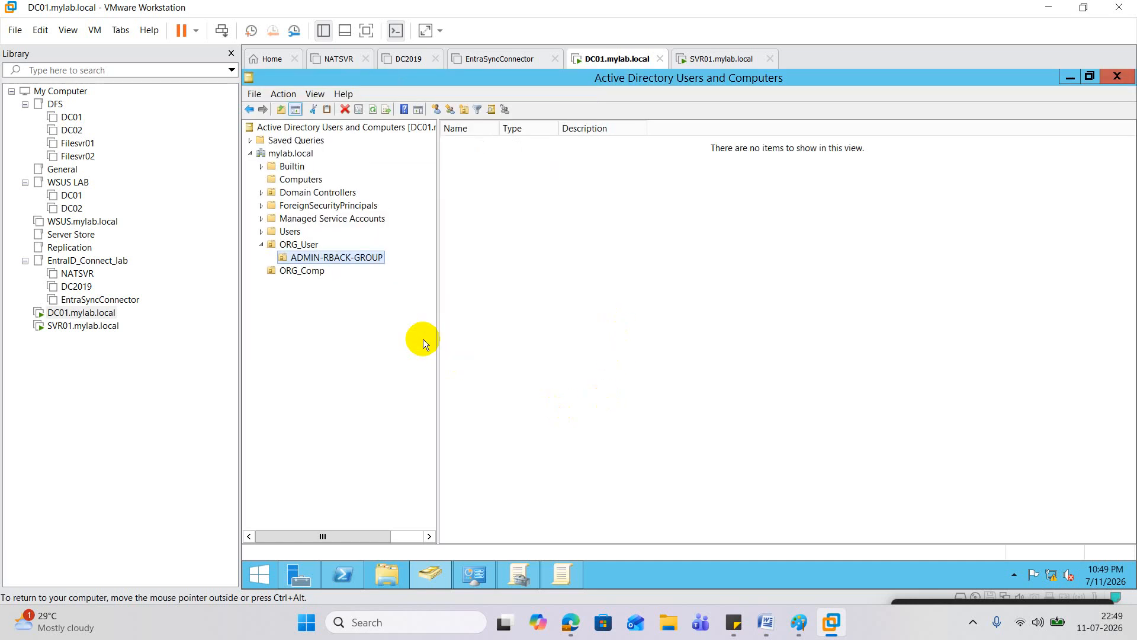
Step: Turn on View > Advanced Features so hidden containers like LostAndFound and System appear
right_click(358, 258)
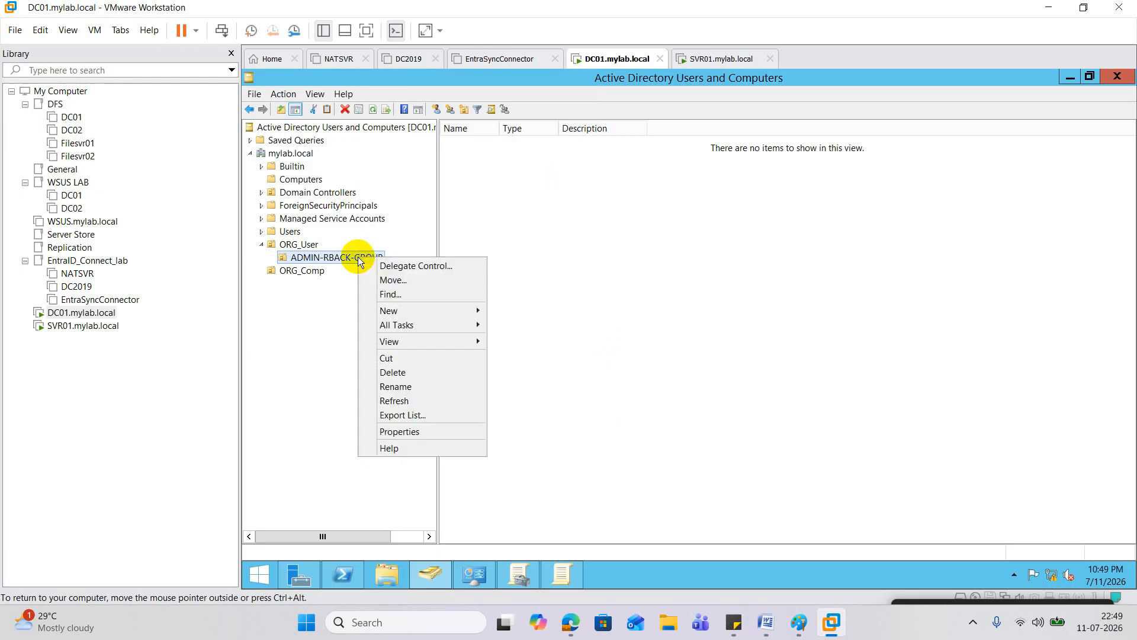
click(399, 432)
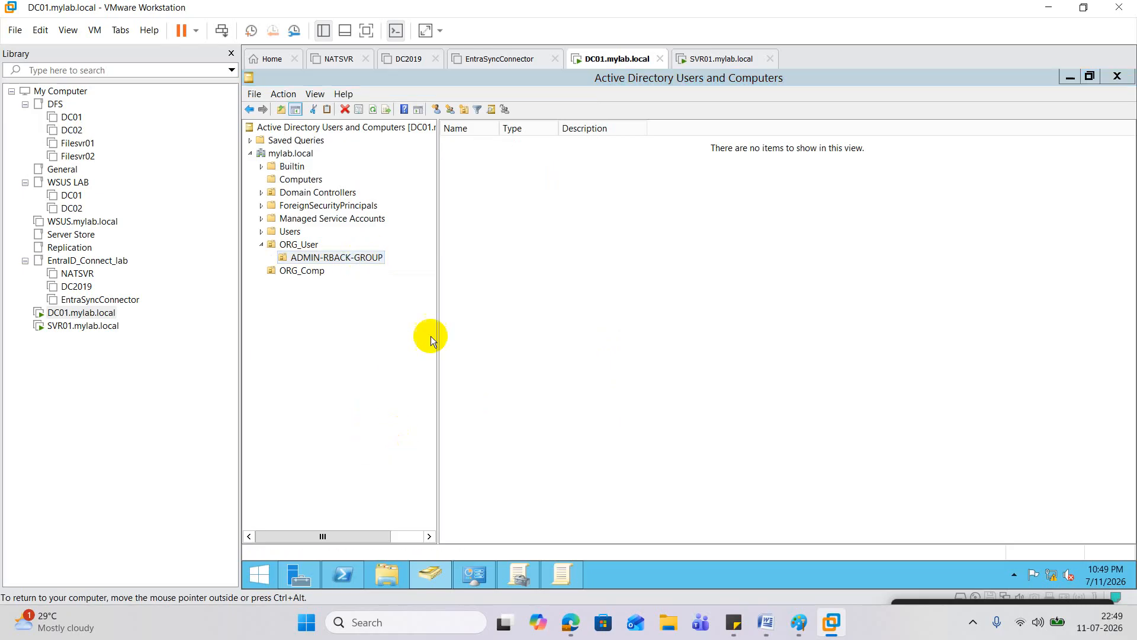
click(656, 92)
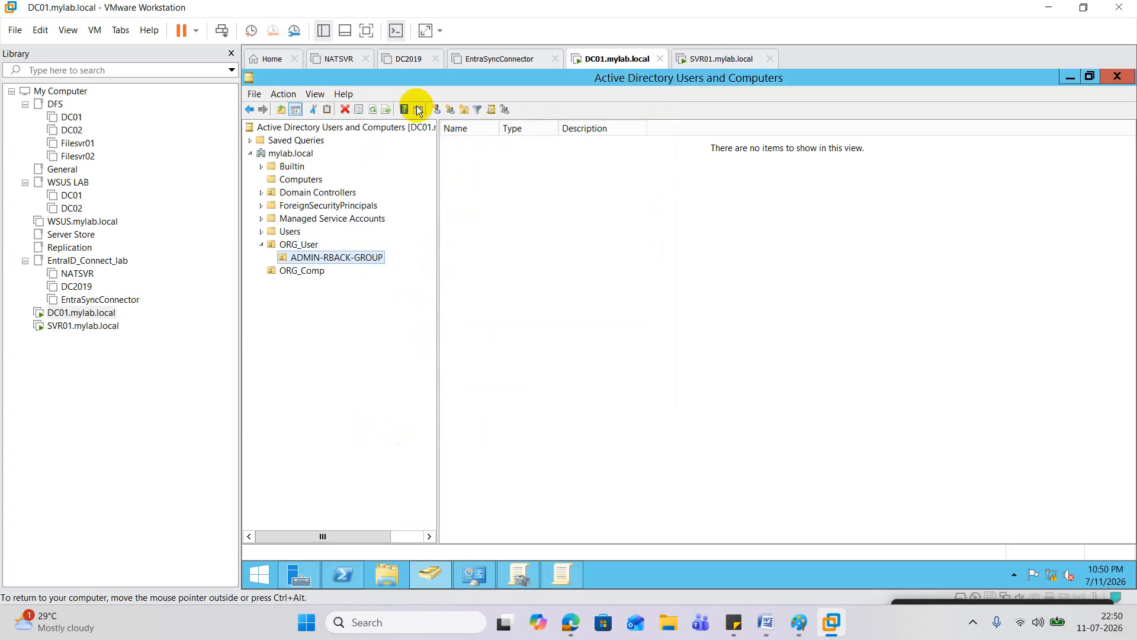
click(310, 94)
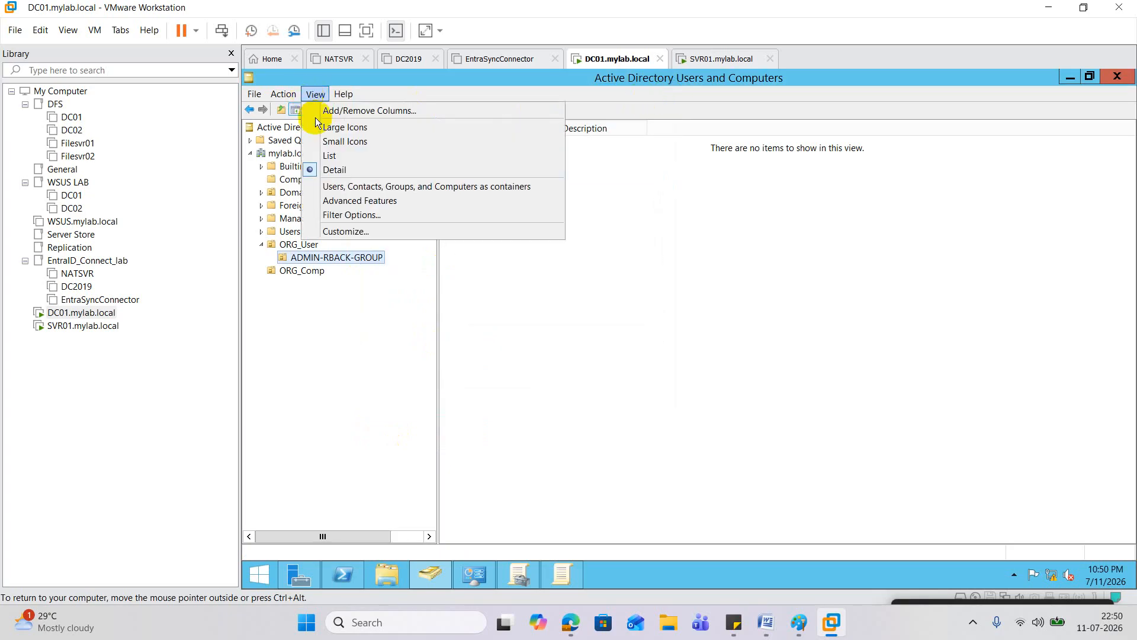
click(350, 204)
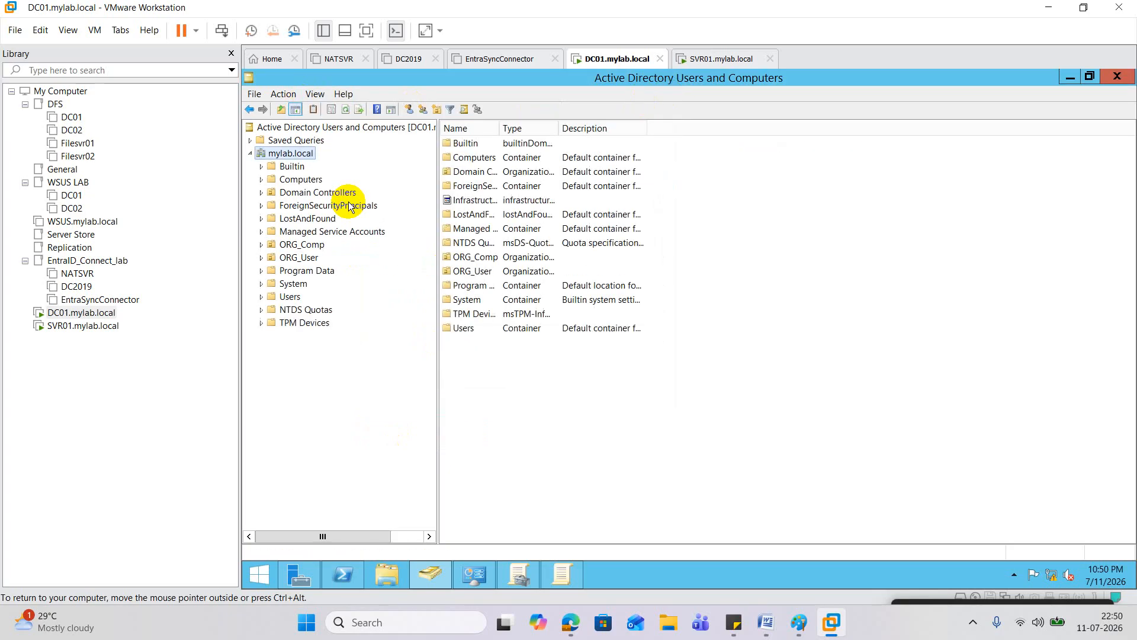
Step: Expand ORG_User and copy the ADMIN-RBACK-GROUP name text, leaving the unit's name unchanged
click(262, 258)
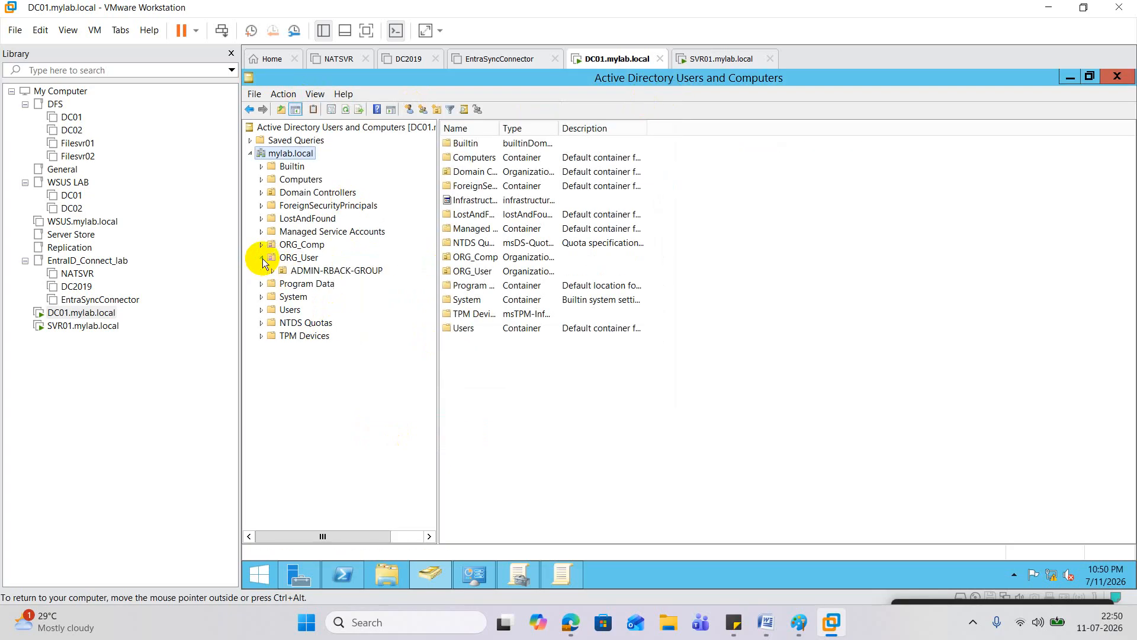
right_click(322, 270)
click(357, 382)
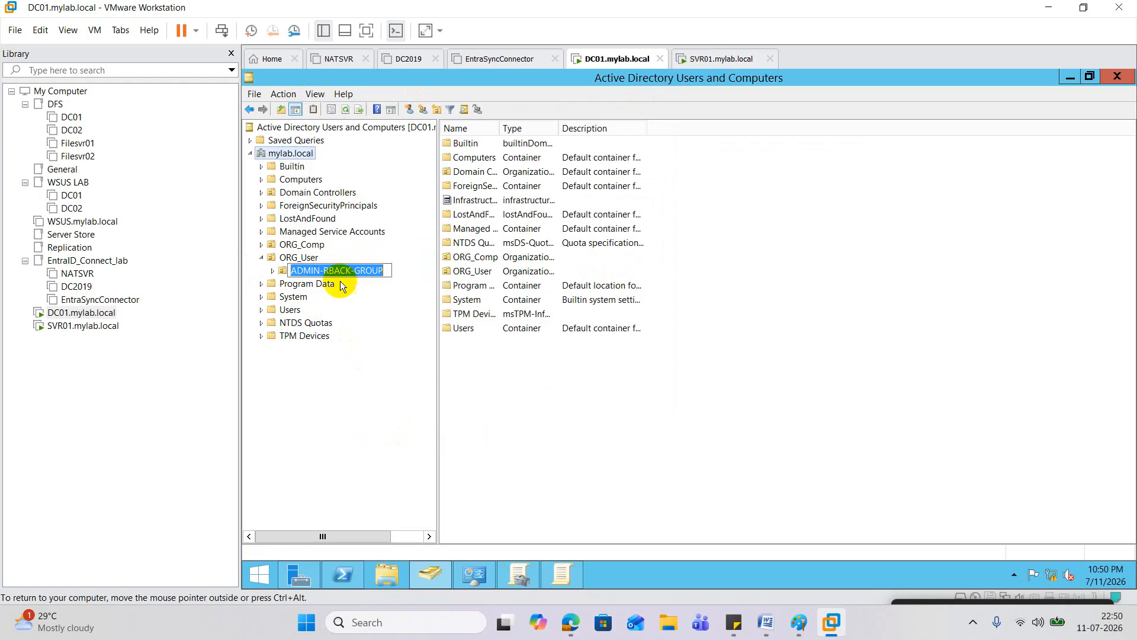
right_click(335, 272)
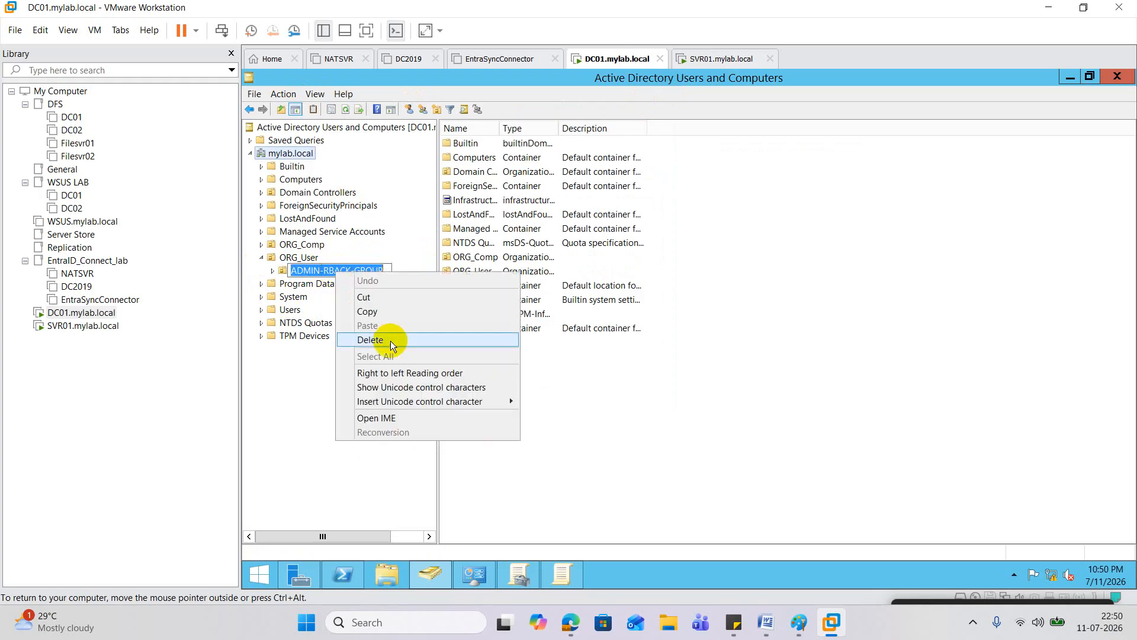
click(378, 311)
key(Escape)
Step: Untick 'Protect object from accidental deletion' on ADMIN-RBACK-GROUP's Object tab and apply it
right_click(342, 273)
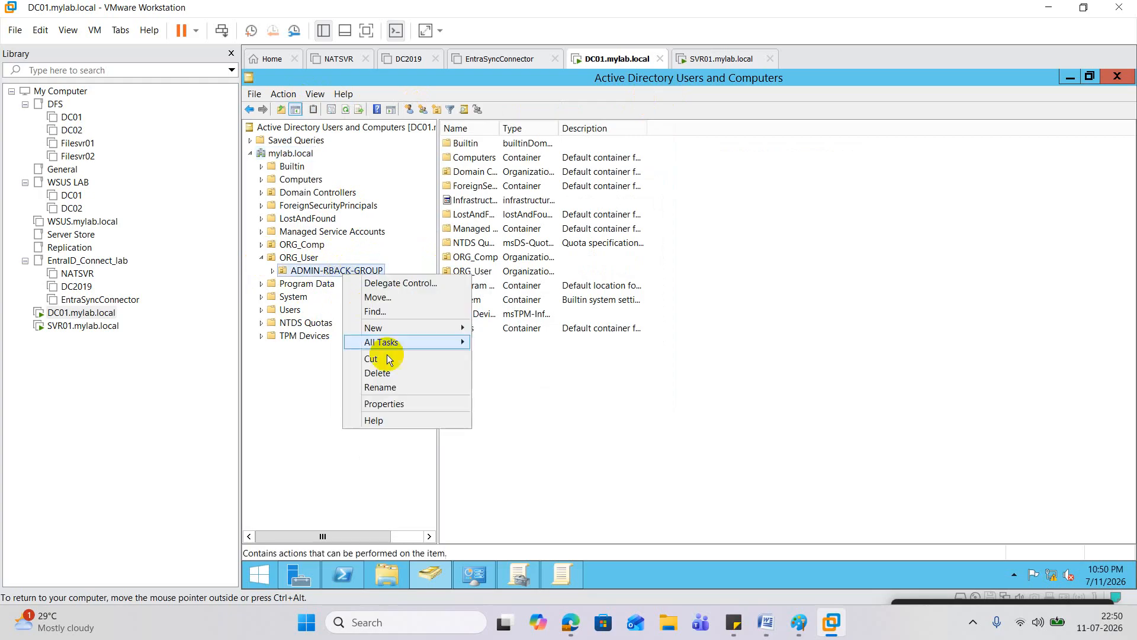
click(382, 400)
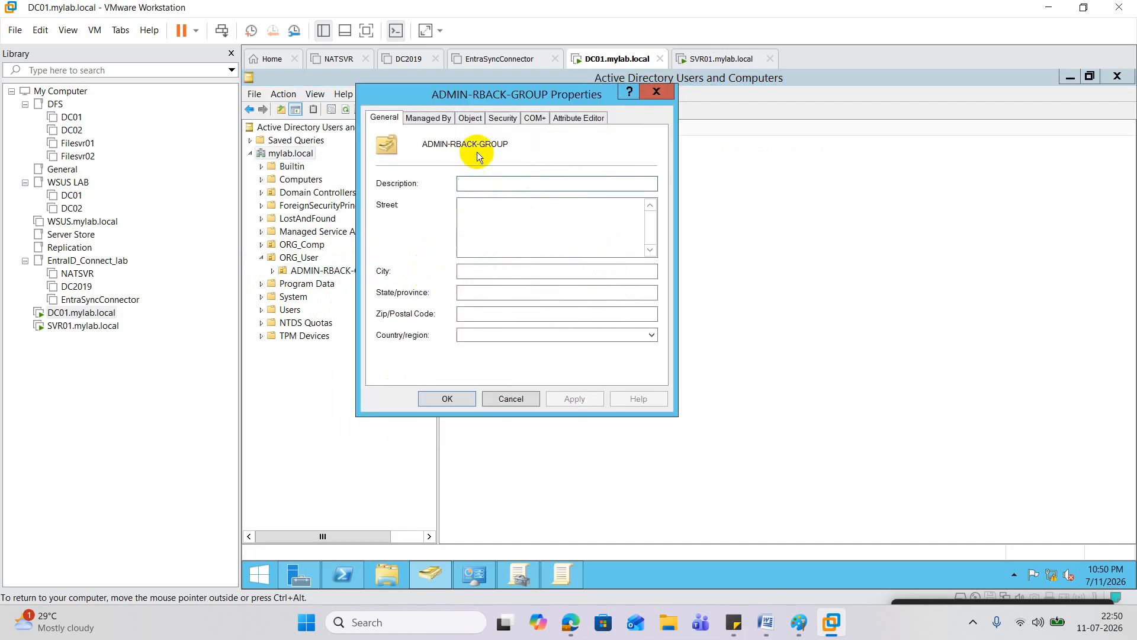
click(464, 120)
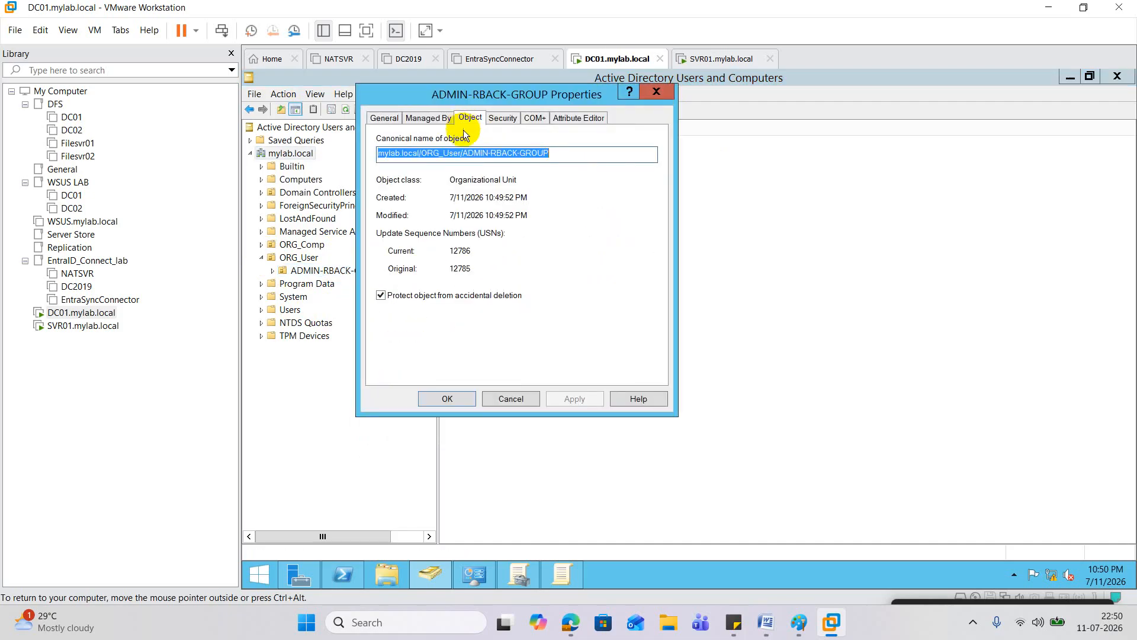
click(380, 295)
click(578, 398)
click(462, 403)
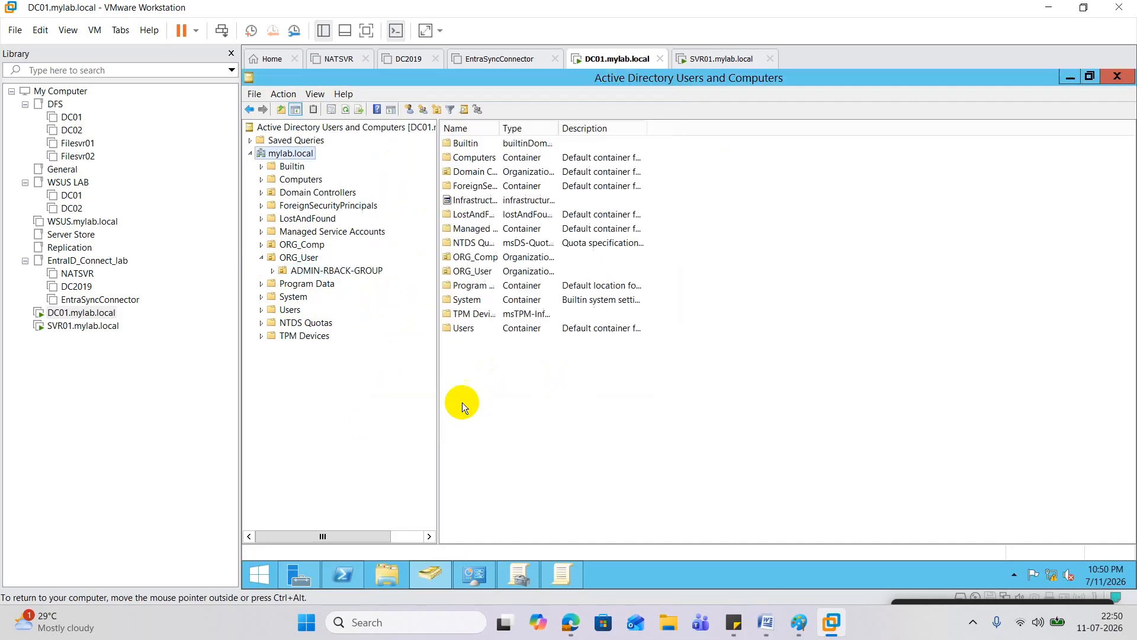
Step: Delete the ADMIN-RBACK-GROUP organizational unit and confirm with Yes
right_click(342, 273)
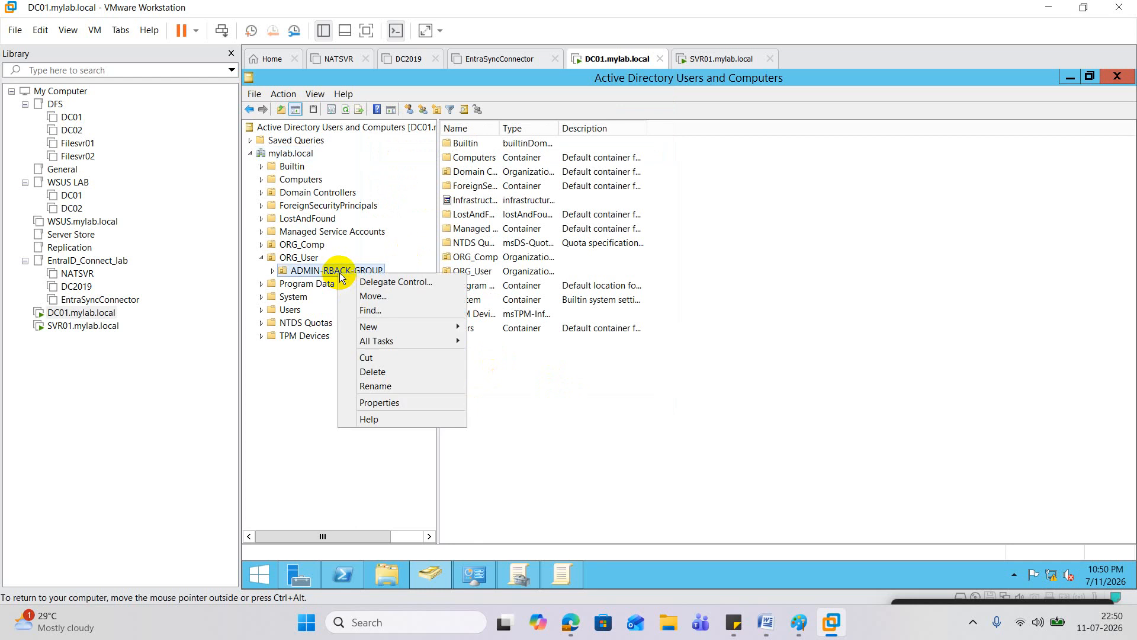
click(382, 374)
click(729, 377)
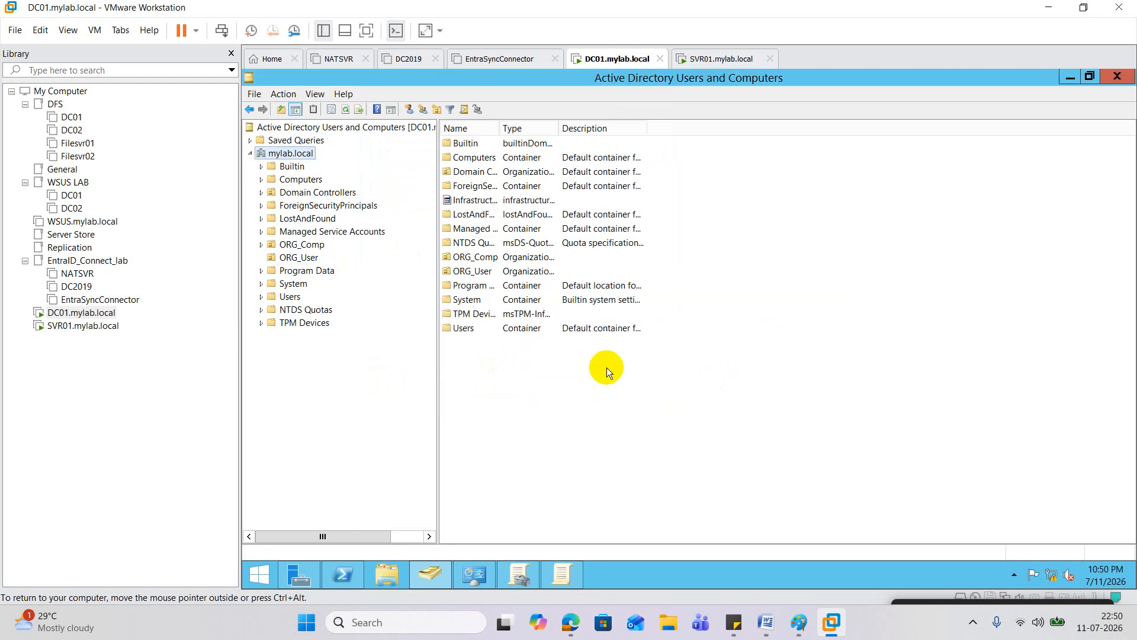
Step: Open and cancel a new organizational unit under ORG_User, then list ORG_User's users
right_click(311, 260)
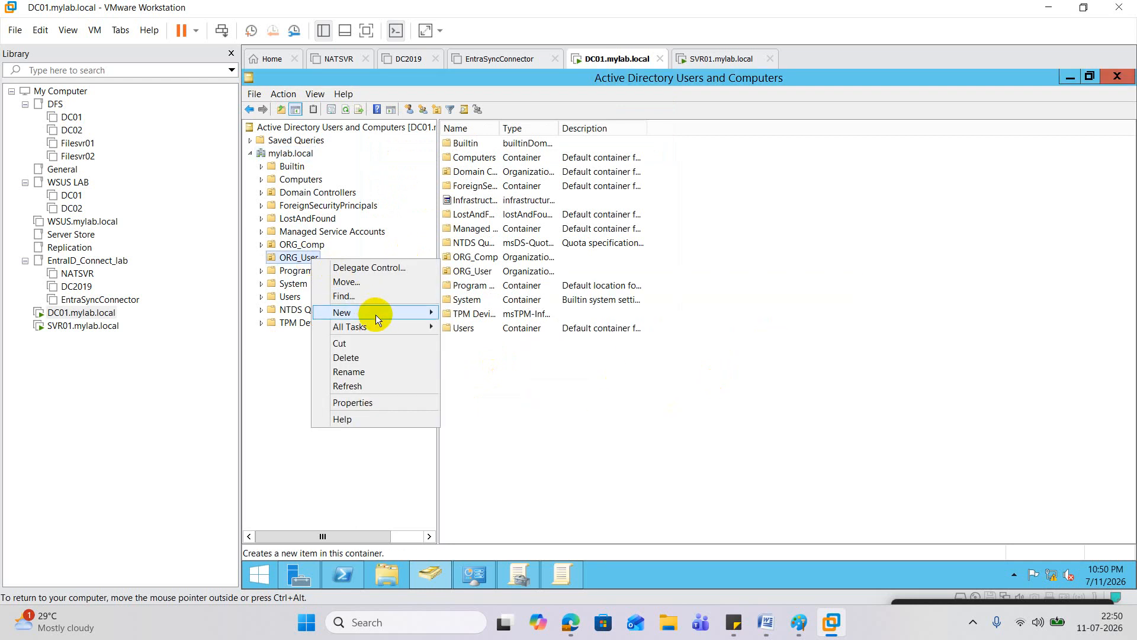
mouse_move(376, 314)
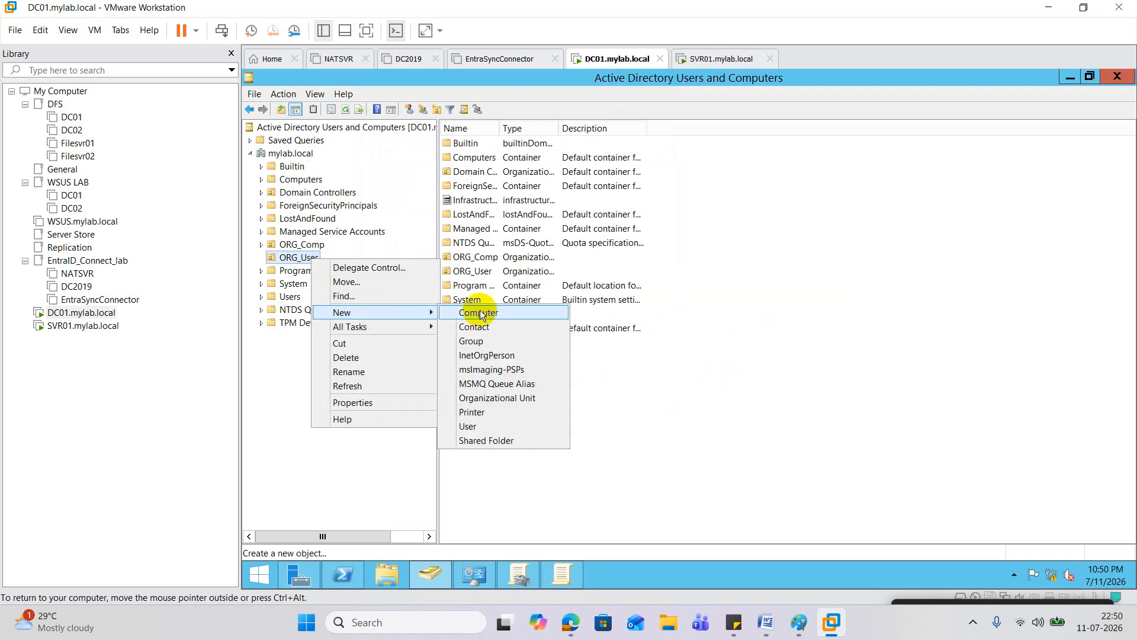
click(494, 399)
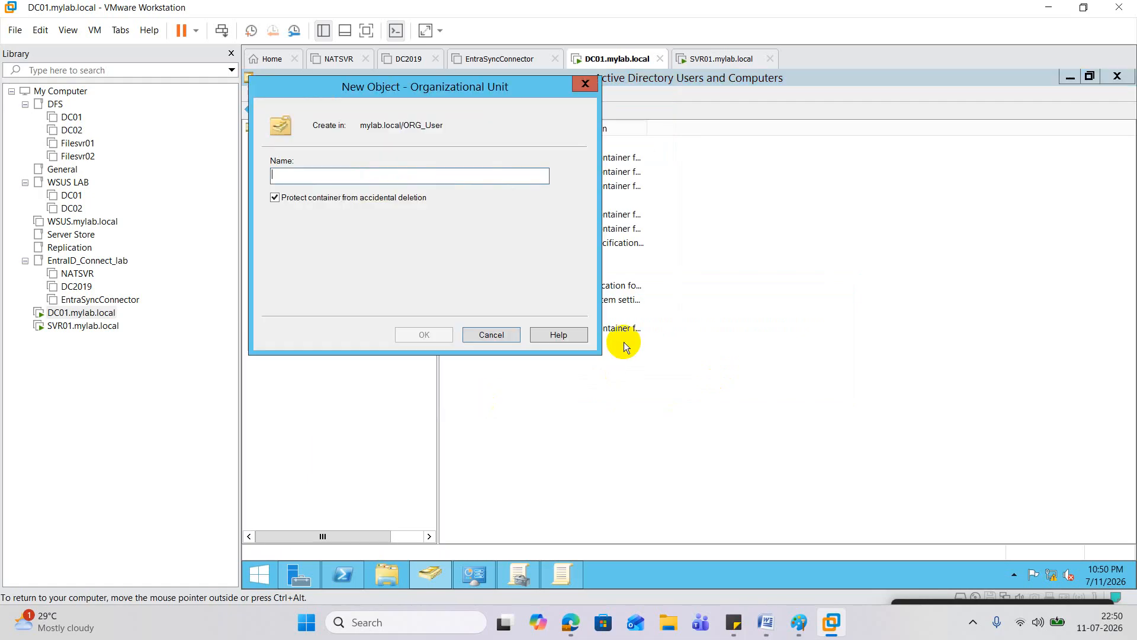
click(585, 84)
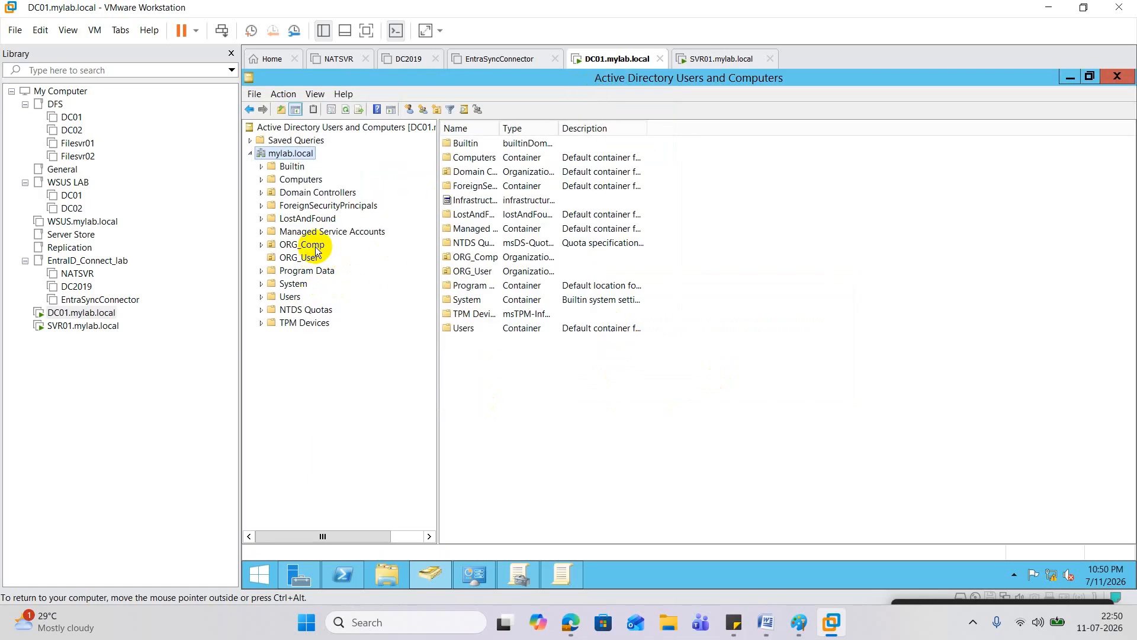
click(303, 260)
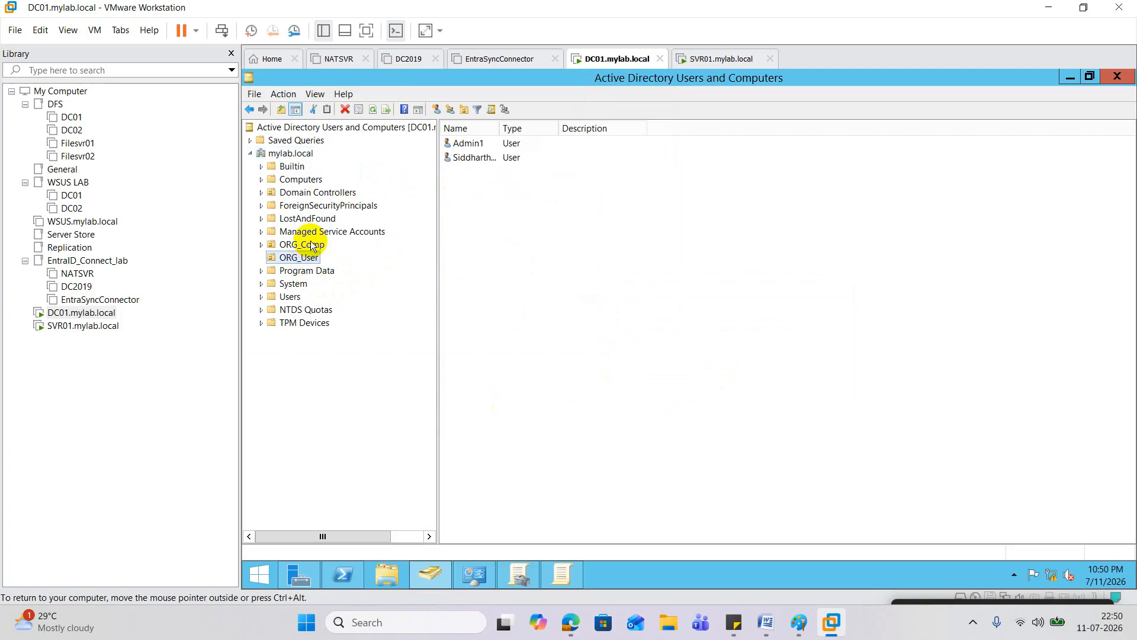
Step: Create a global security group in ORG_User named ADMIN-RBACK-GROUP using the pasted name
click(312, 245)
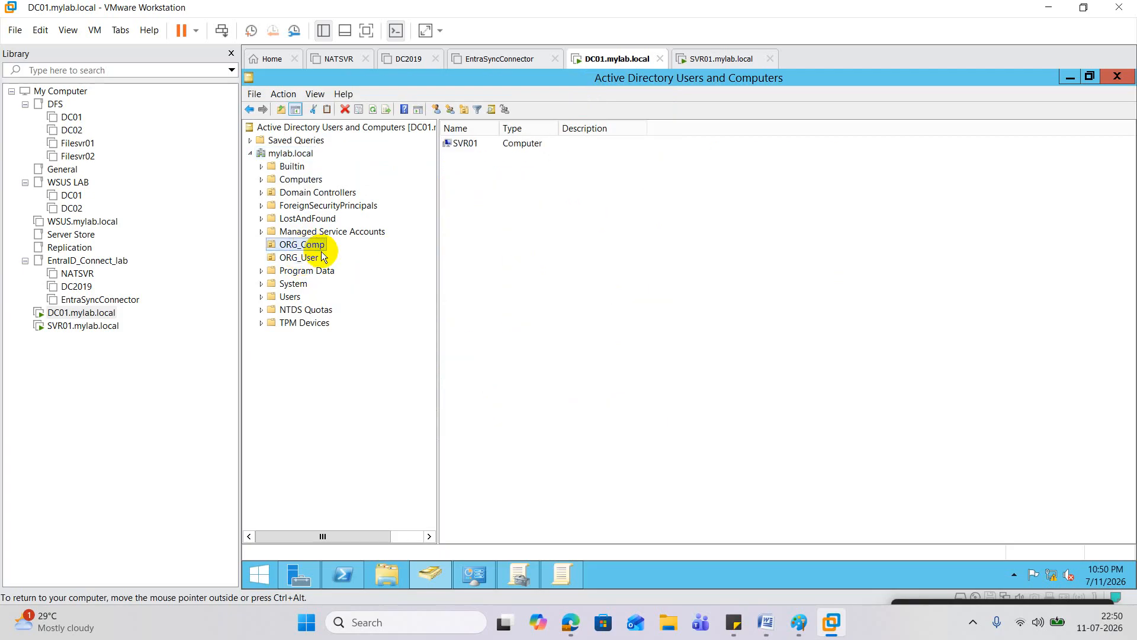
click(312, 257)
right_click(312, 257)
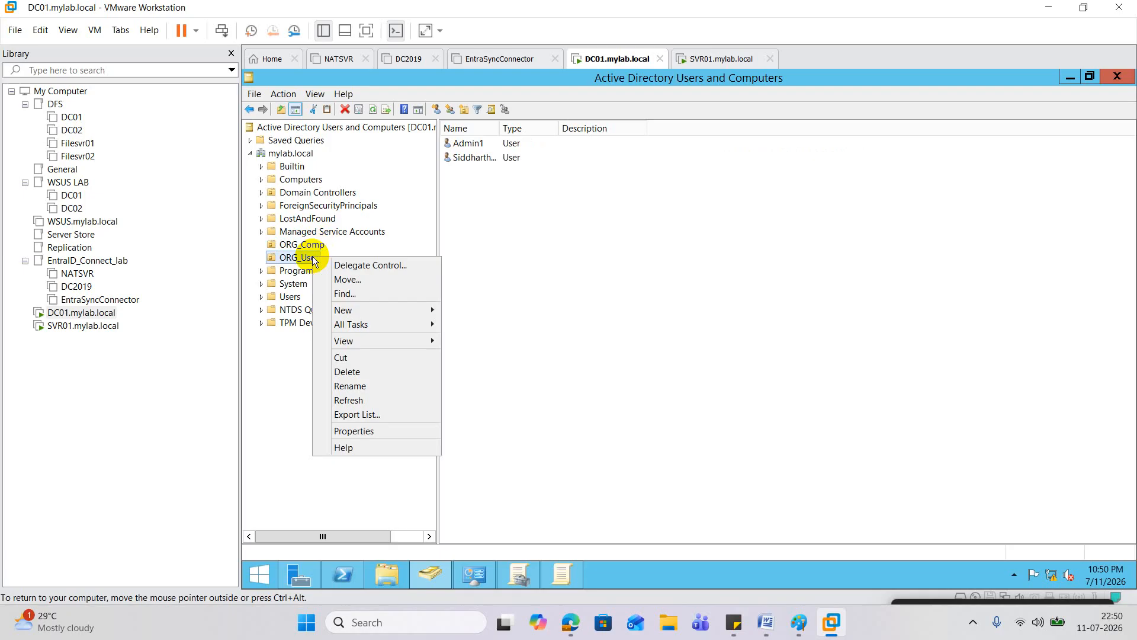
mouse_move(385, 310)
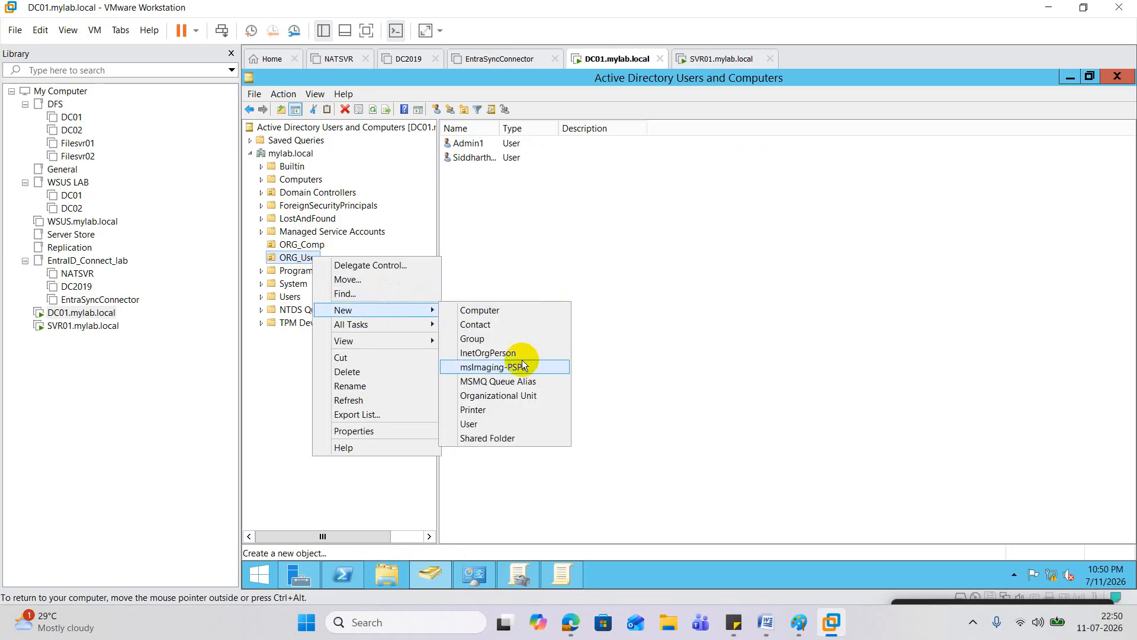
click(473, 338)
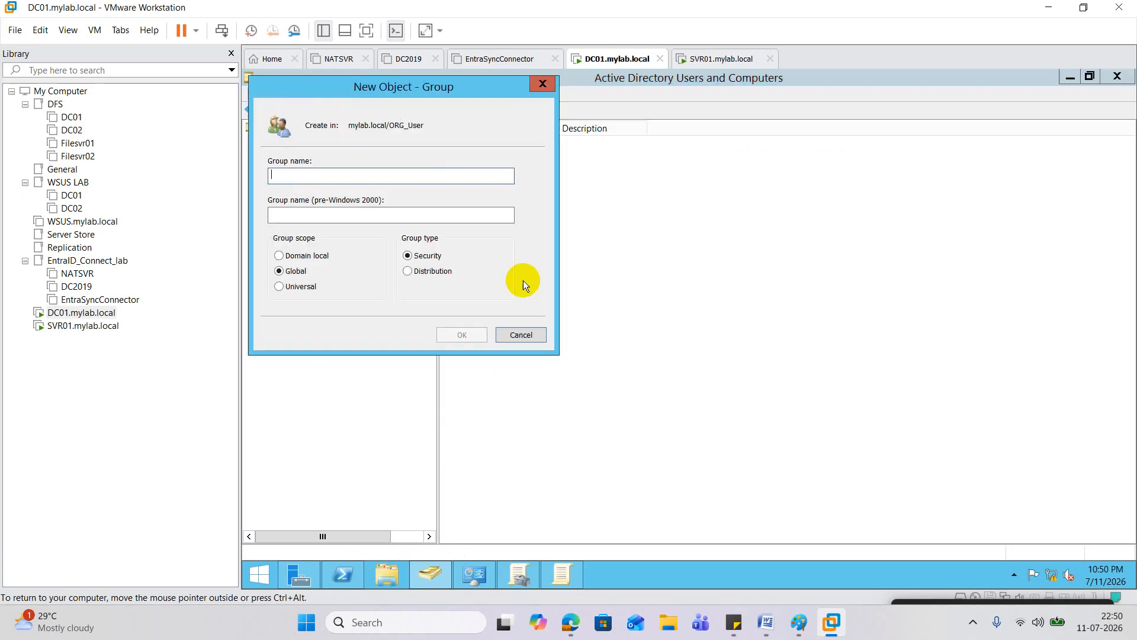
text(ADMIN-RBACK-GROUP)
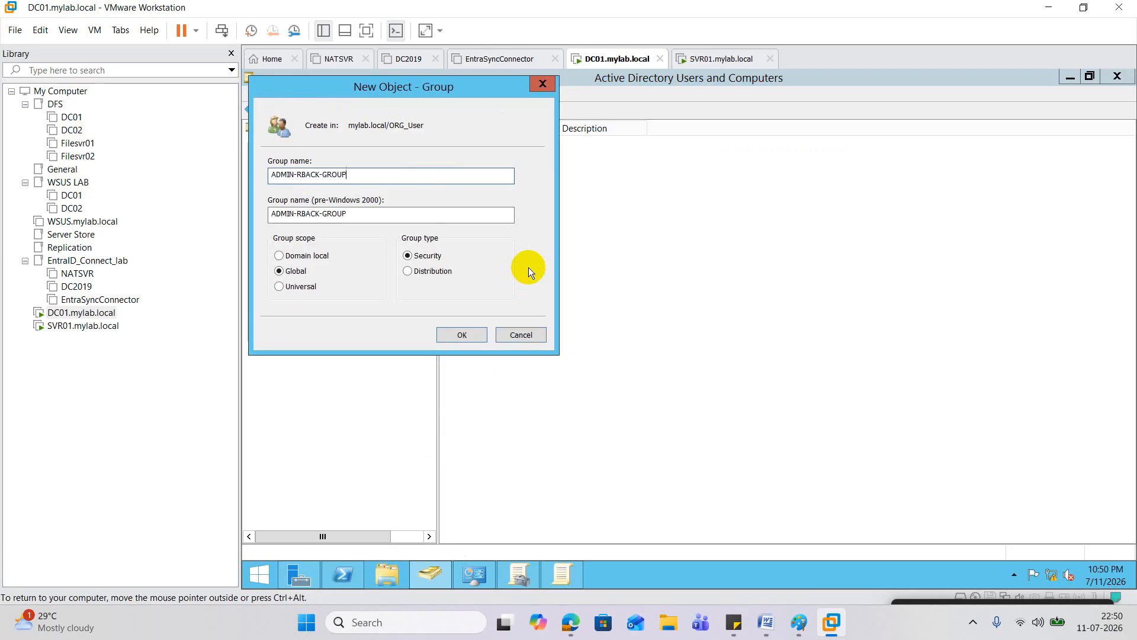
click(464, 335)
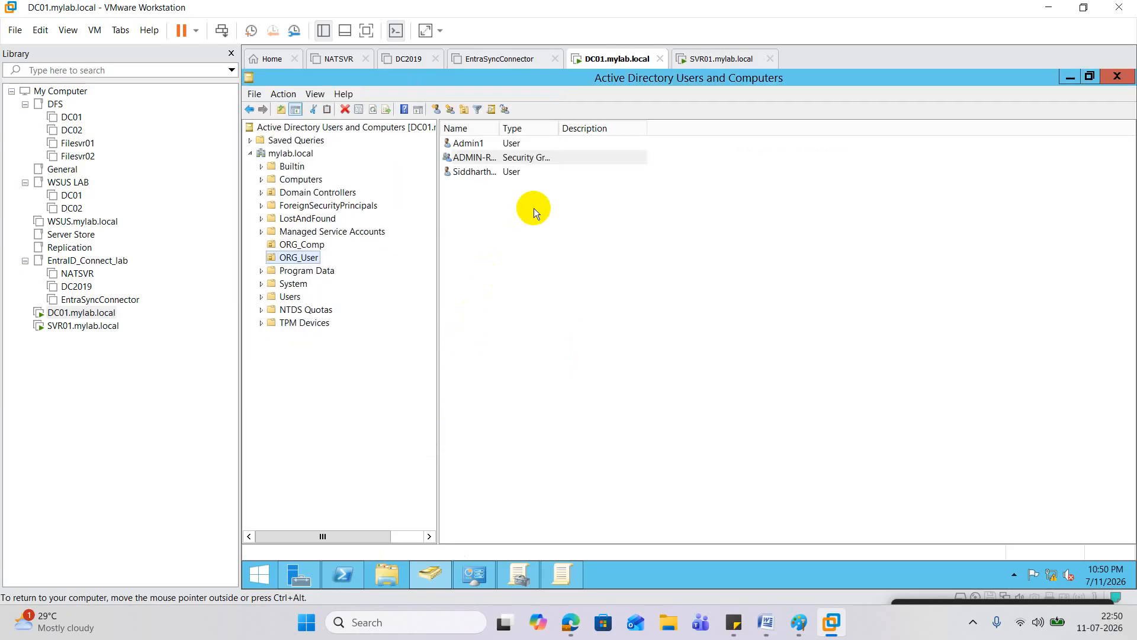
Step: Close the previously open group policy editor and return to Group Policy Management
click(567, 570)
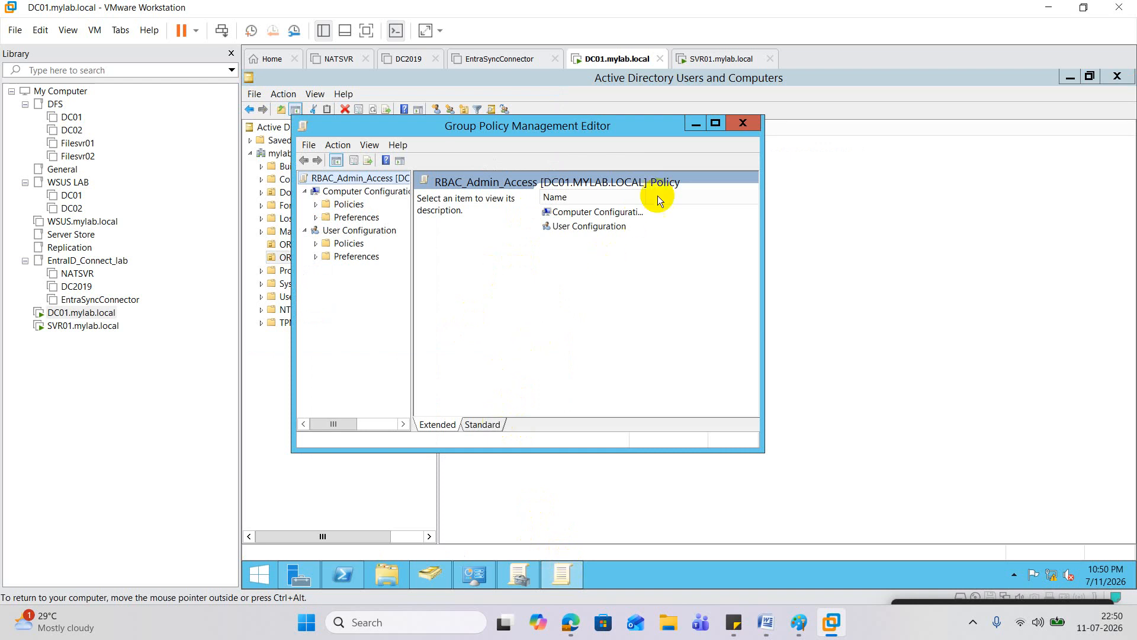
click(716, 124)
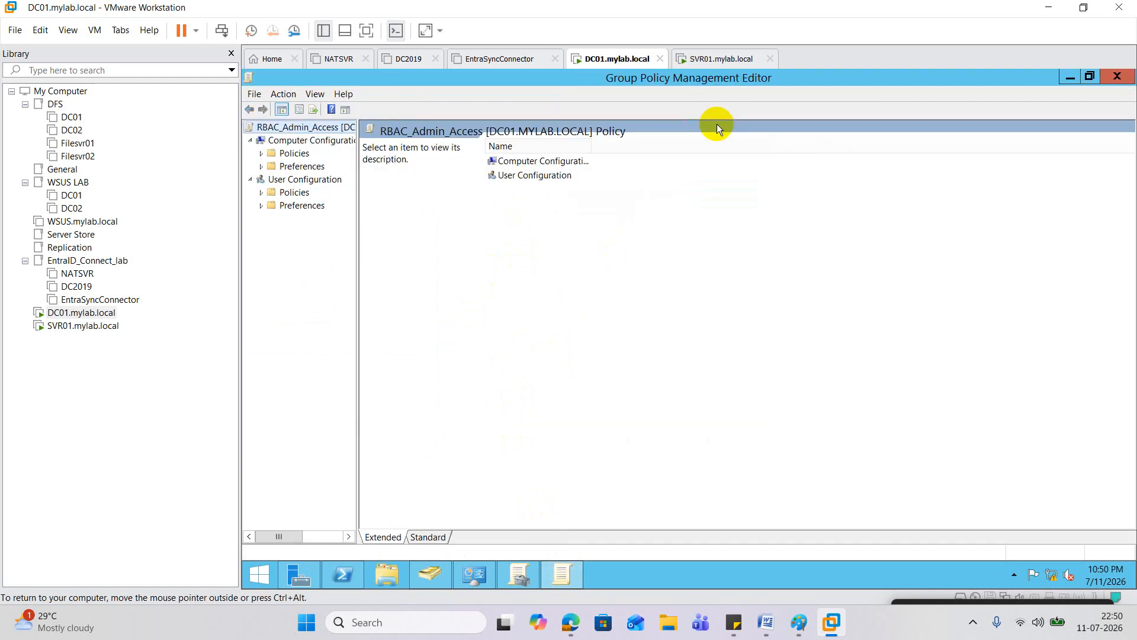
click(1117, 76)
click(521, 578)
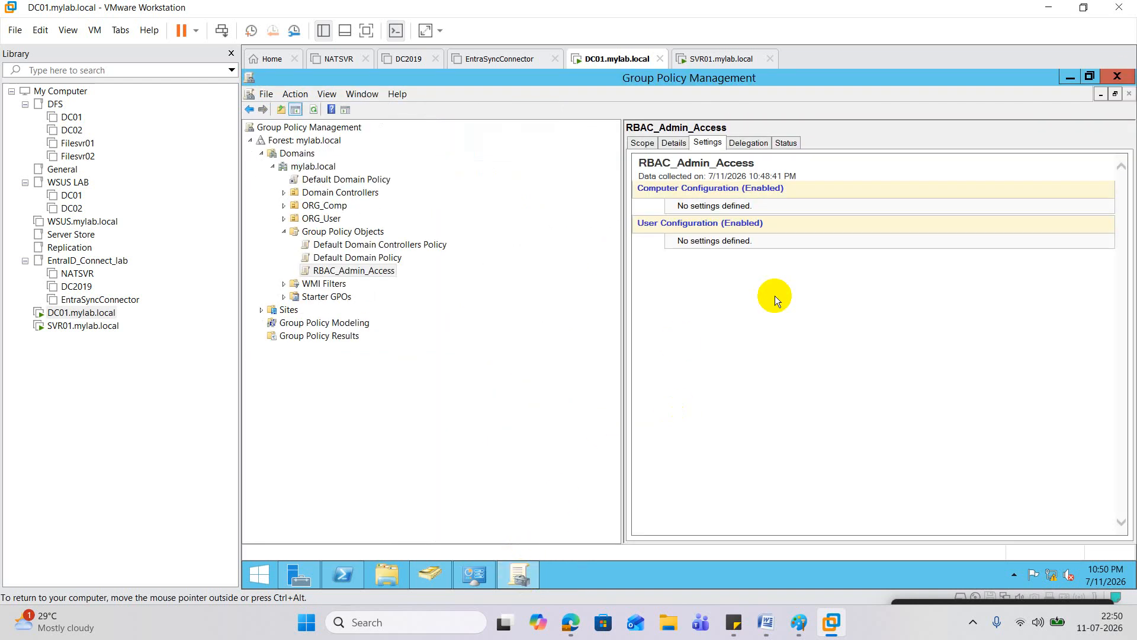
Step: Edit RBAC_Admin_Access and go to Computer Preferences > Control Panel Settings > Local Users and Groups
right_click(733, 216)
click(772, 222)
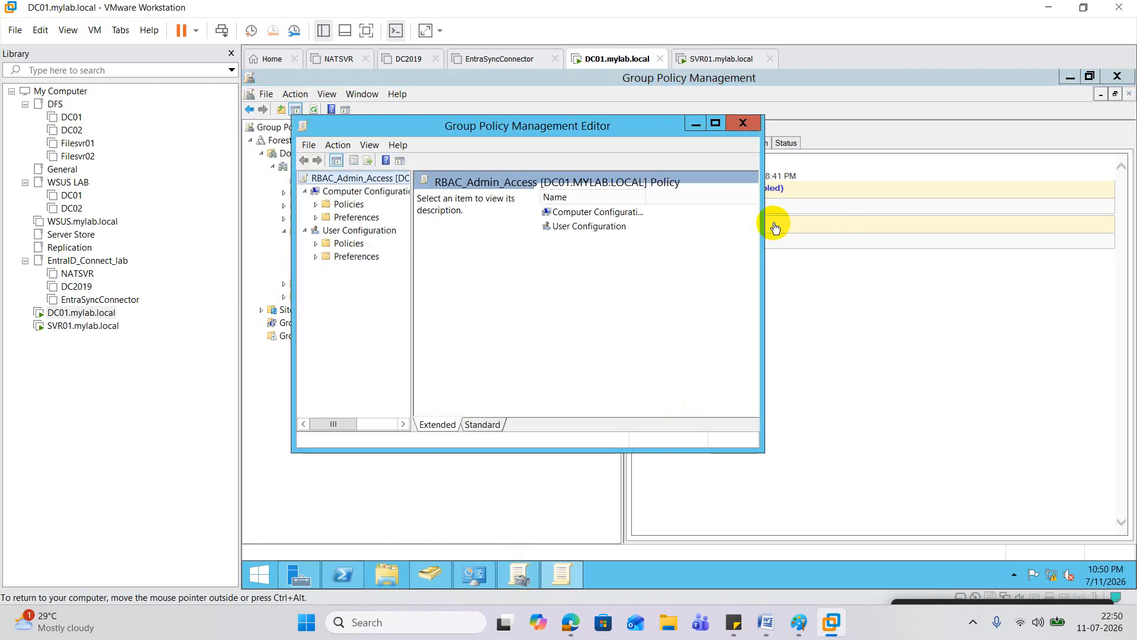
click(316, 218)
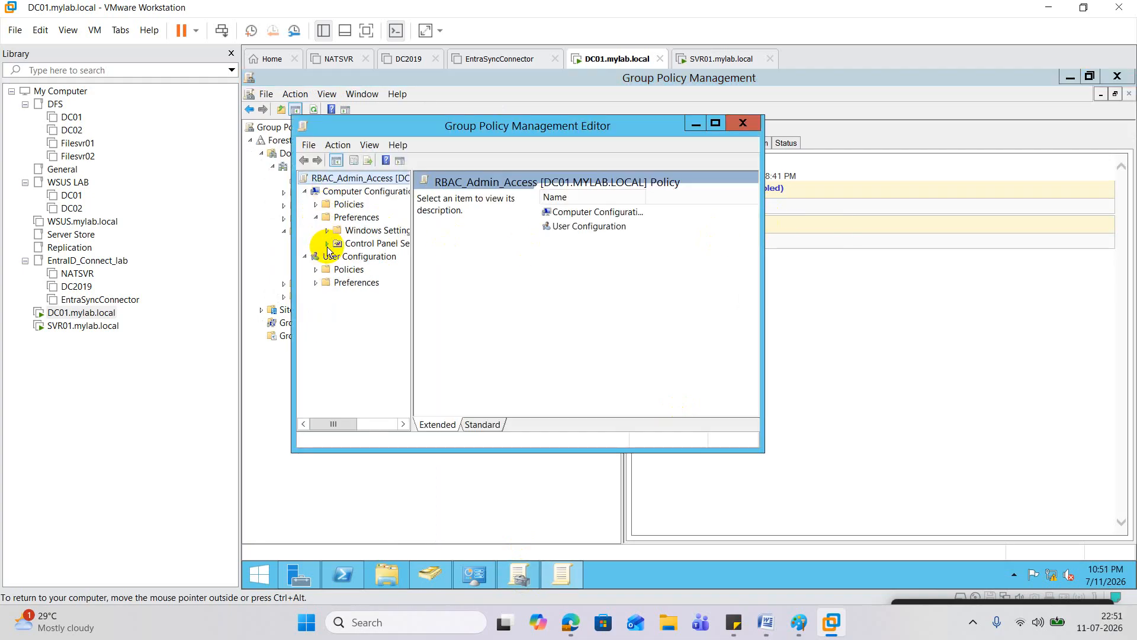
click(327, 244)
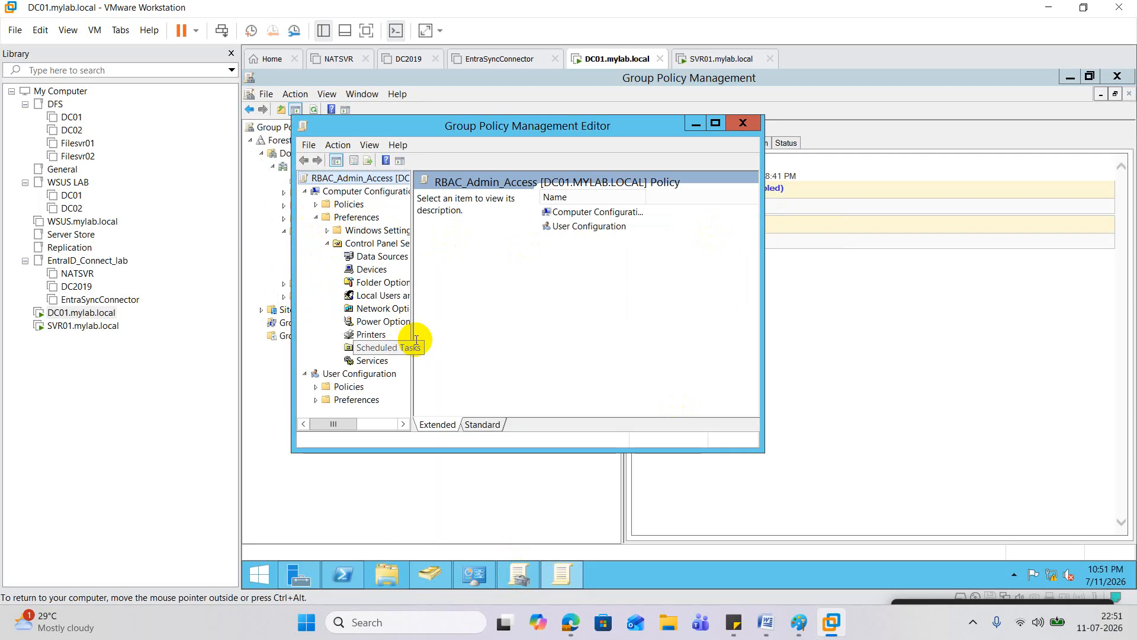
drag(412, 333, 519, 331)
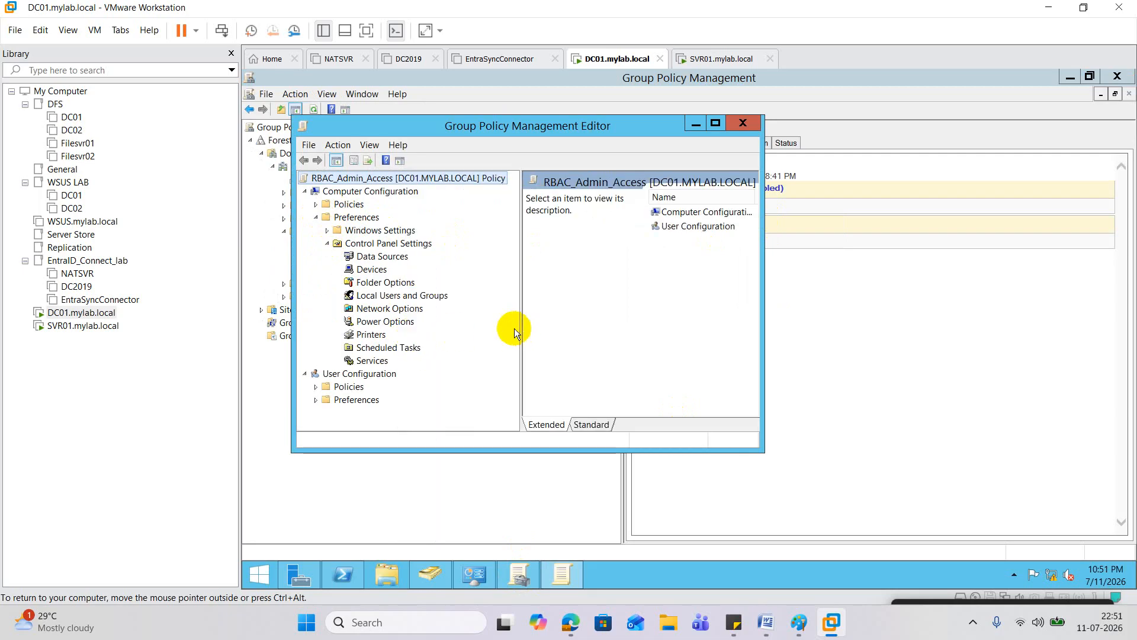
click(403, 295)
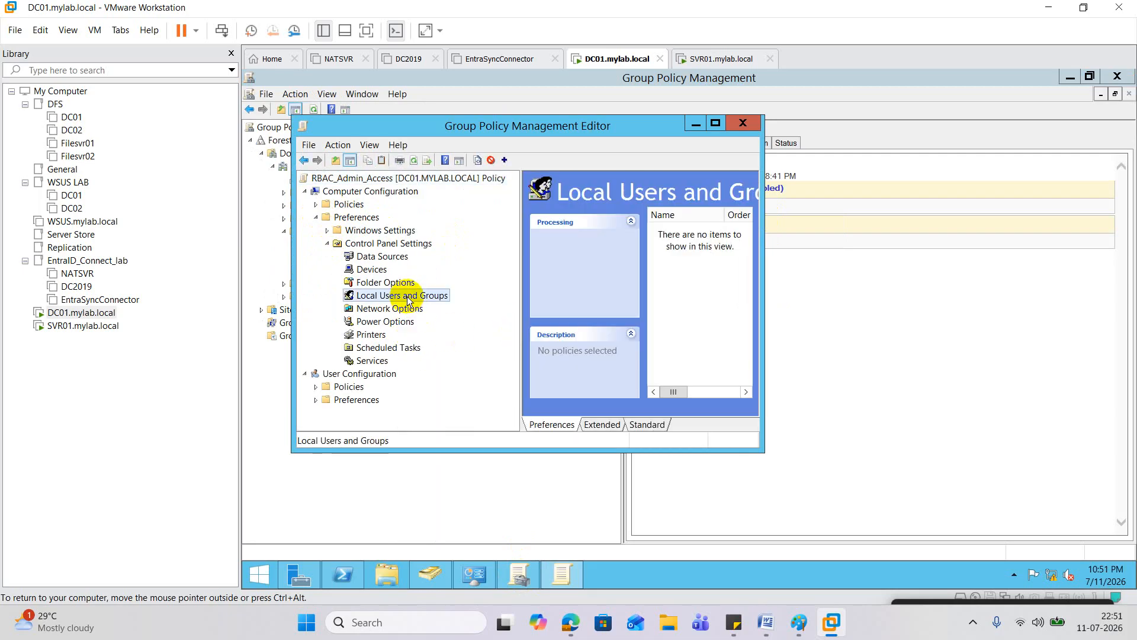
click(716, 123)
Step: Create a new Local Group item for the built-in Administrators group
right_click(631, 197)
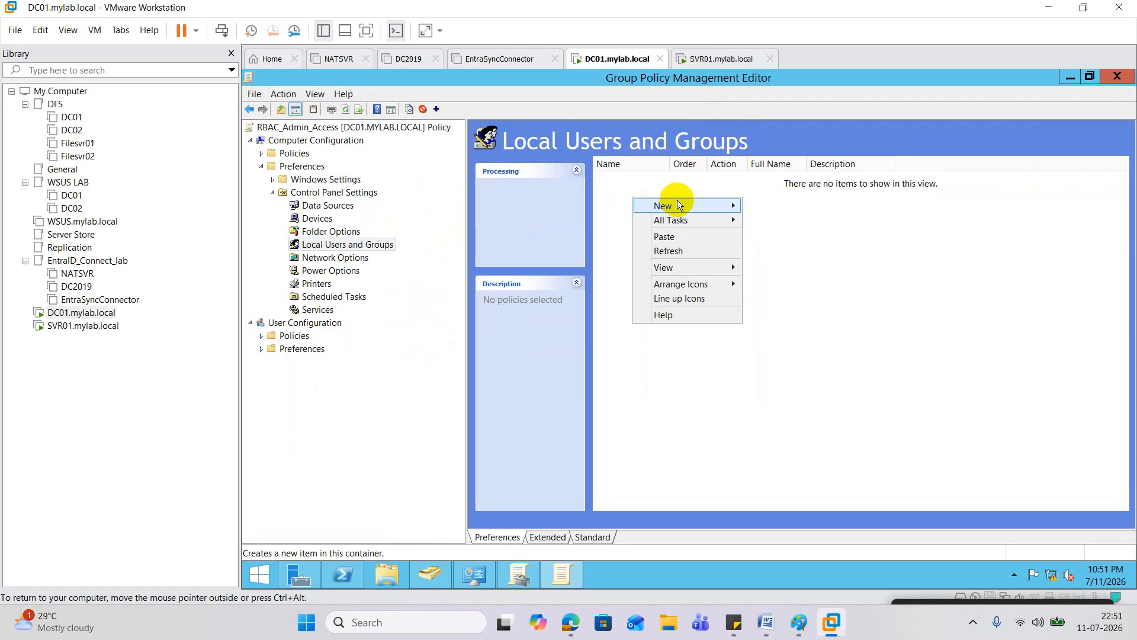
mouse_move(673, 206)
click(785, 221)
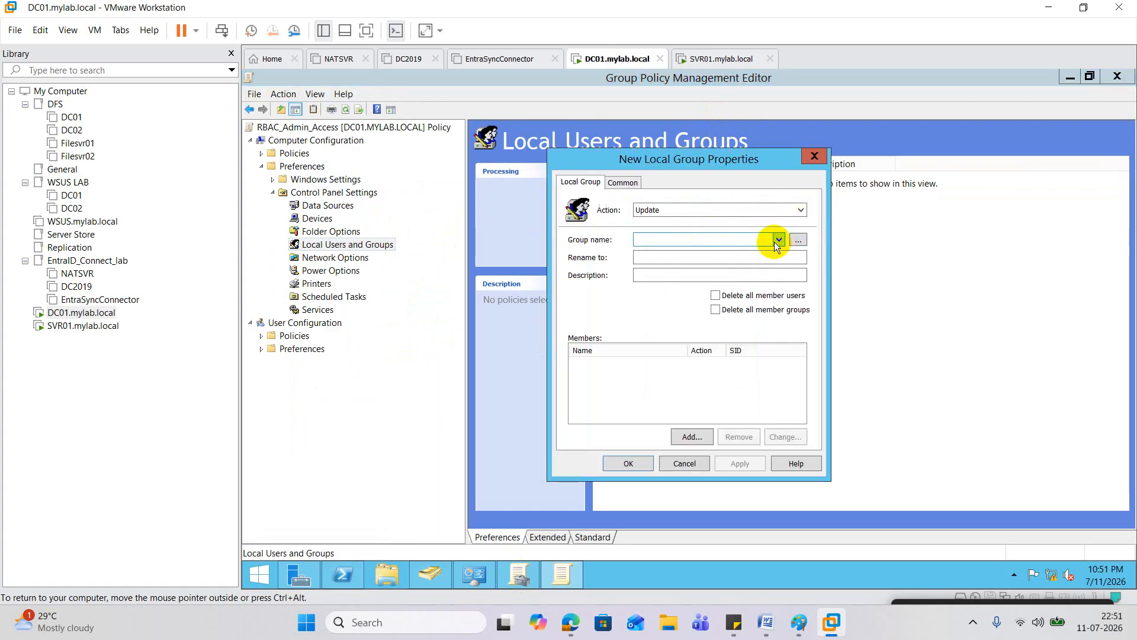
click(778, 240)
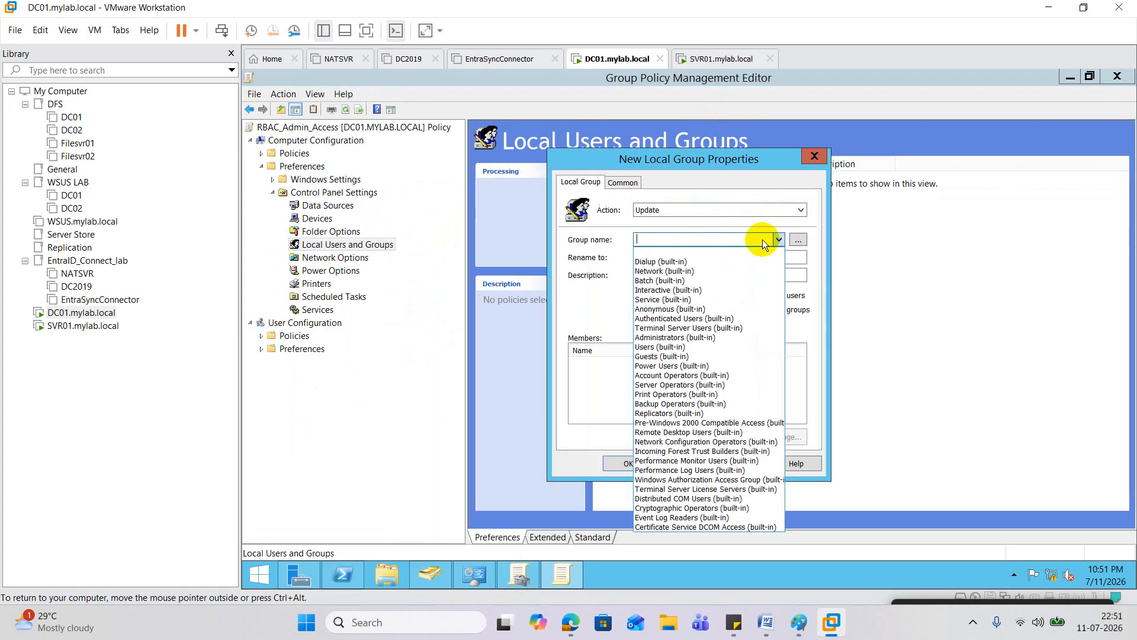
click(670, 338)
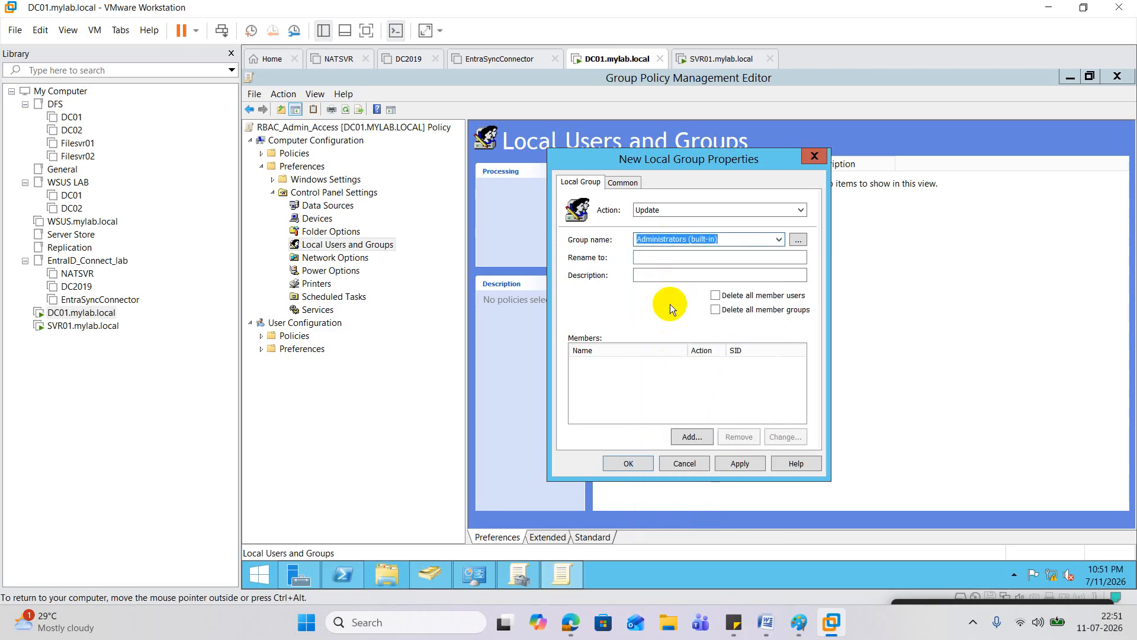
click(660, 274)
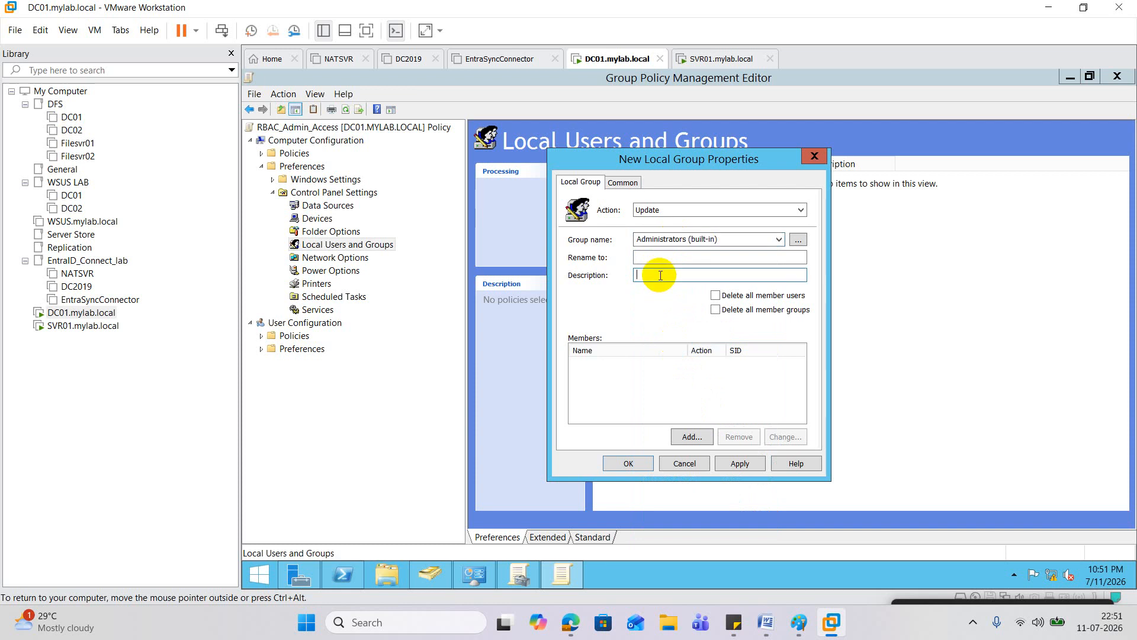
Step: Add MYLAB\ADMIN-RBACK-GROUP as an Administrators member via Check Names, then apply and save the item
click(702, 437)
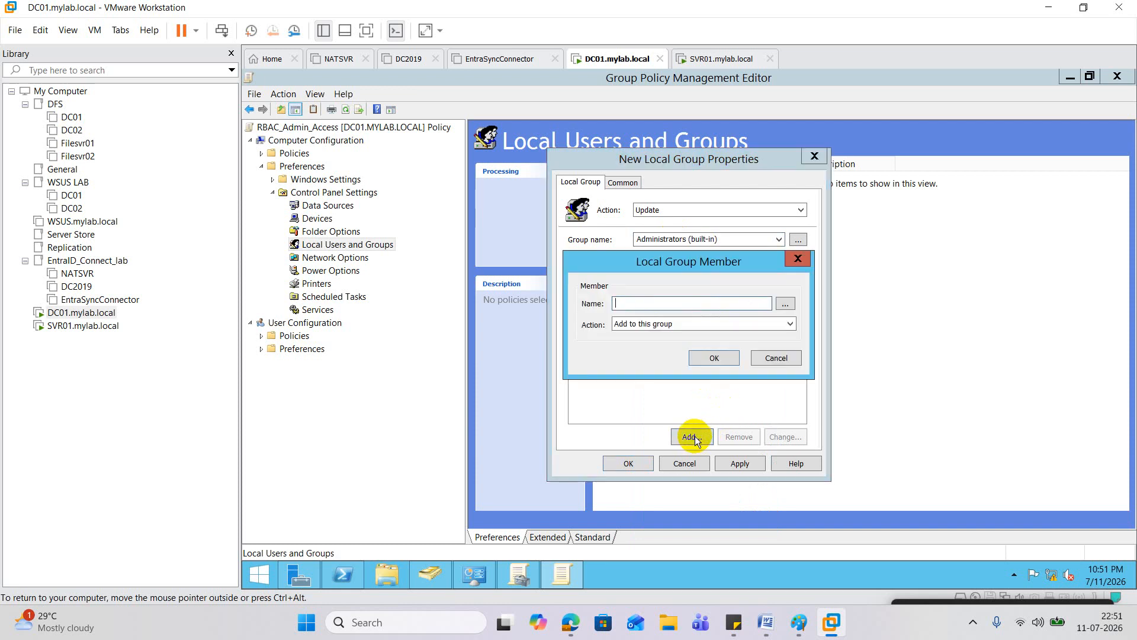
click(783, 304)
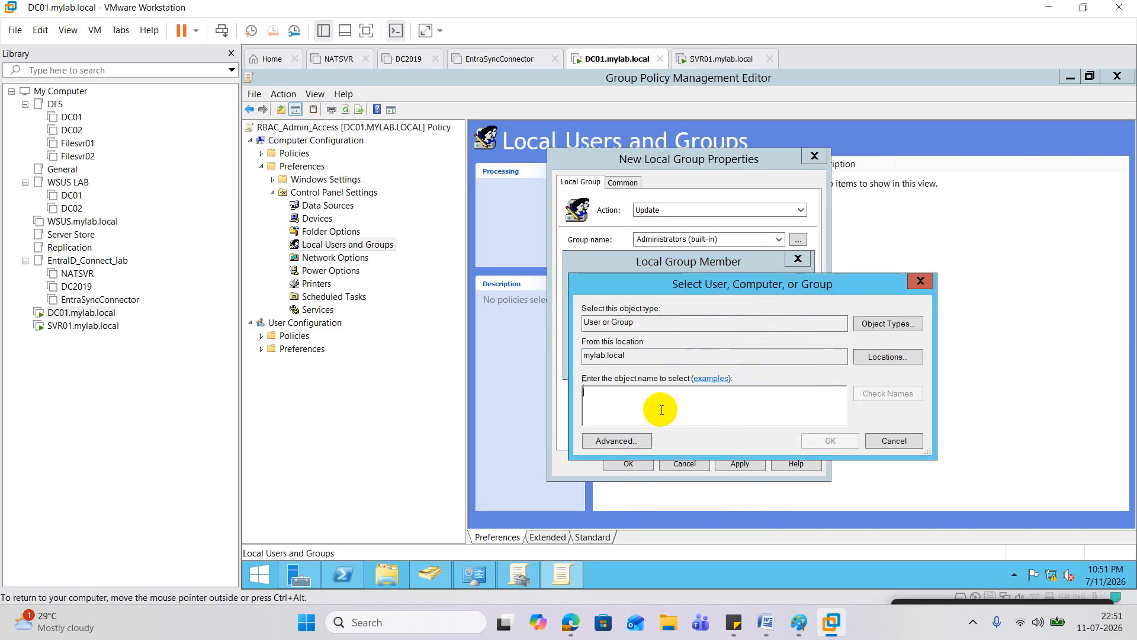
text(Admin)
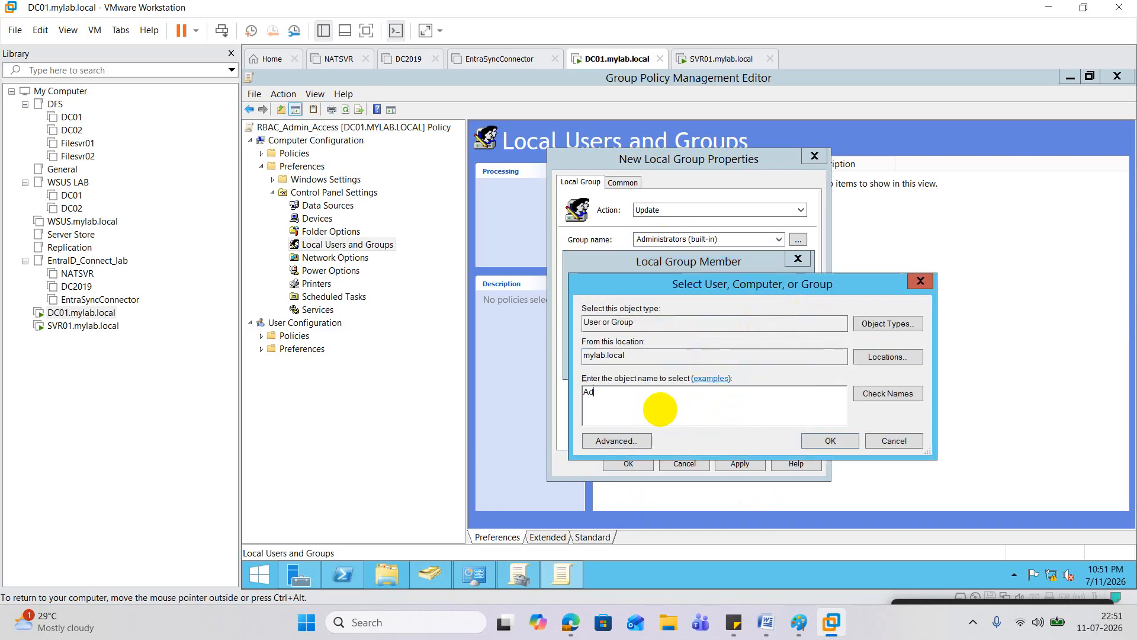
click(862, 396)
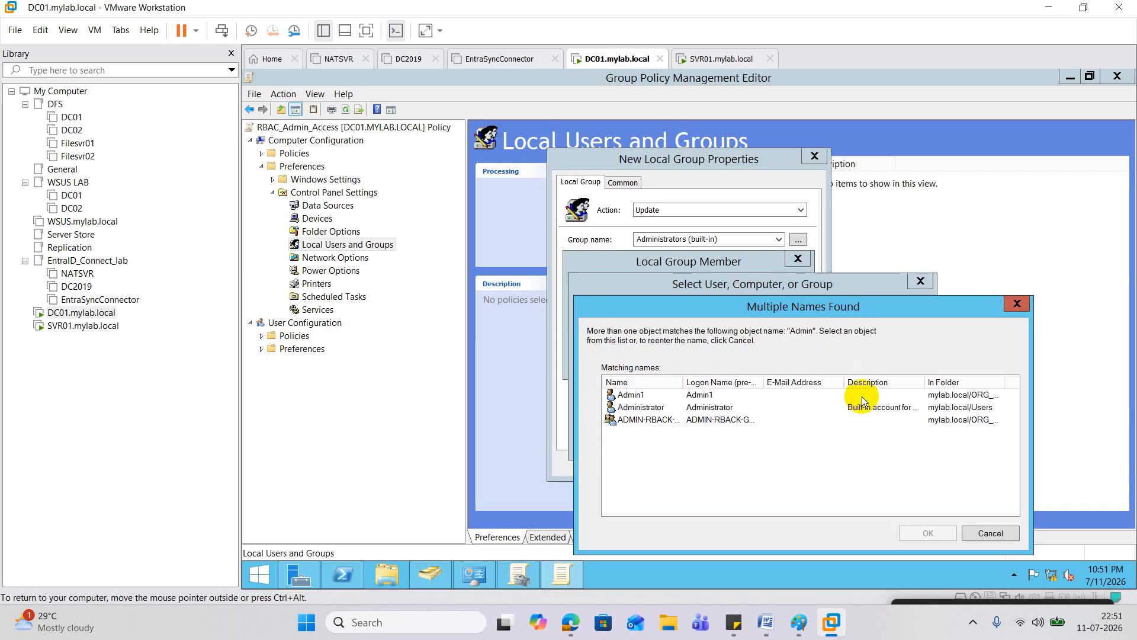
click(639, 420)
drag(686, 381, 854, 379)
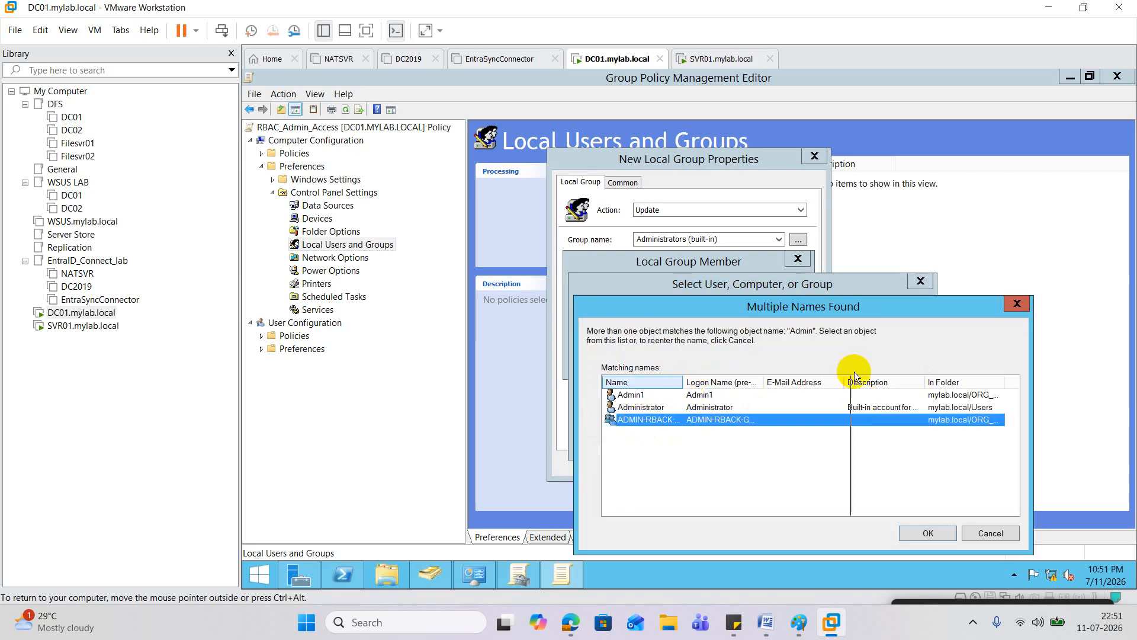
click(917, 533)
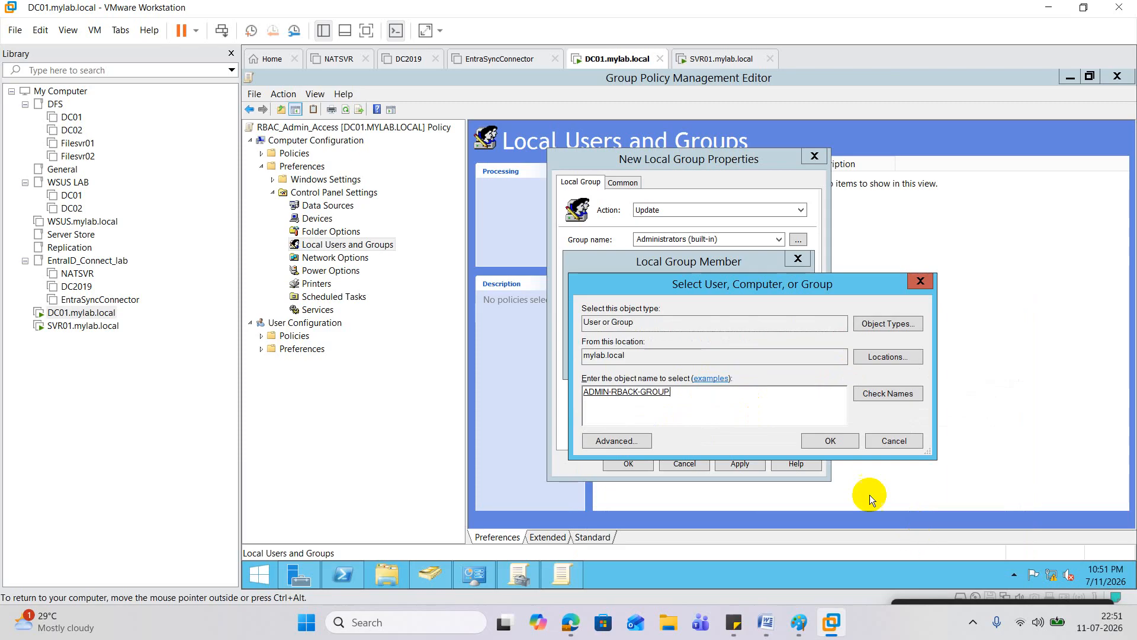
click(831, 440)
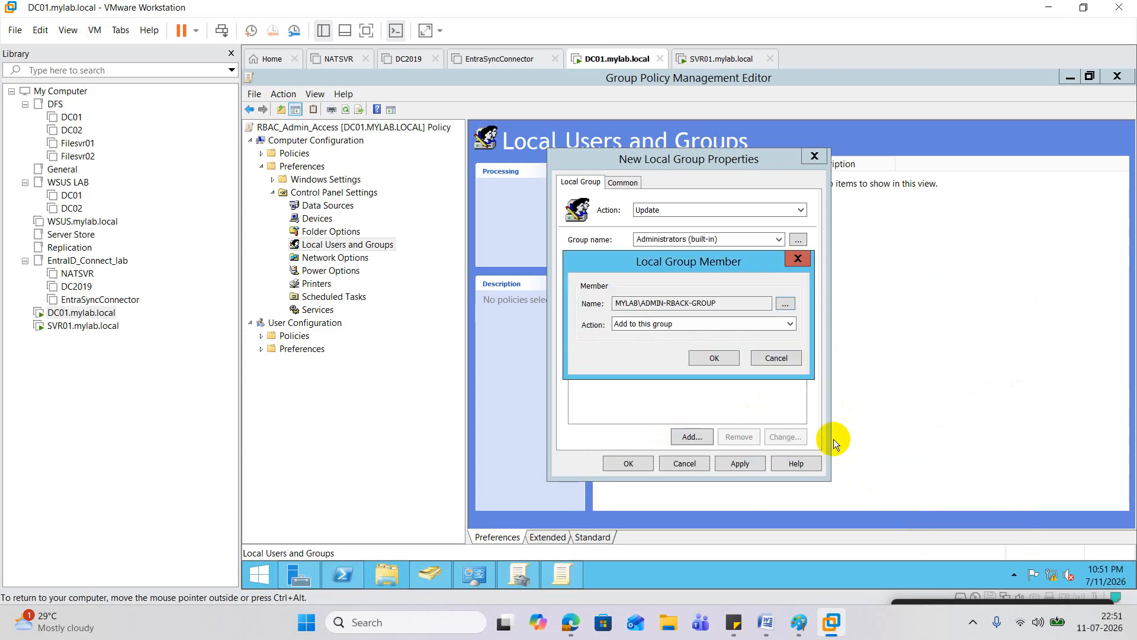
click(734, 360)
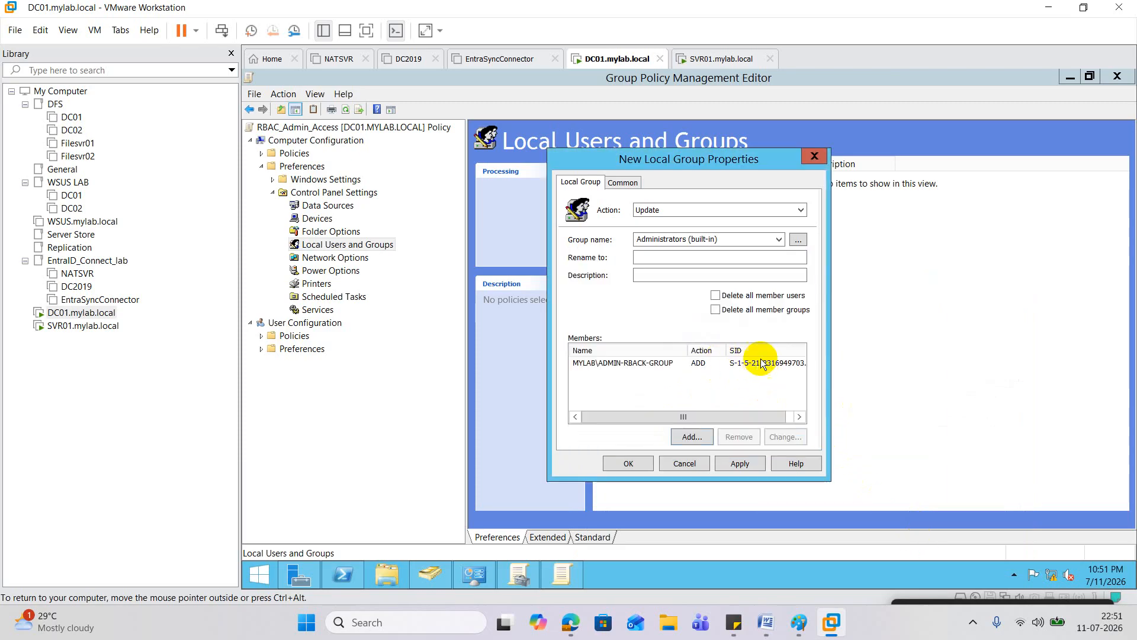
drag(748, 411, 805, 407)
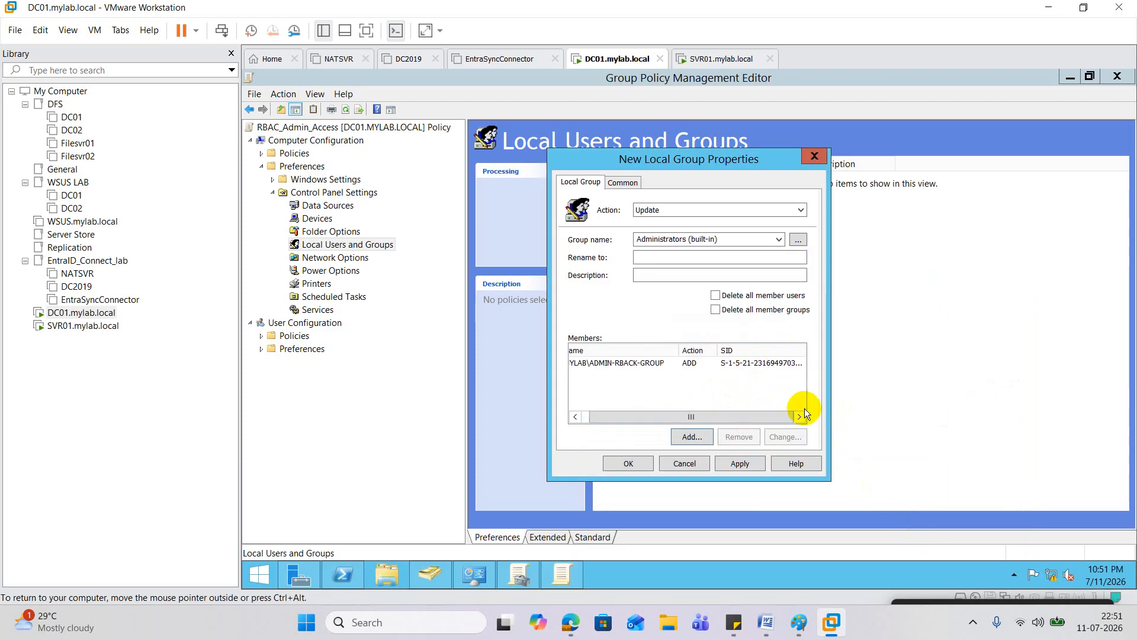
click(734, 465)
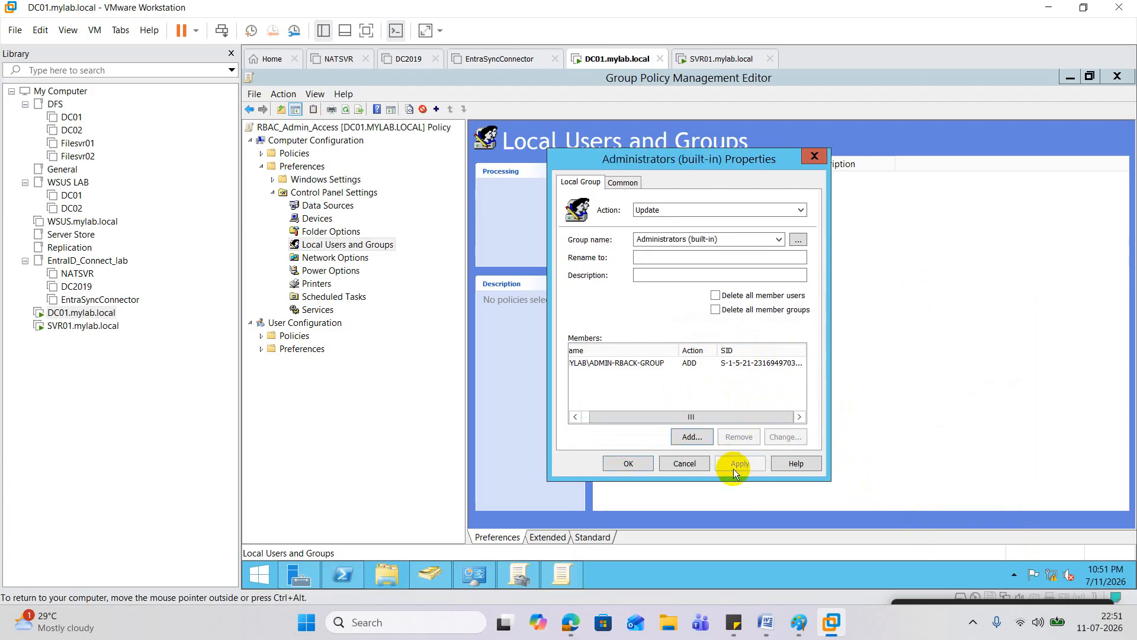
click(627, 469)
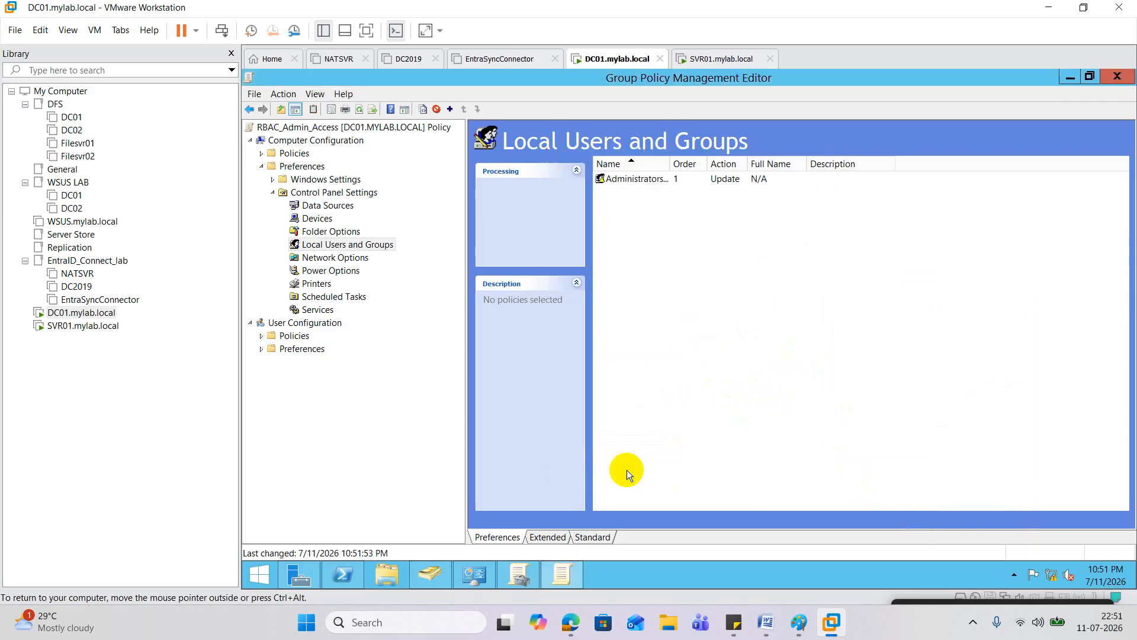
Step: Set the Administrators item to be removed when no longer applied, keep Update, and close the editor
right_click(637, 176)
click(720, 282)
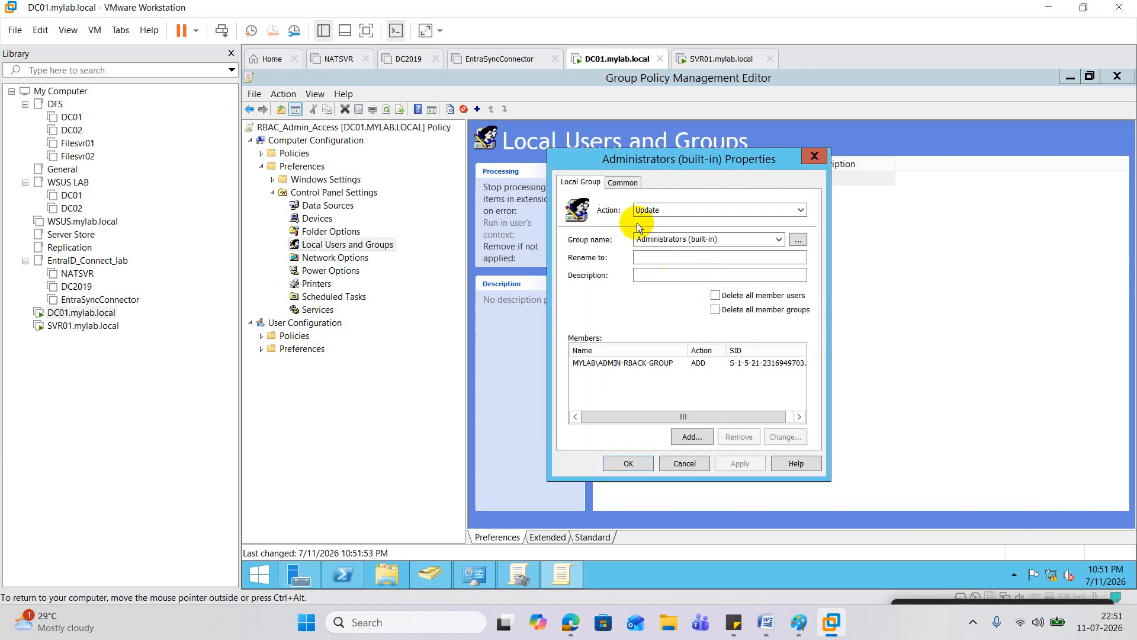
click(624, 184)
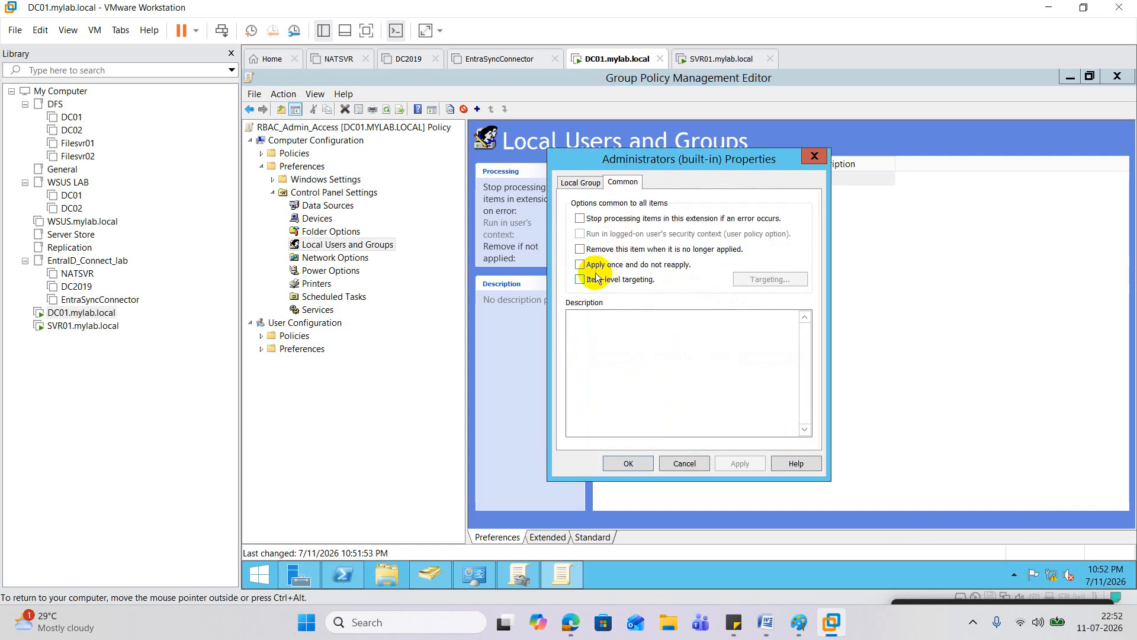
click(583, 250)
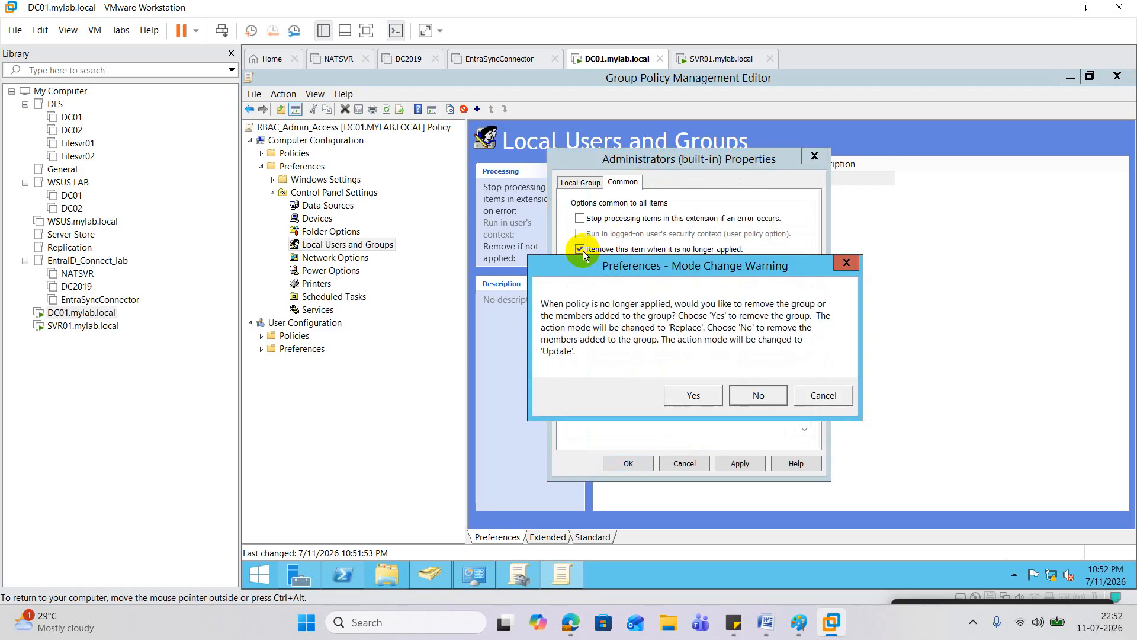
click(762, 395)
click(752, 467)
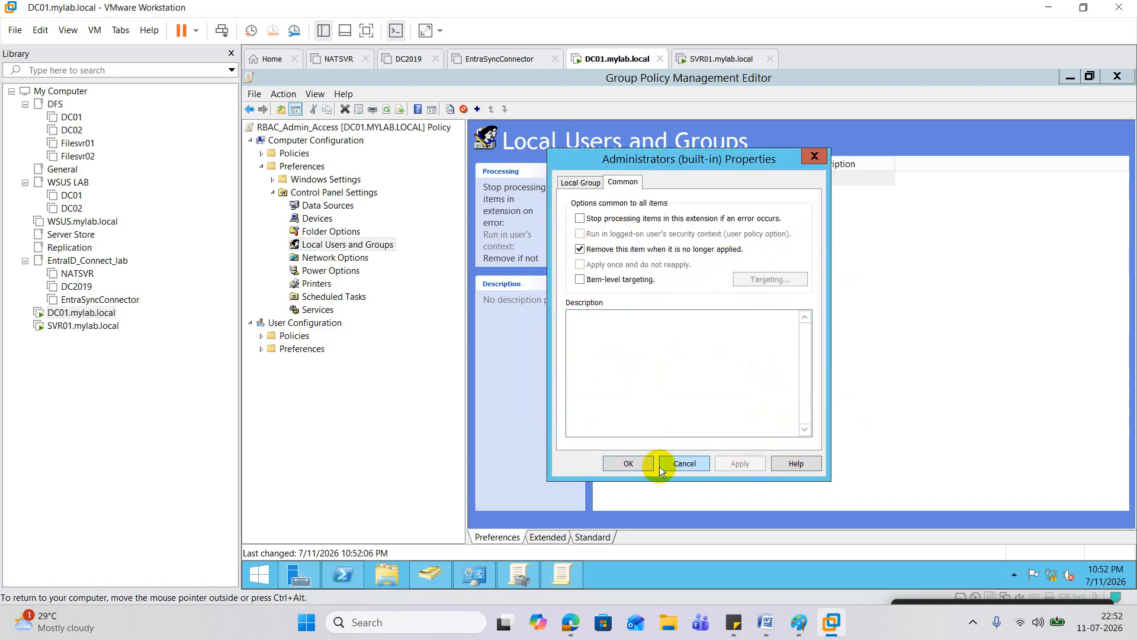
click(649, 463)
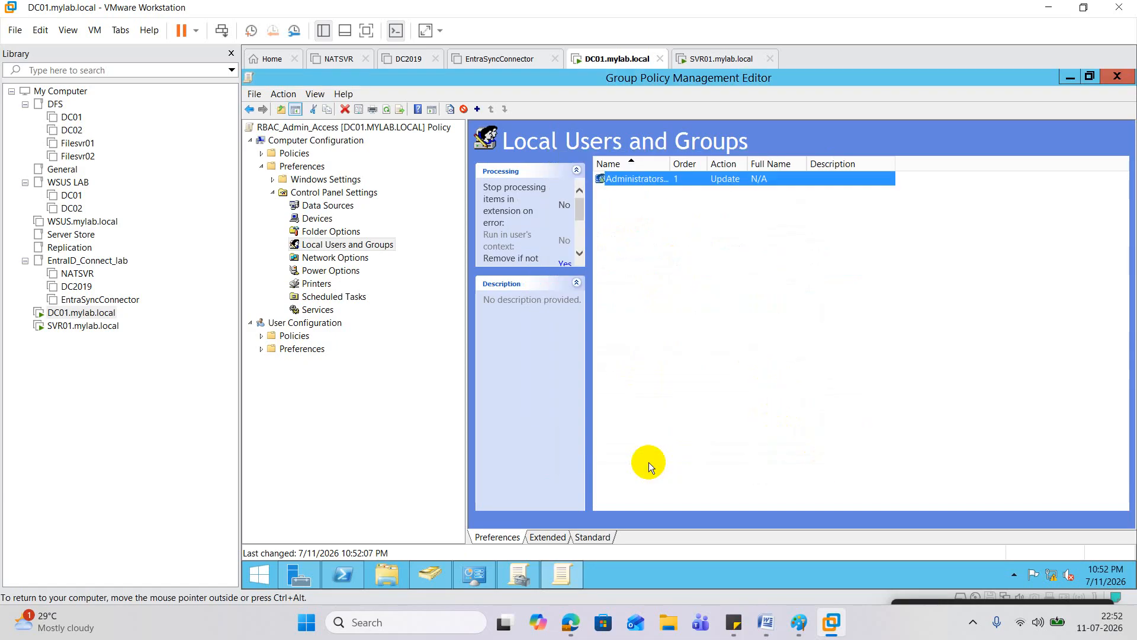
click(1102, 76)
Step: Refresh RBAC_Admin_Access's settings report and dismiss the Internet Explorer blocked-content warning
right_click(379, 272)
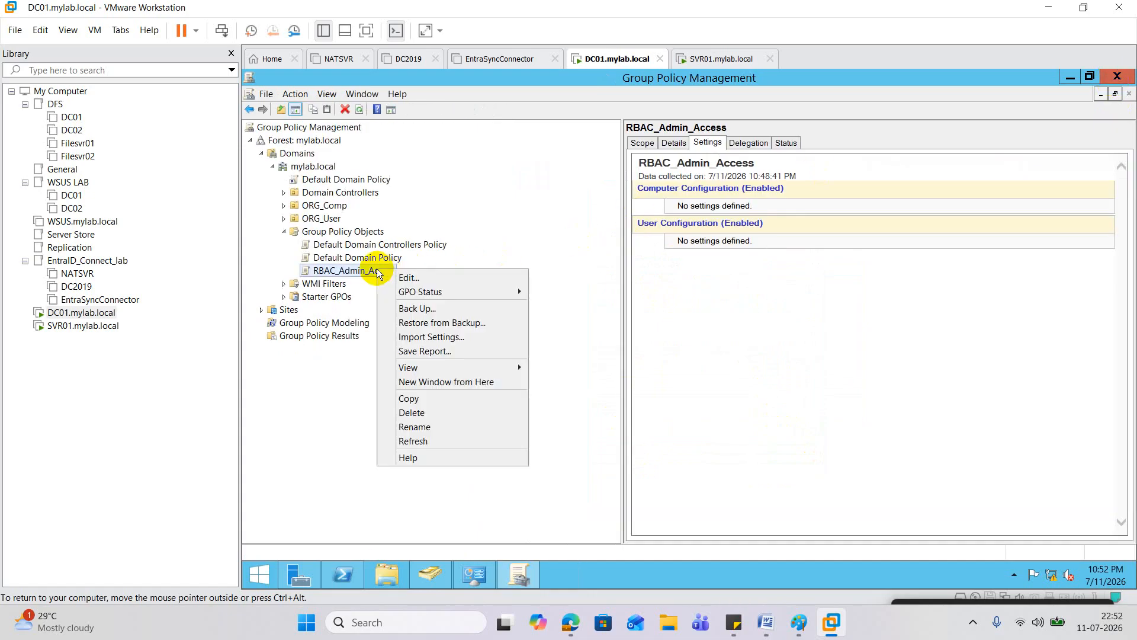
click(436, 443)
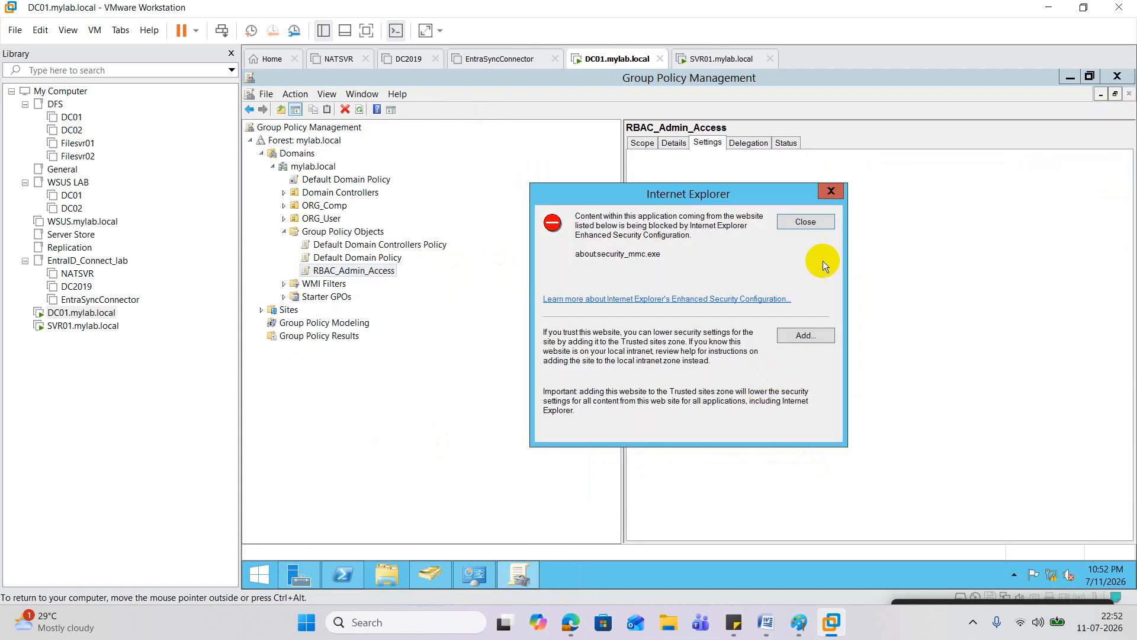
click(812, 224)
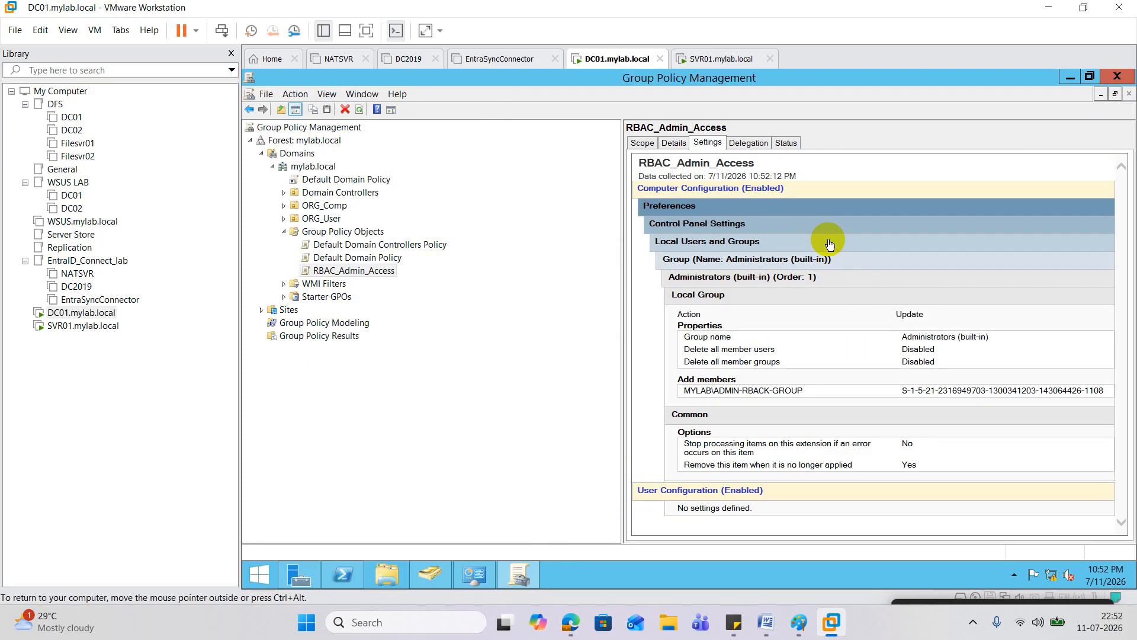
right_click(328, 209)
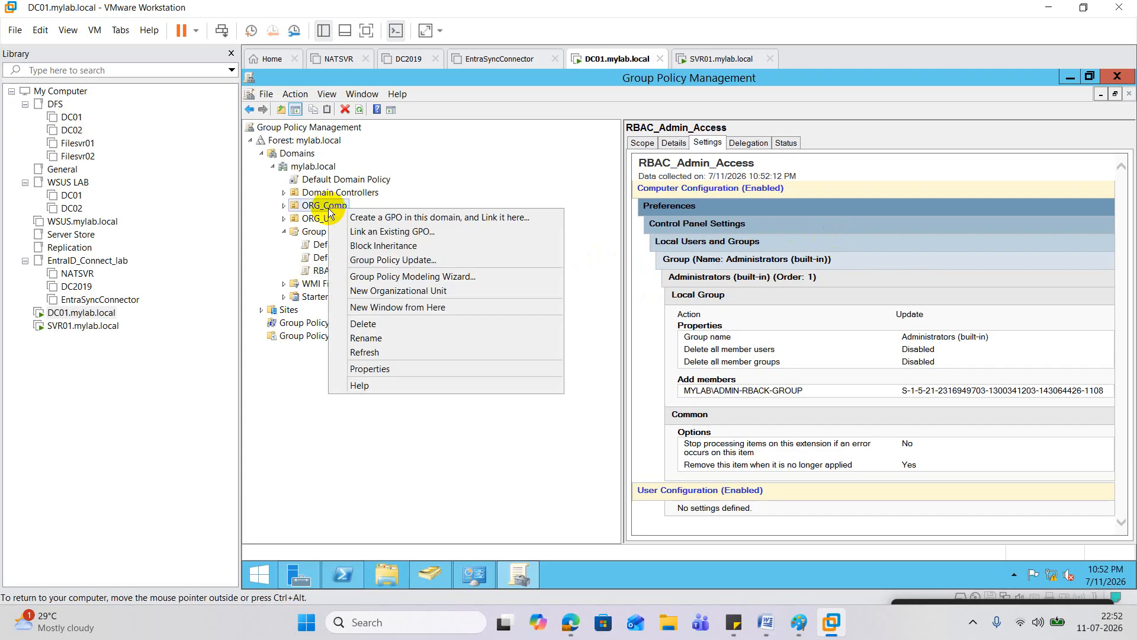
Step: Link the existing RBAC_Admin_Access GPO to ORG_Comp, then bring up Active Directory Users and Computers
click(380, 231)
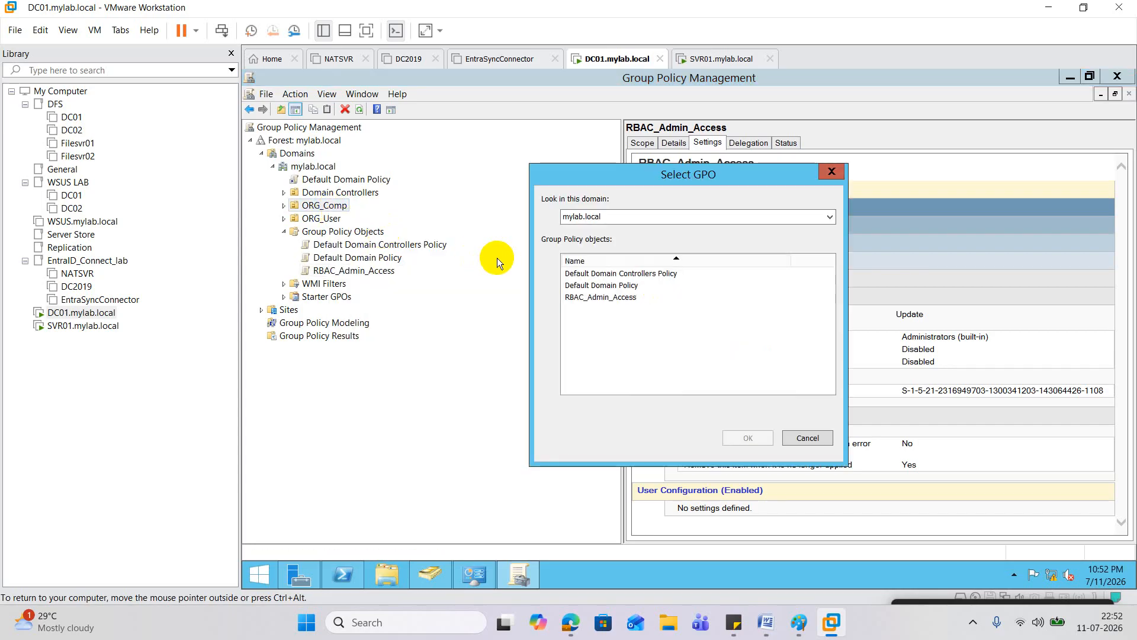
click(614, 299)
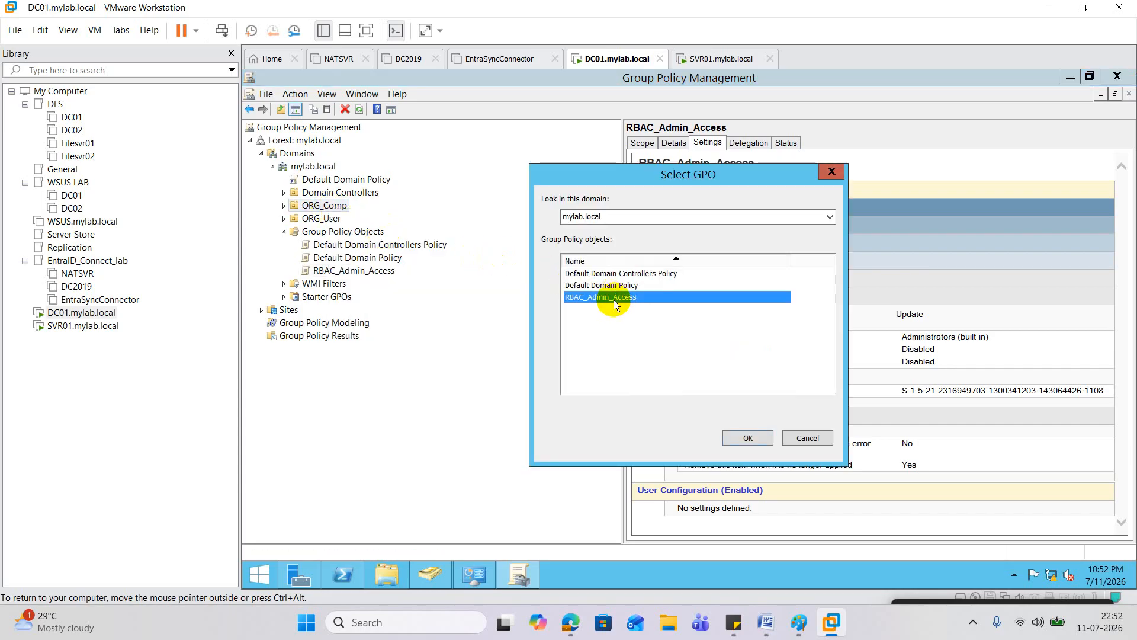
click(749, 437)
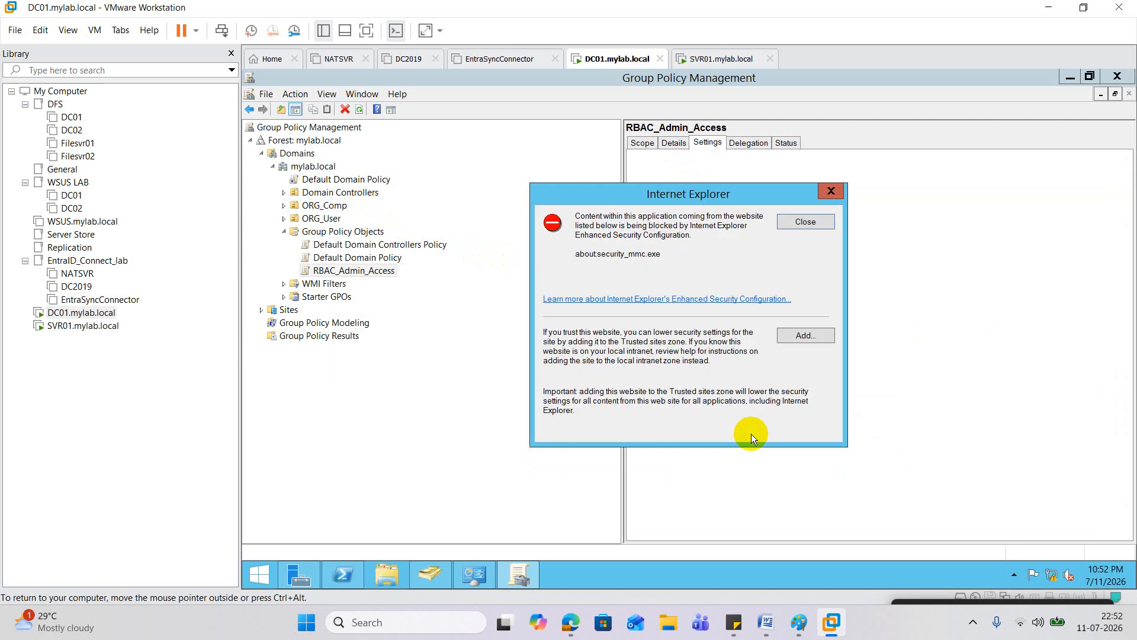
click(806, 223)
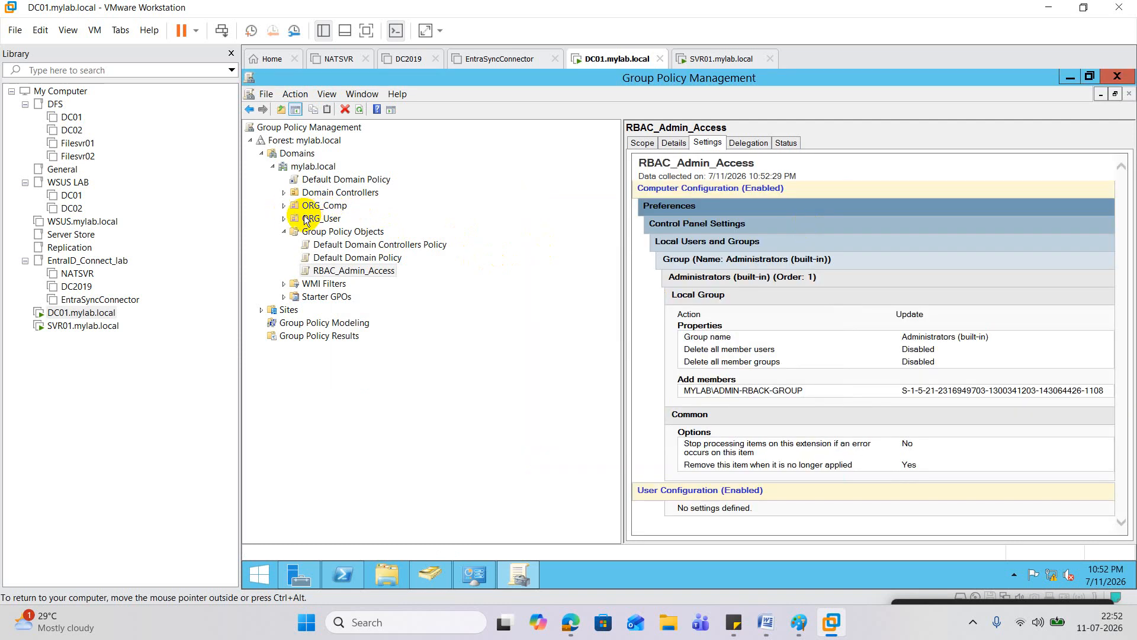
click(283, 205)
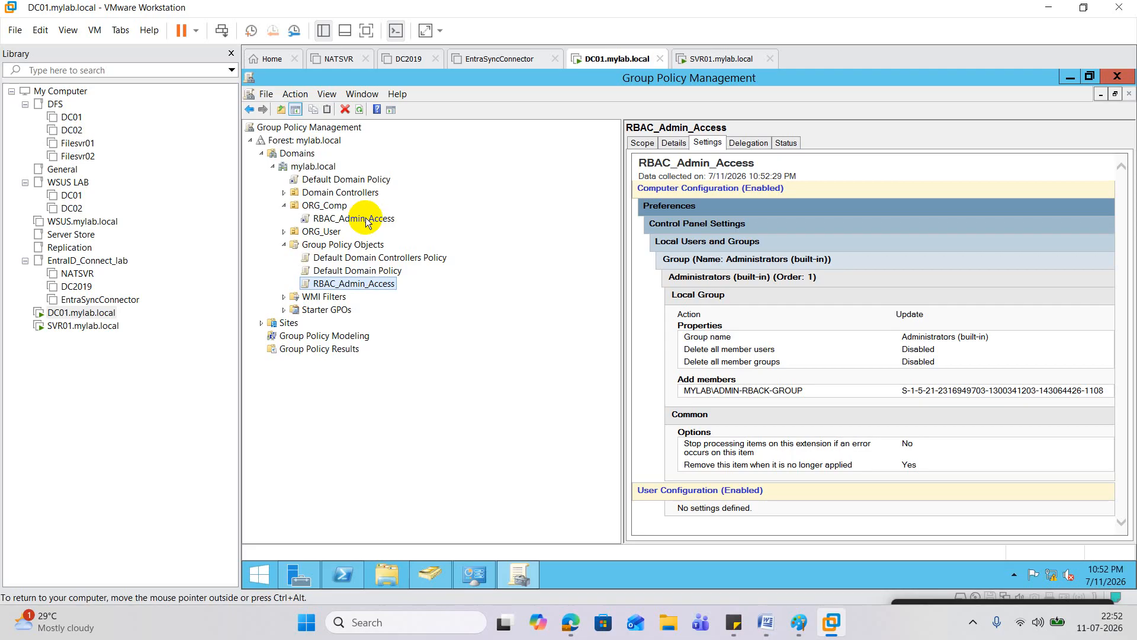
click(81, 312)
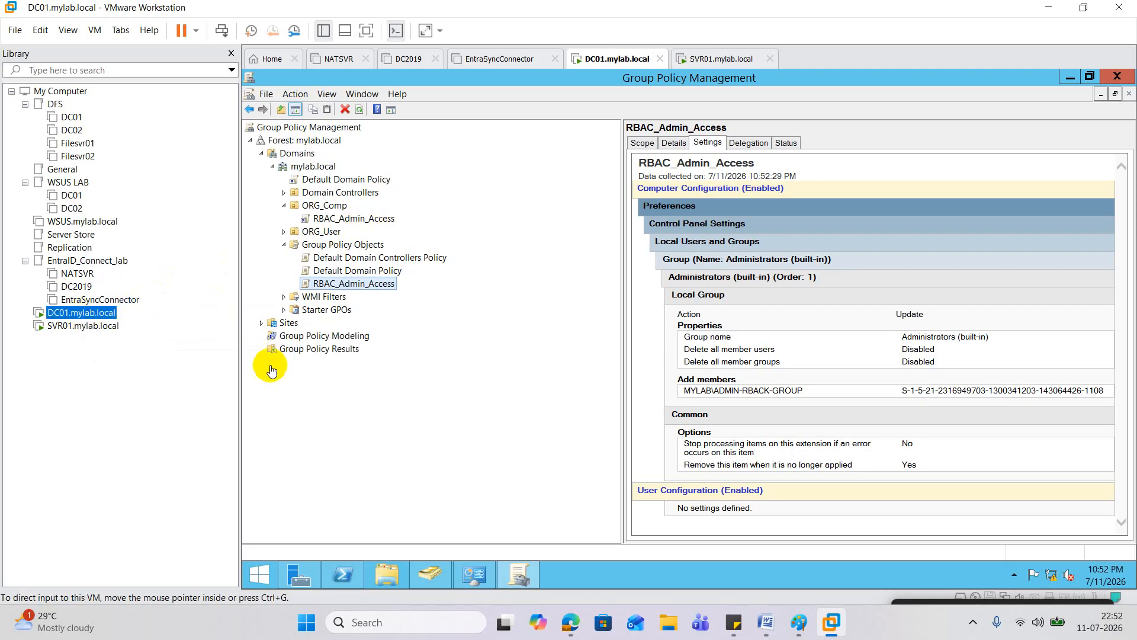
click(429, 571)
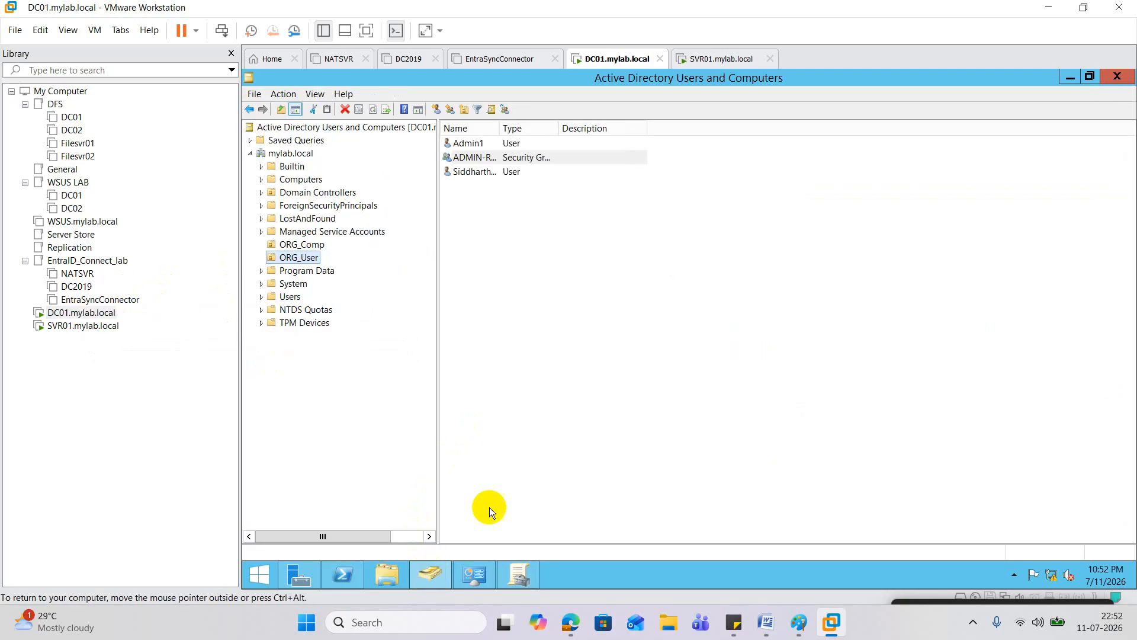
Step: Add Admin1 to ADMIN-RBACK-GROUP's members via Check Names, then switch to the SVR01 VM
double_click(478, 158)
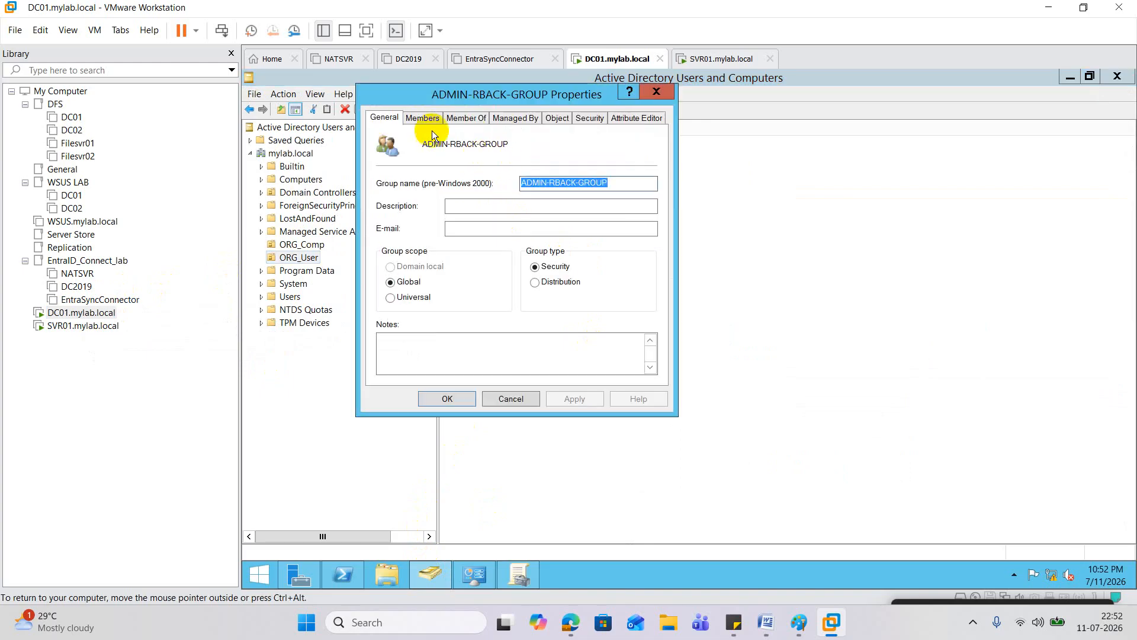
click(422, 118)
click(414, 351)
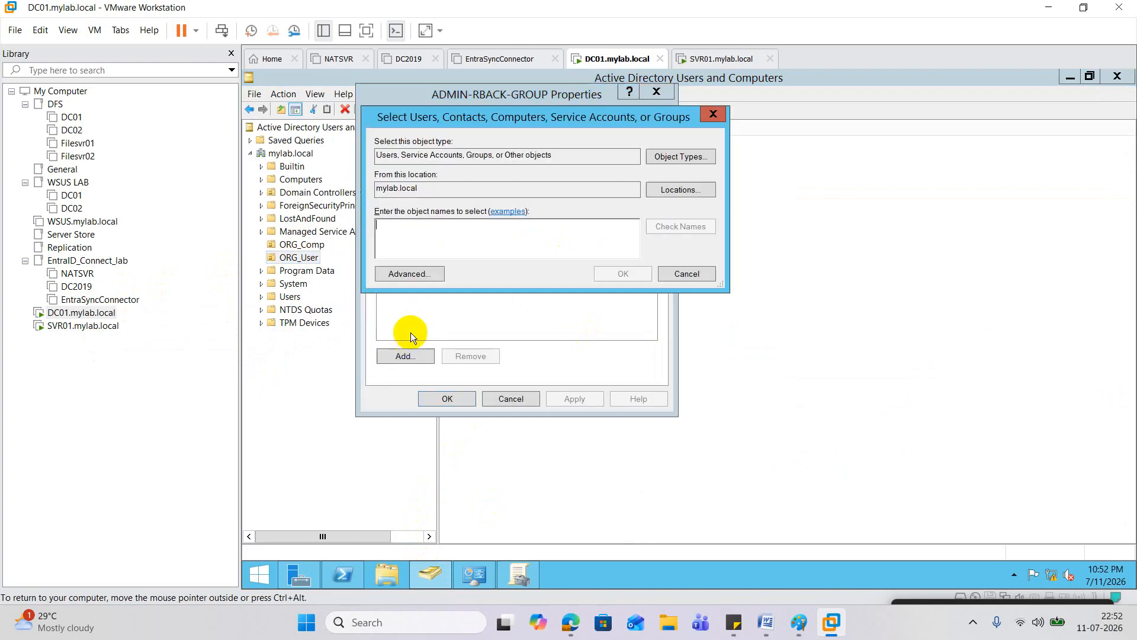
text(Ad)
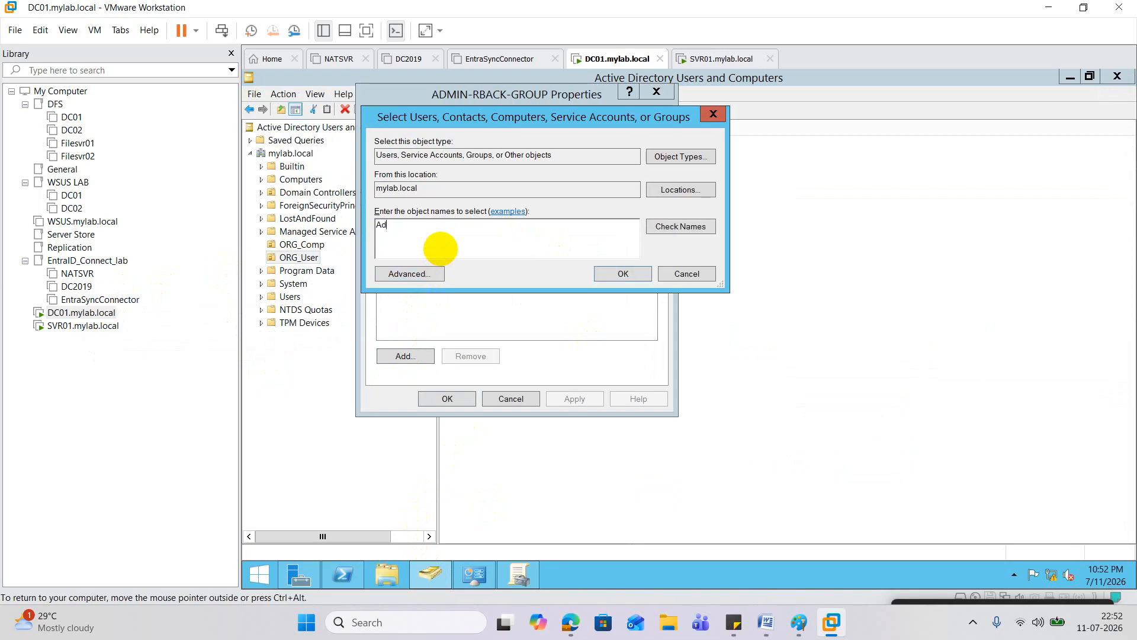
text(min1)
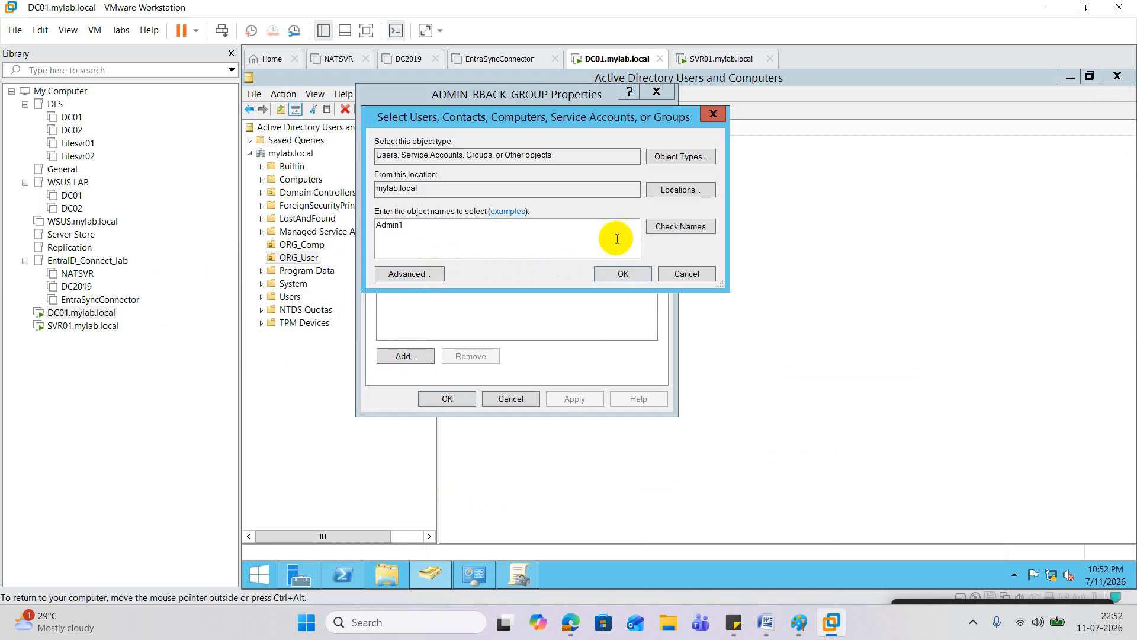
click(681, 227)
click(623, 273)
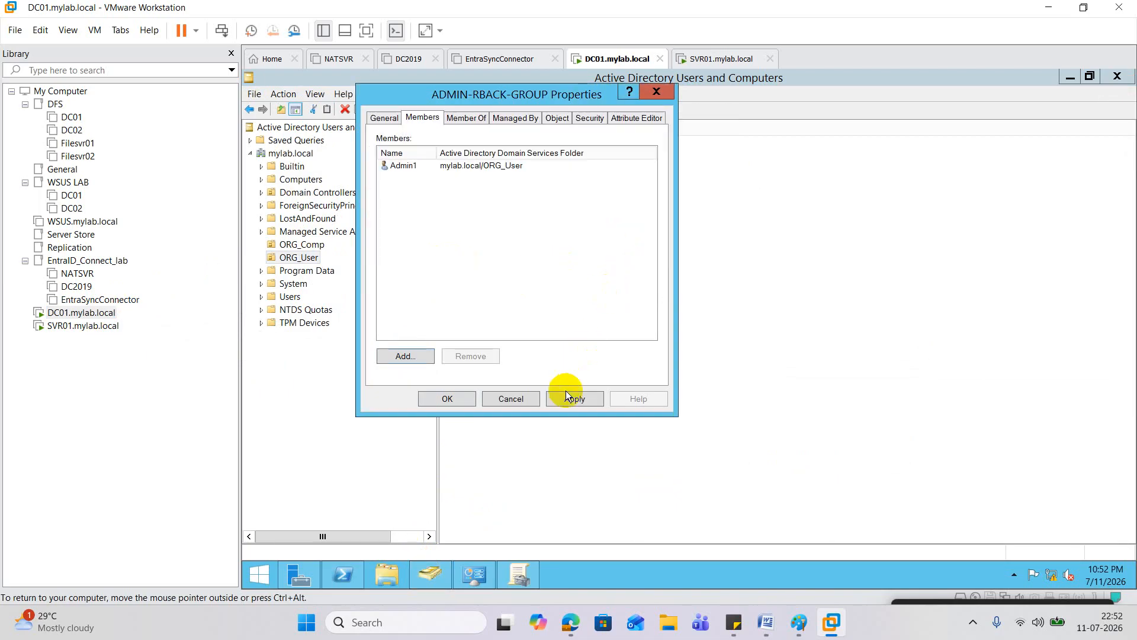
click(456, 400)
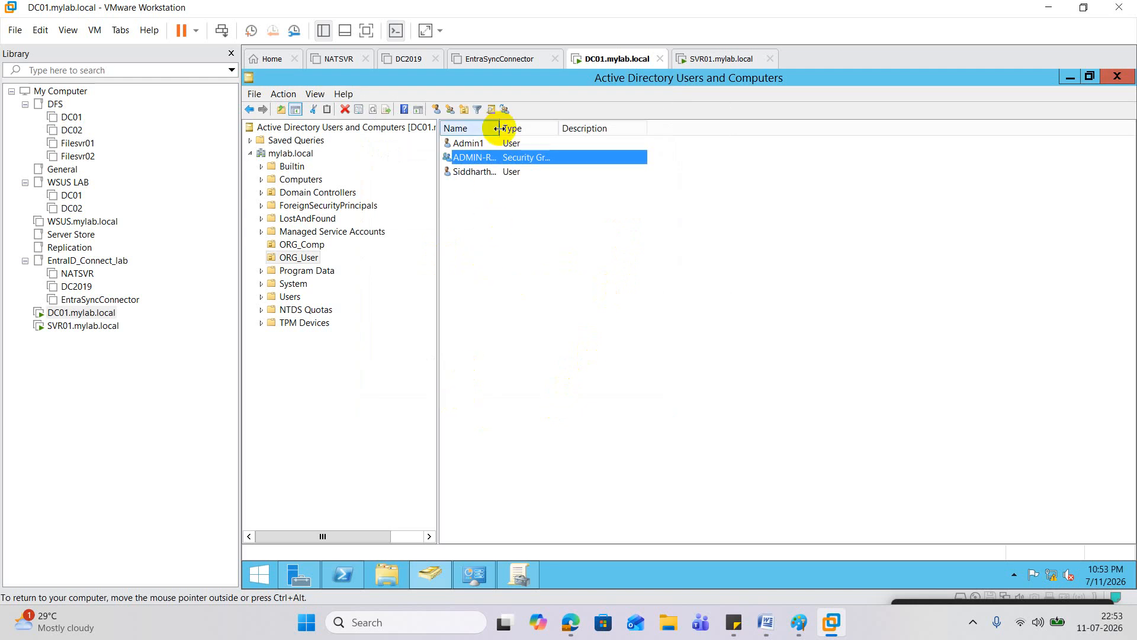
drag(501, 128, 572, 128)
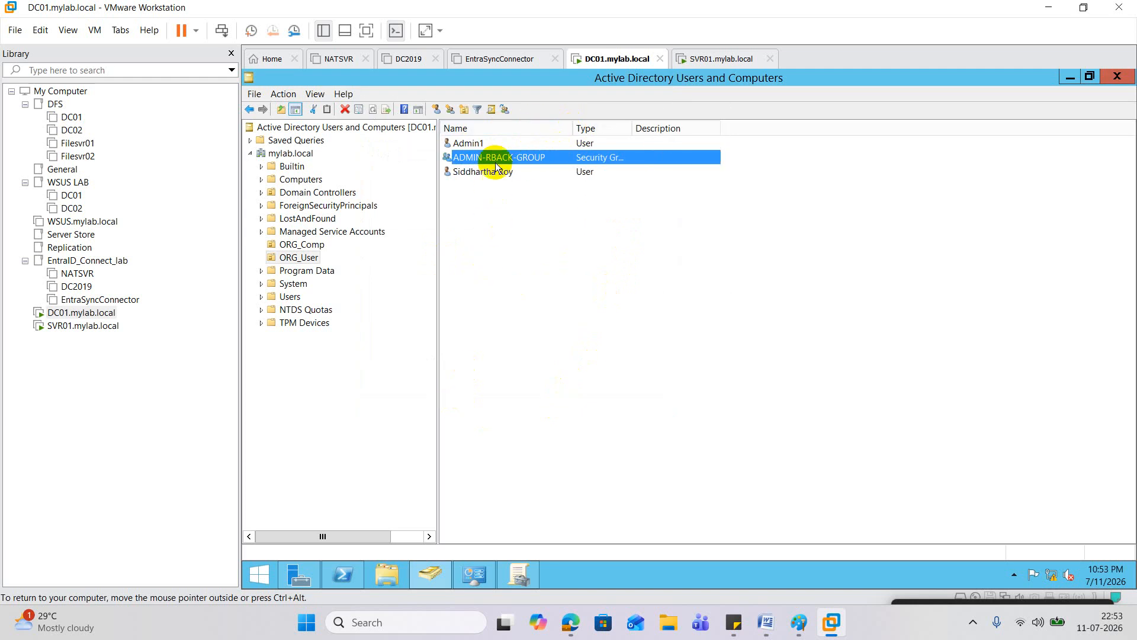
click(83, 325)
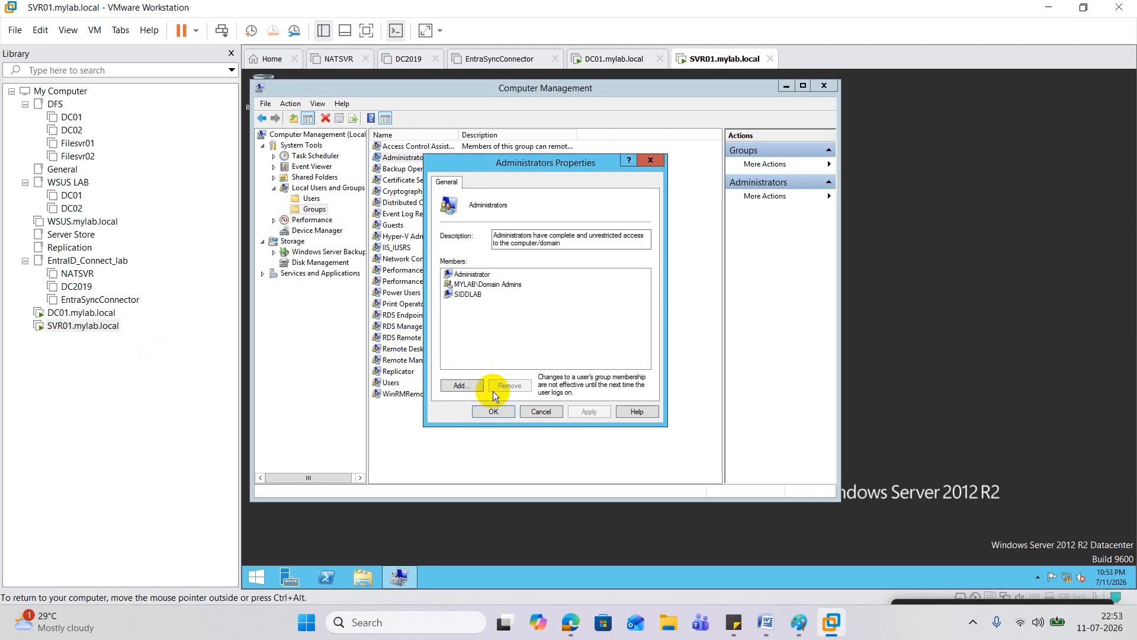
Step: Close the Administrators properties and sign out of SVR01 by running logoff
click(495, 411)
right_click(256, 577)
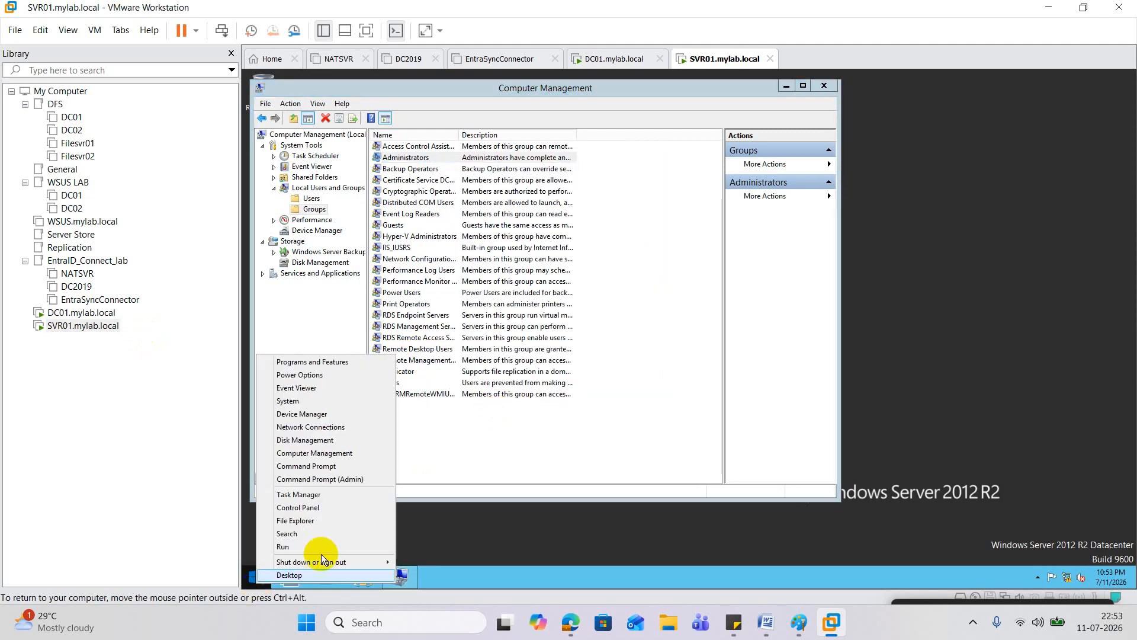
click(322, 552)
text(logoff)
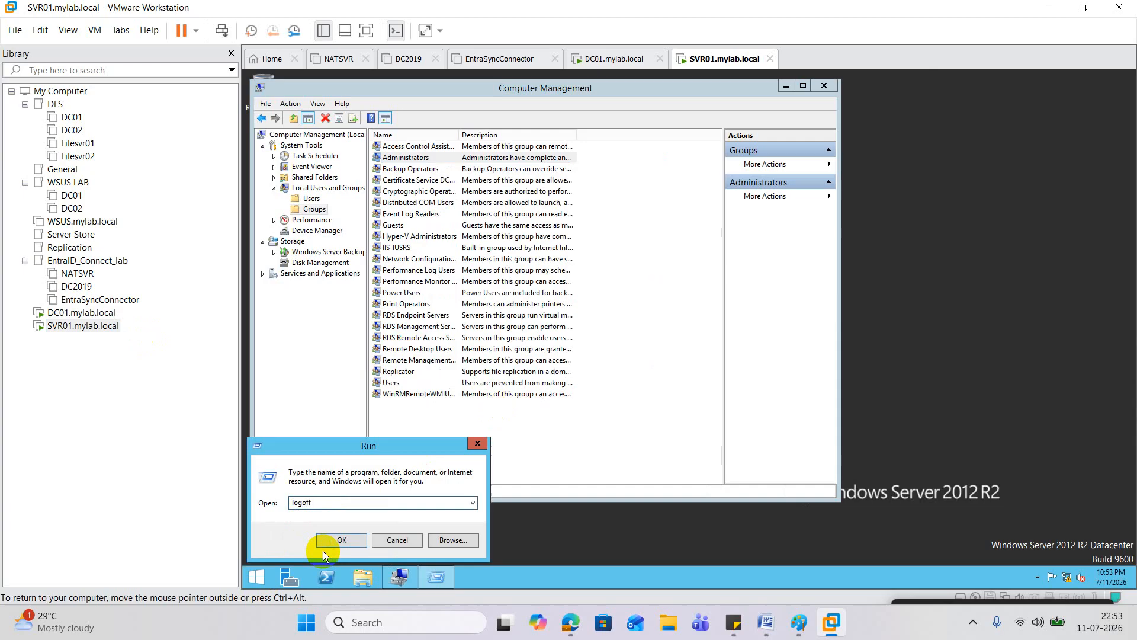
key(Return)
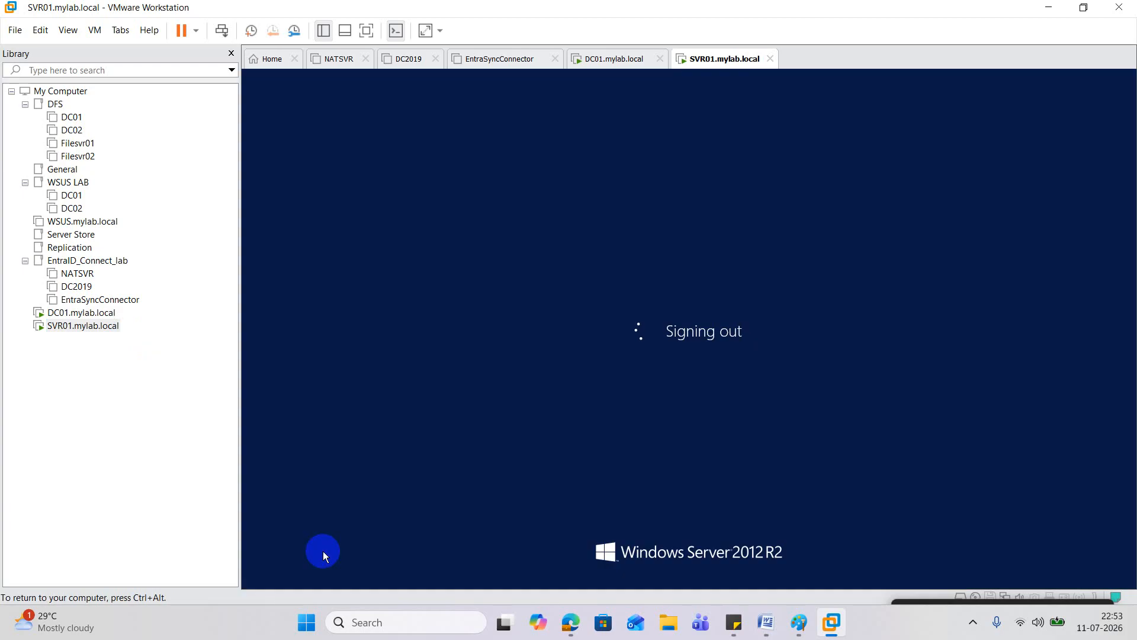
Step: Sign back in to SVR01 as Admin1 with the account password
right_click(112, 326)
click(196, 200)
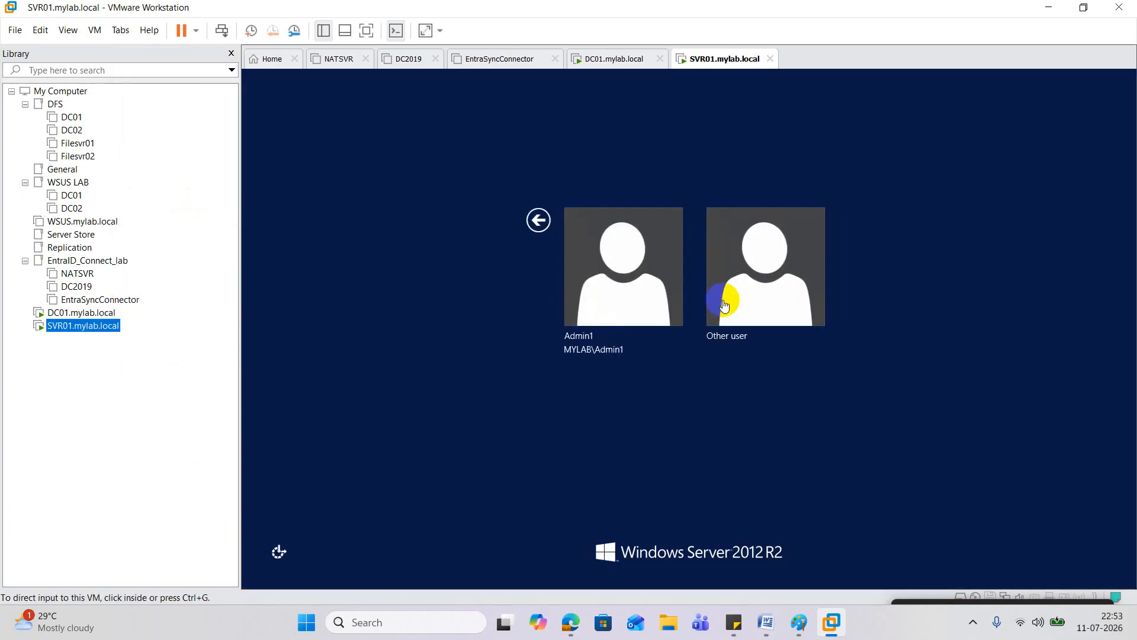
click(614, 280)
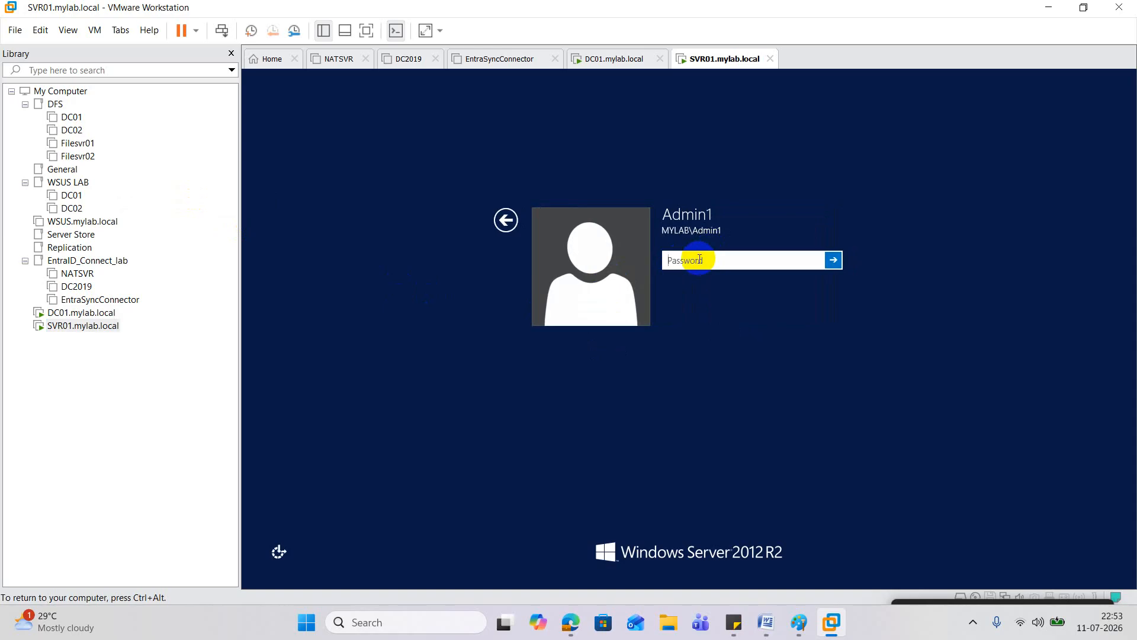
text(************)
key(Return)
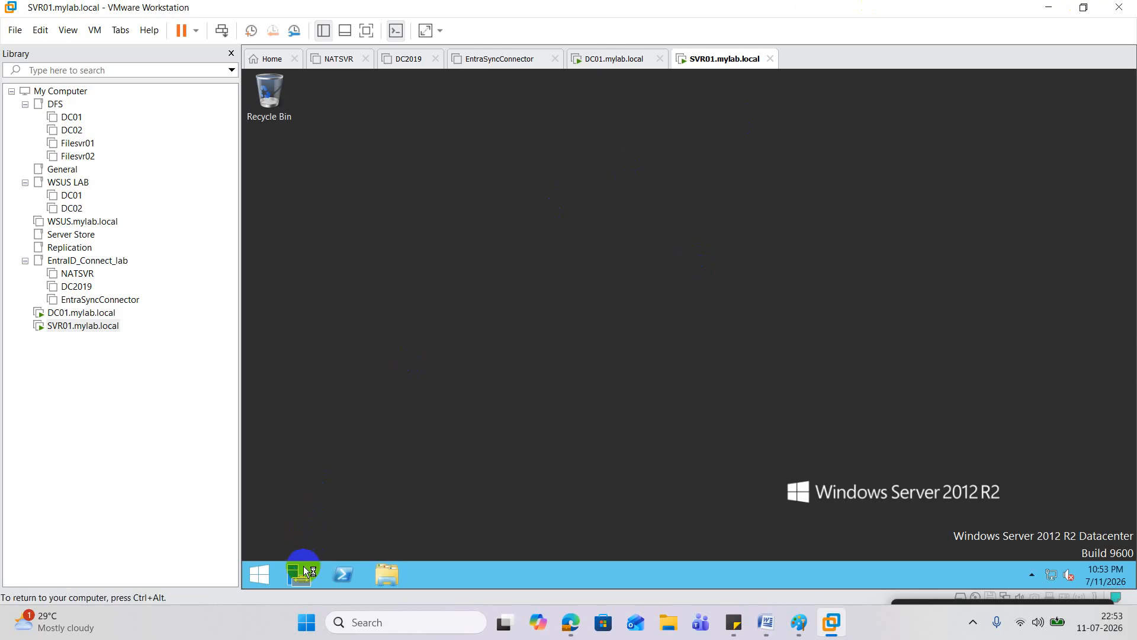
Step: Launch Windows PowerShell as Administrator, approving the UAC prompt, and focus the console
right_click(343, 575)
click(329, 464)
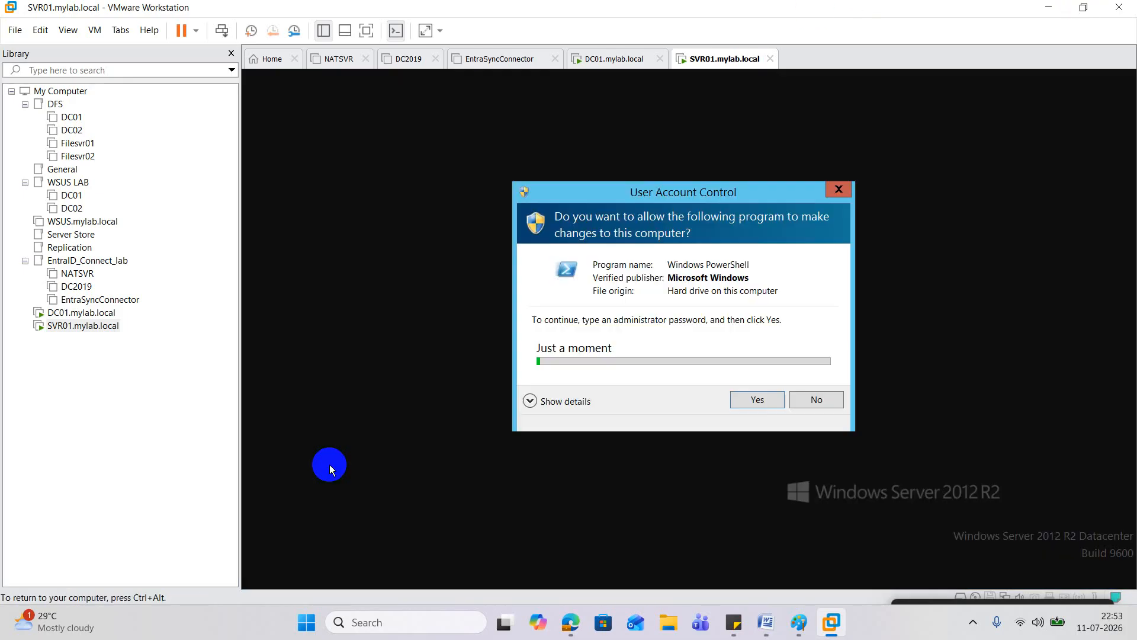
click(761, 445)
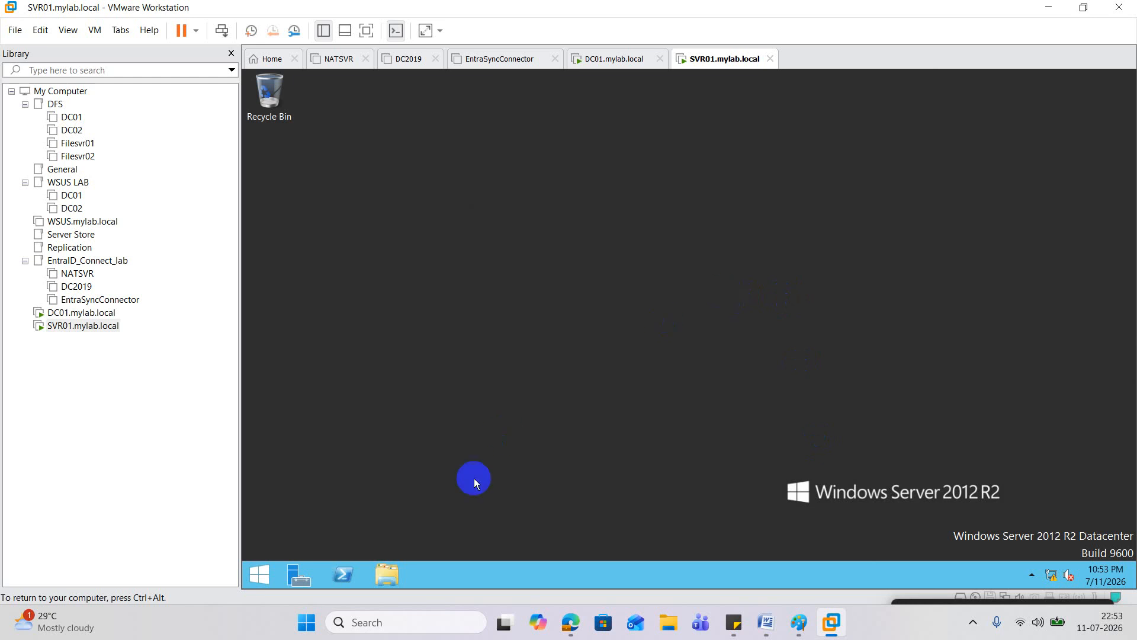
click(354, 569)
click(470, 323)
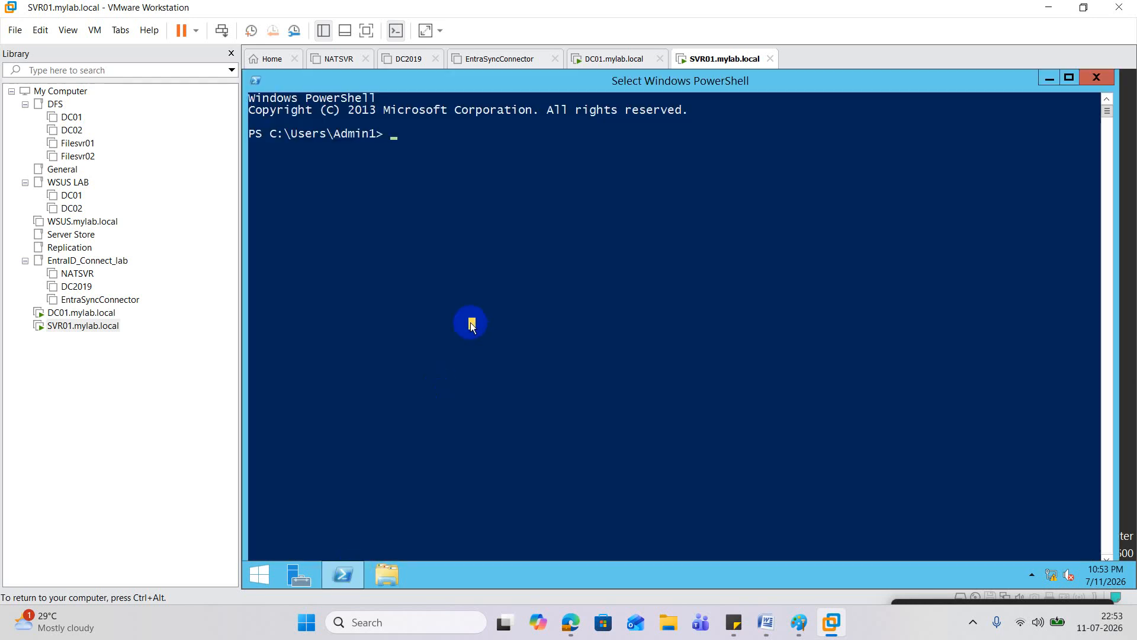
Step: Run gpupdate /force on SVR01 until computer and user policy updates succeed, then bring up Start
text(gpupdat)
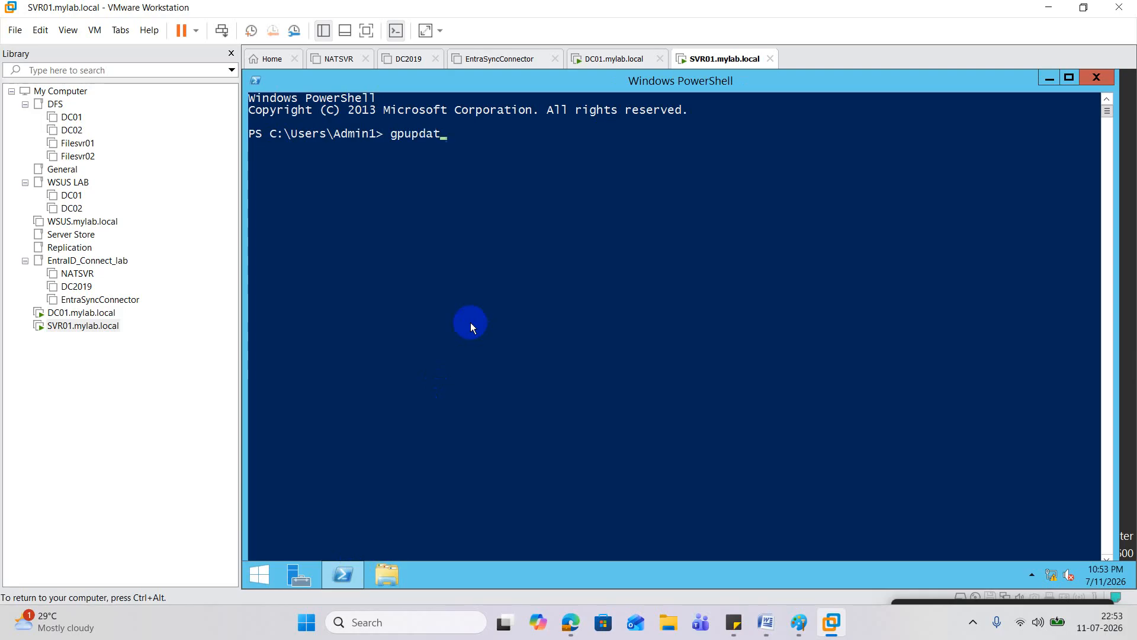
text(e /force)
key(Return)
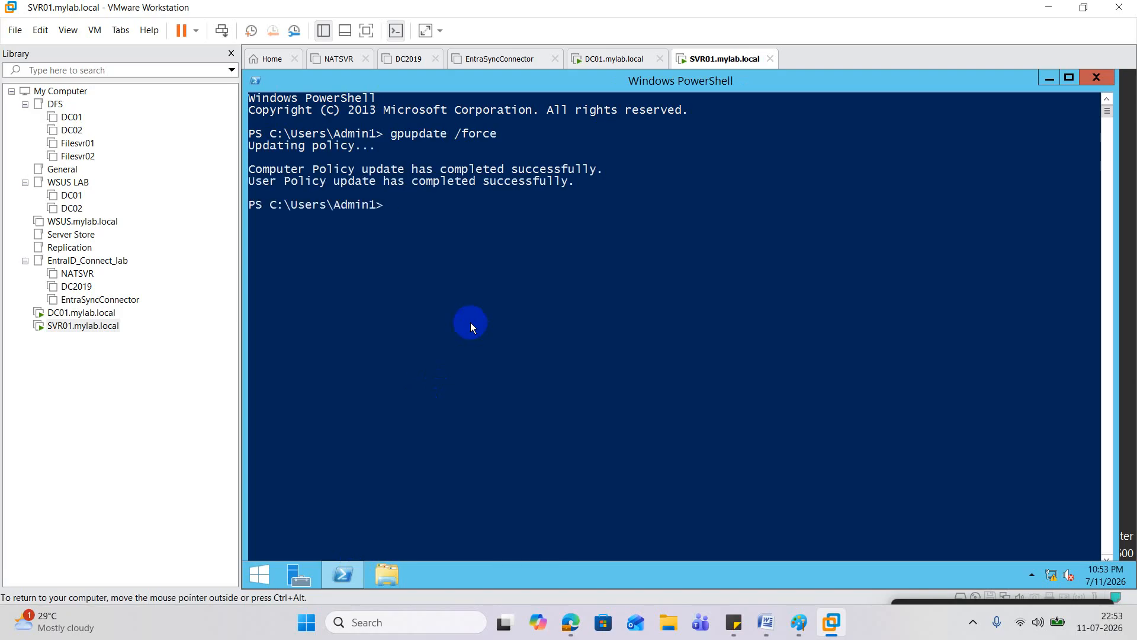
click(268, 561)
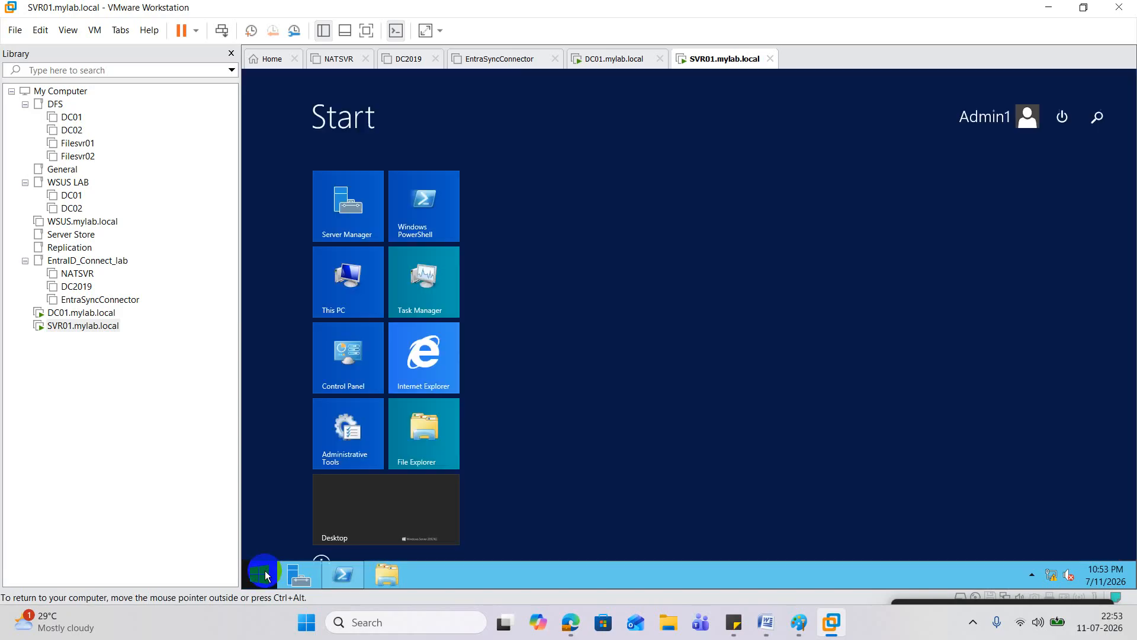
Step: Try repeatedly to reach SVR01's restart options from the VMware toolbar
click(1065, 122)
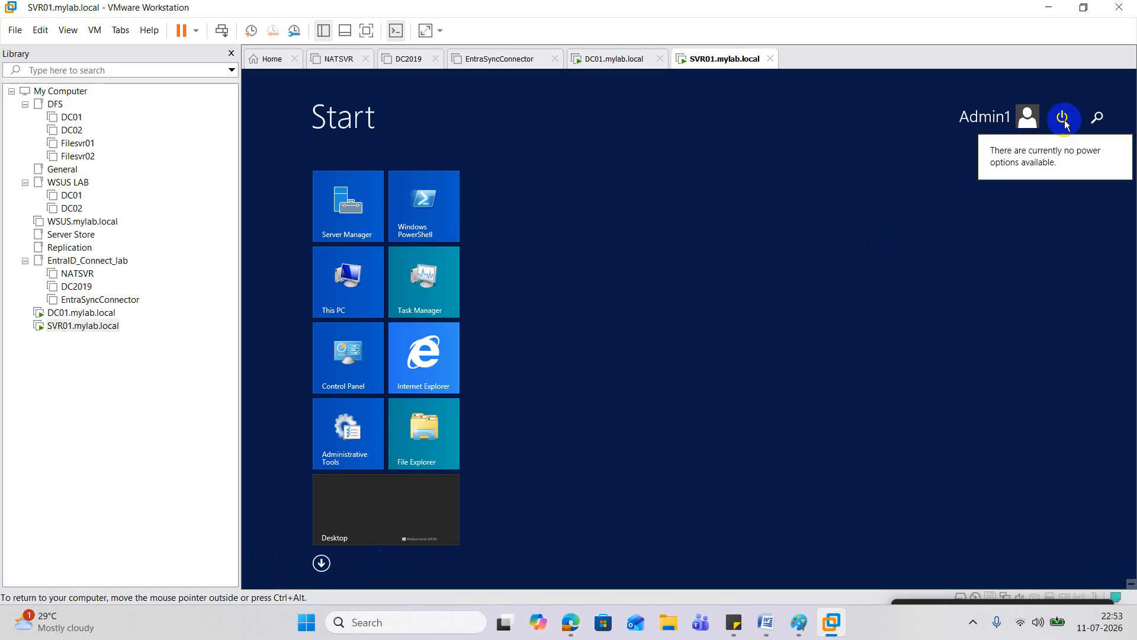
click(1065, 124)
click(1071, 120)
click(1063, 116)
click(1064, 116)
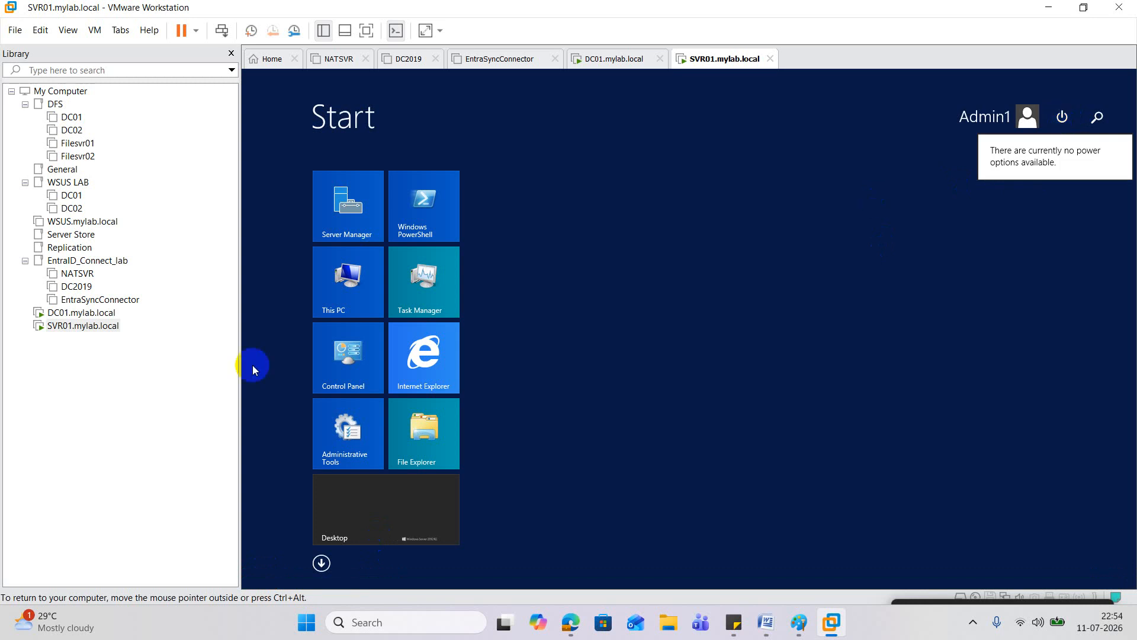
Step: Reset SVR01 via its Library Power menu and confirm, letting it restart to the lock screen
right_click(89, 324)
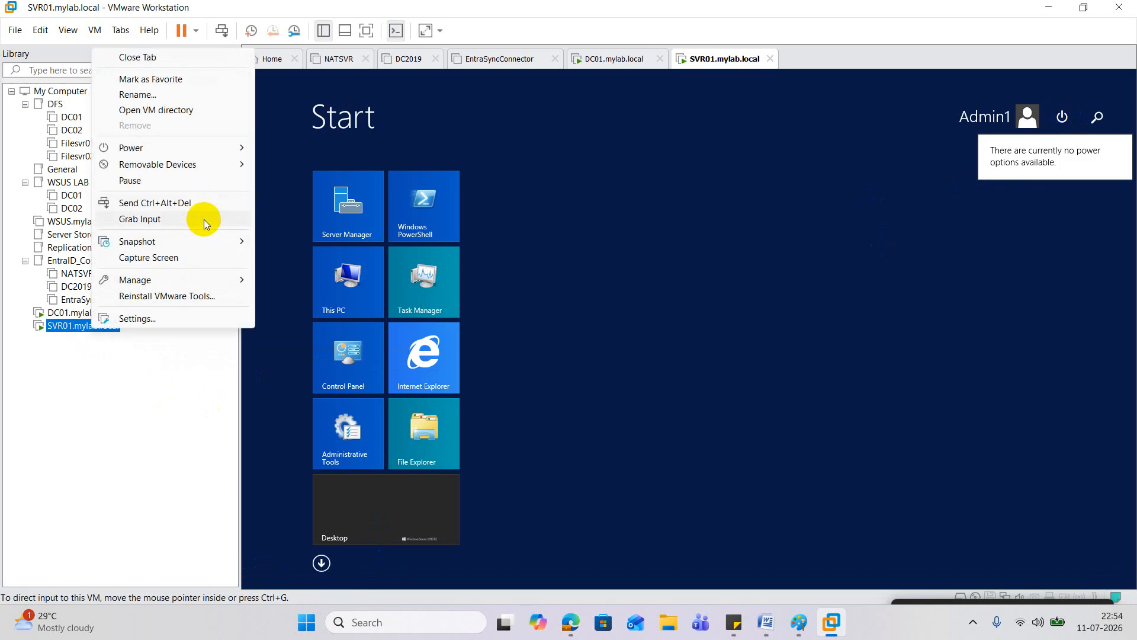
mouse_move(178, 146)
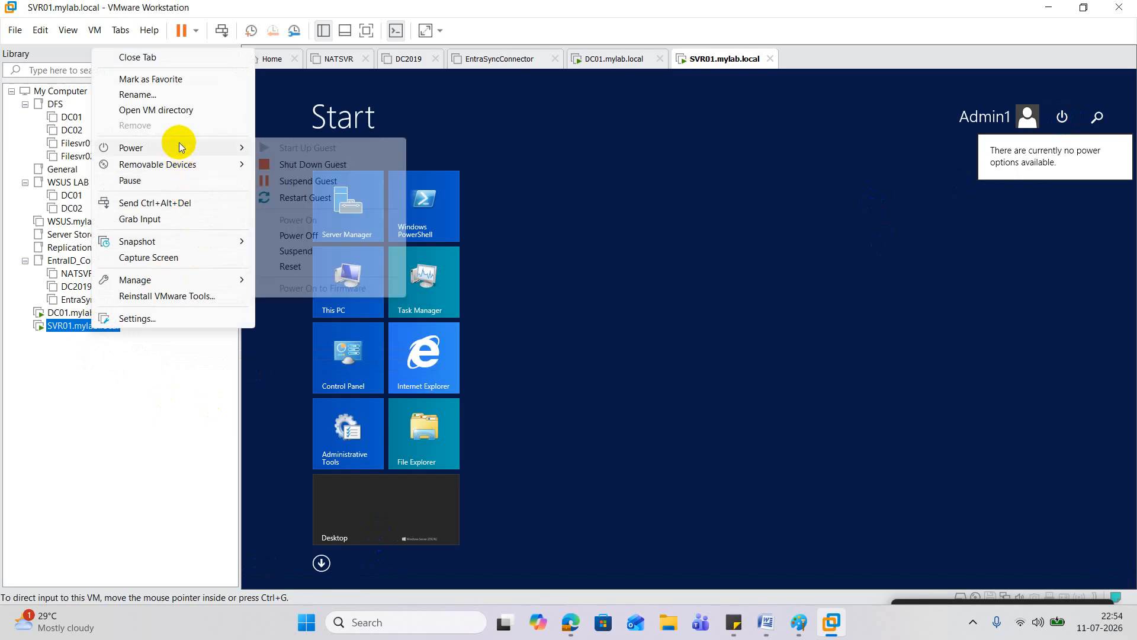
click(304, 271)
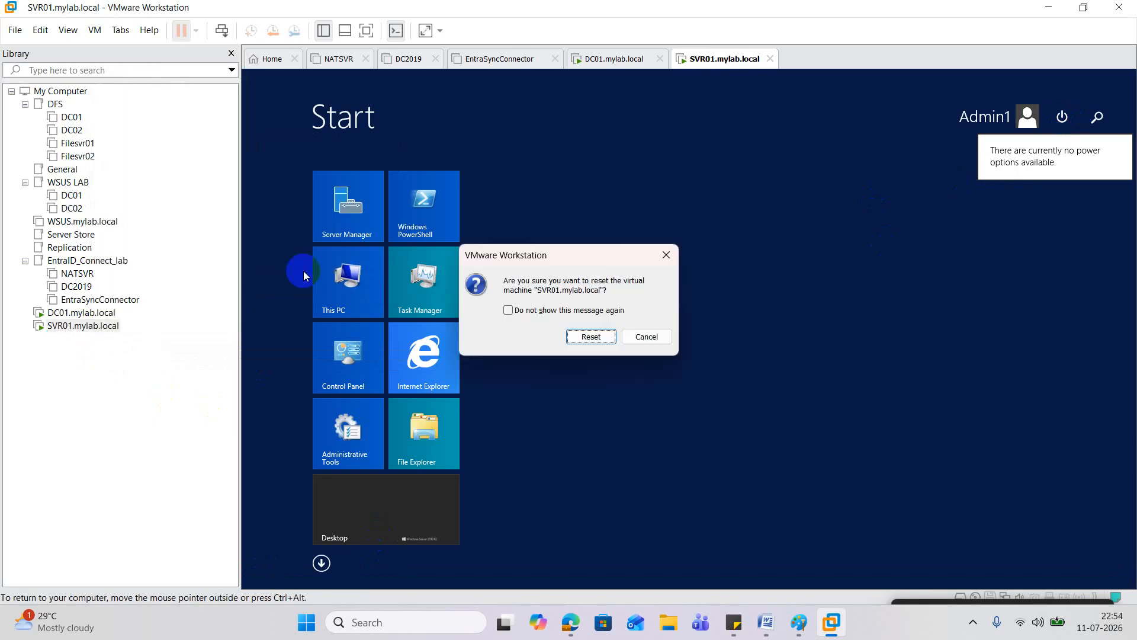
click(591, 338)
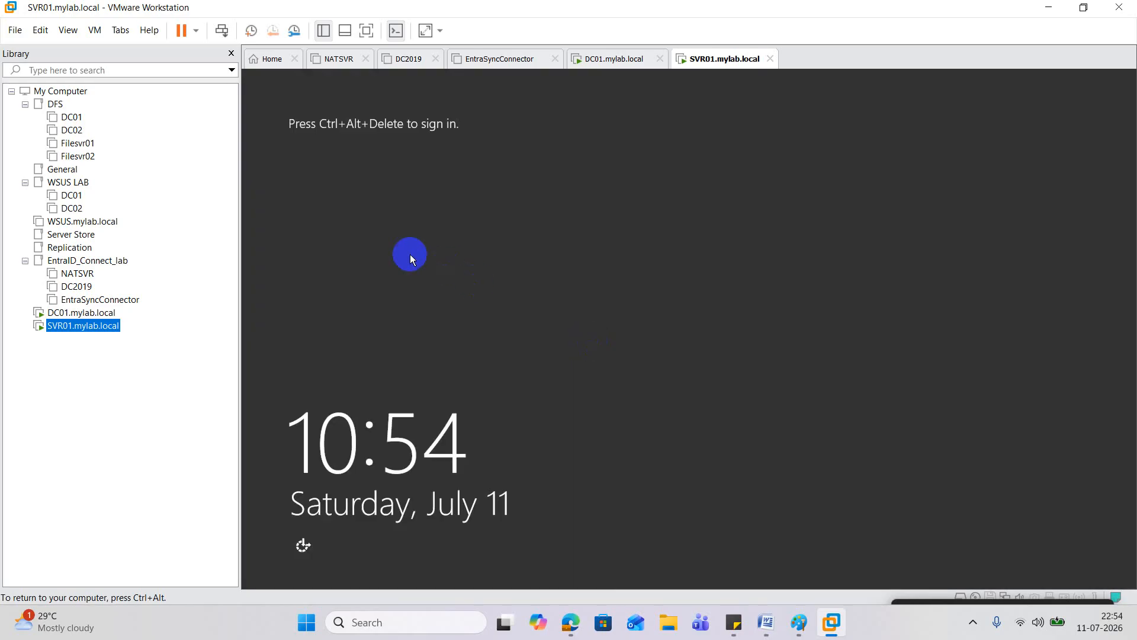
right_click(82, 326)
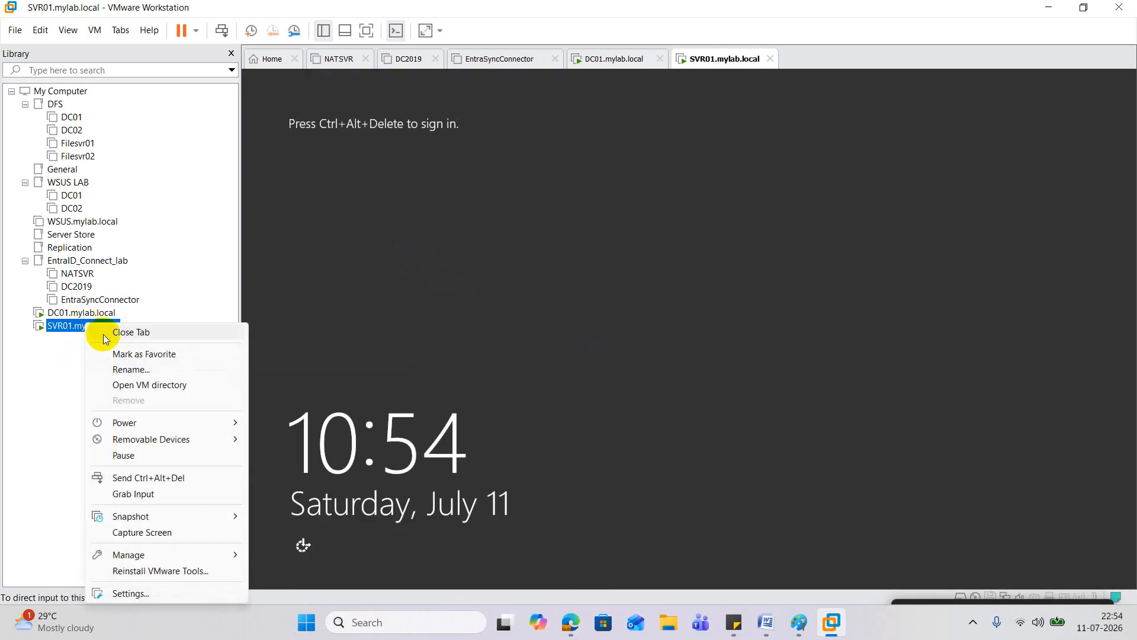
Step: Sign back in to SVR01 with the account password and dismiss the Shutdown Event Tracker
click(163, 476)
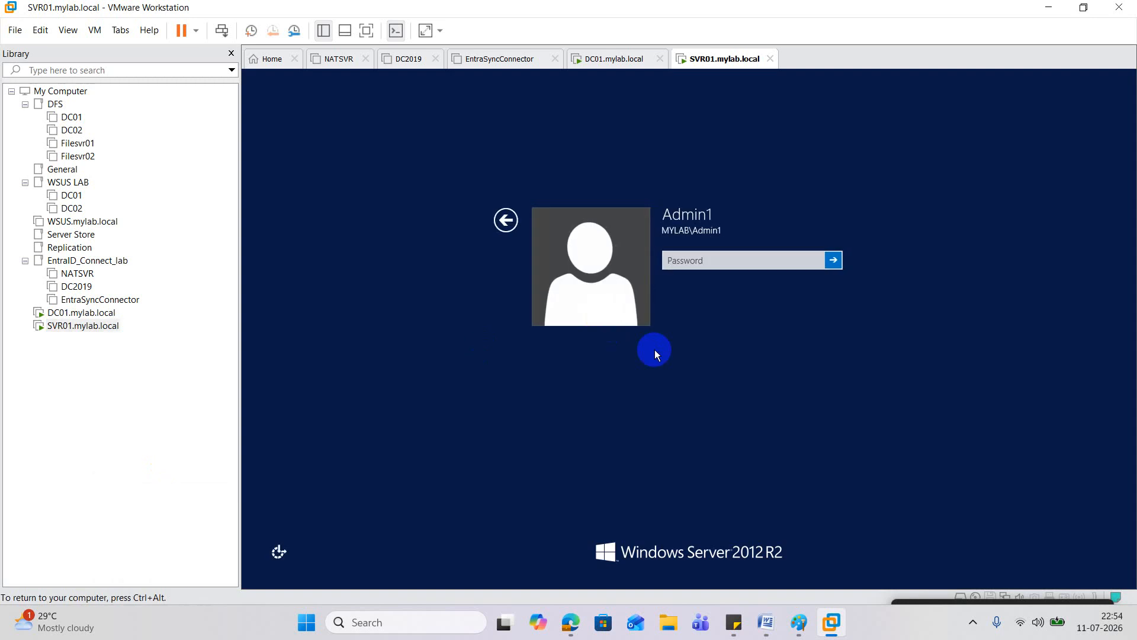
click(691, 260)
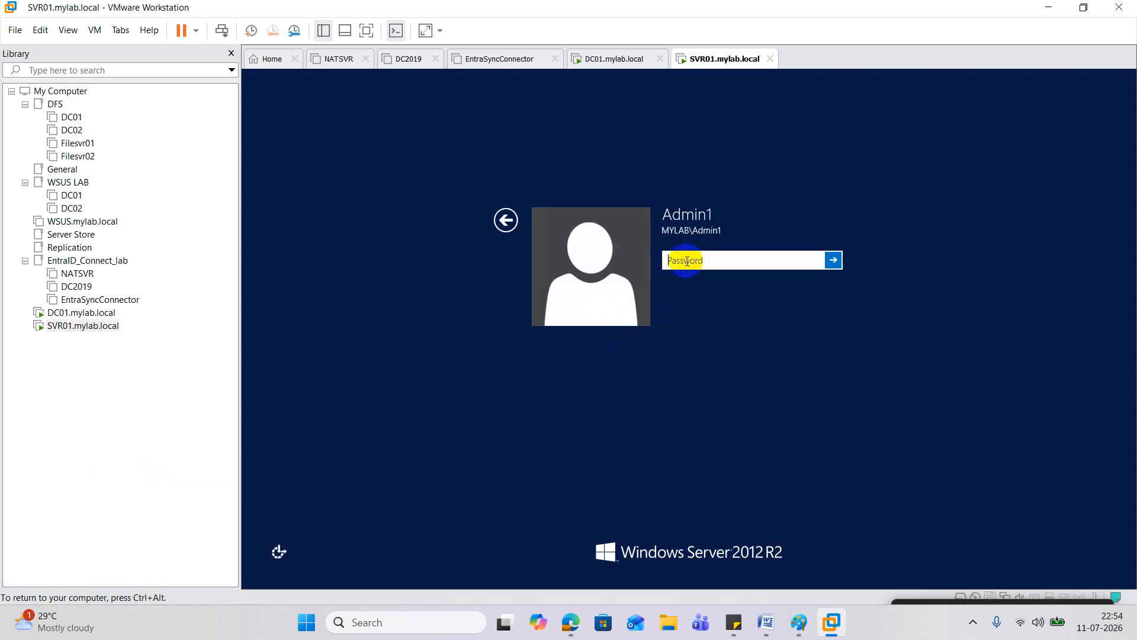
text(************)
key(Return)
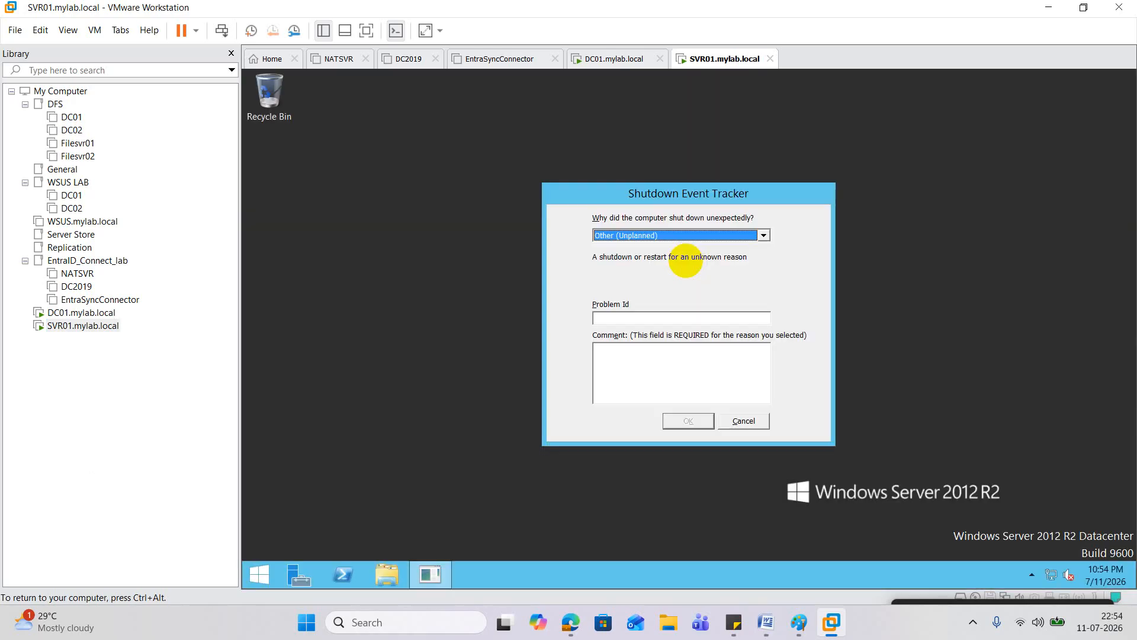
click(759, 419)
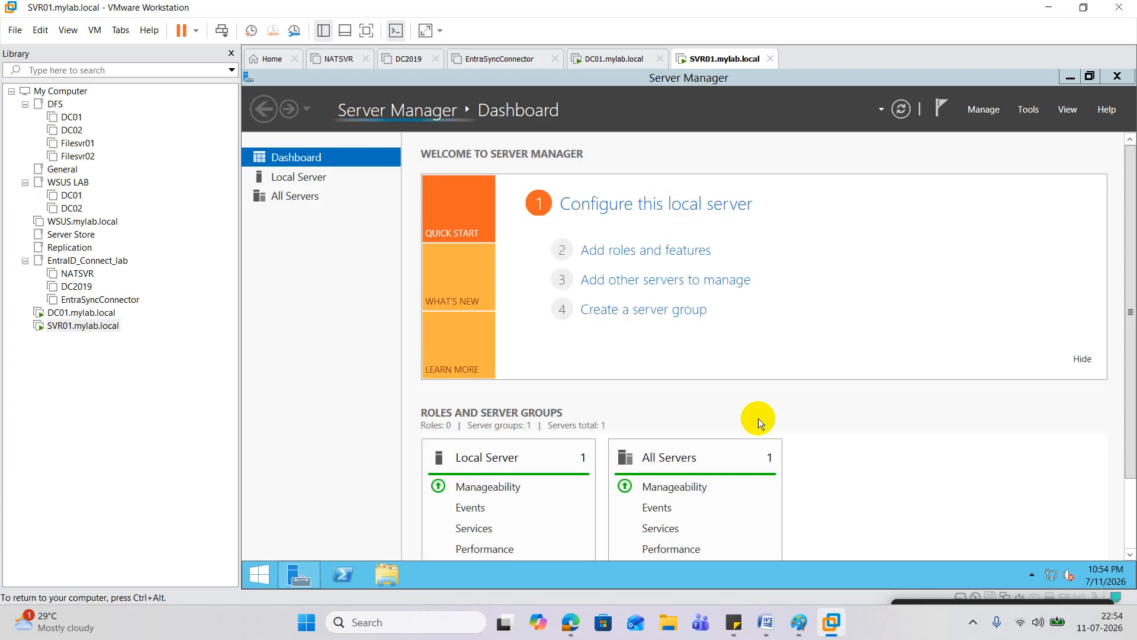
Step: Launch Windows PowerShell as Administrator from the taskbar and approve the elevation prompt
right_click(337, 575)
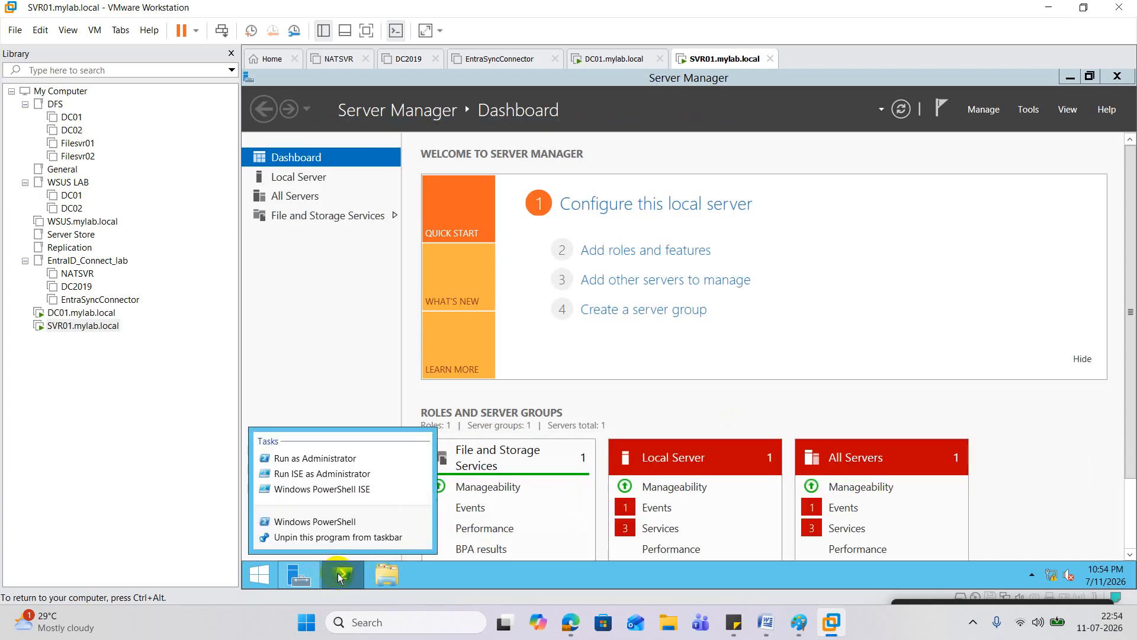
click(347, 464)
click(737, 347)
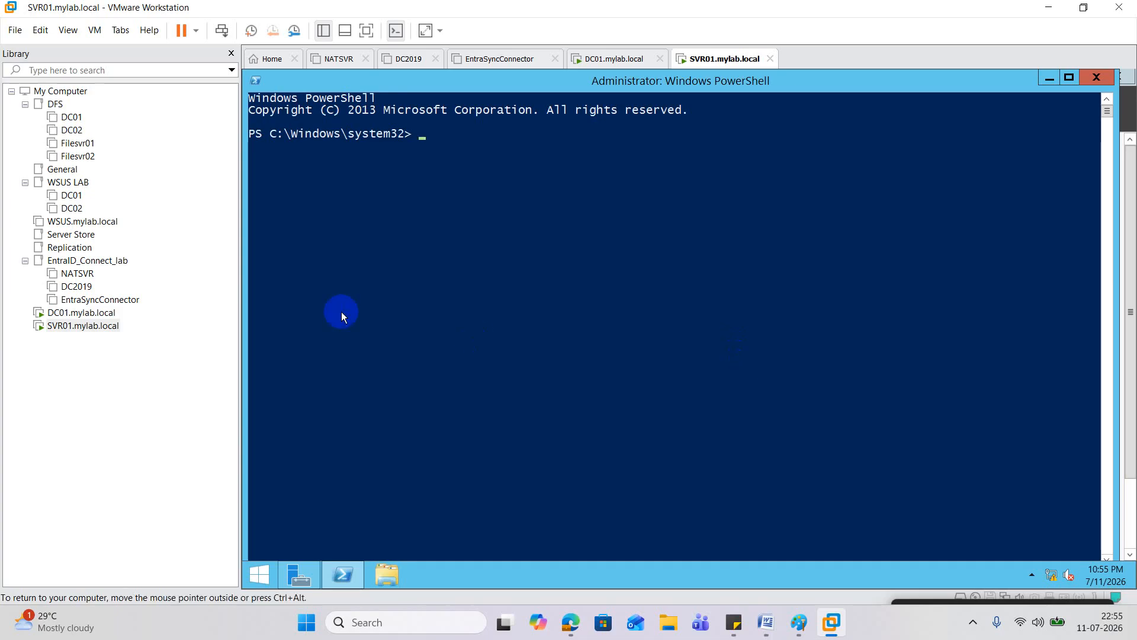
click(82, 314)
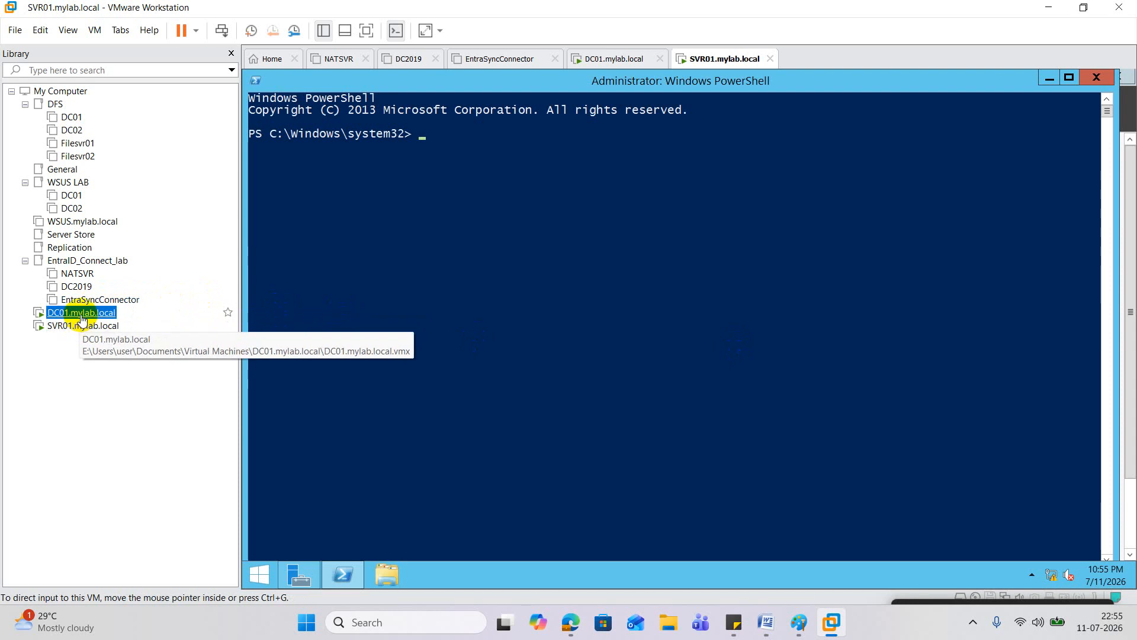
double_click(81, 314)
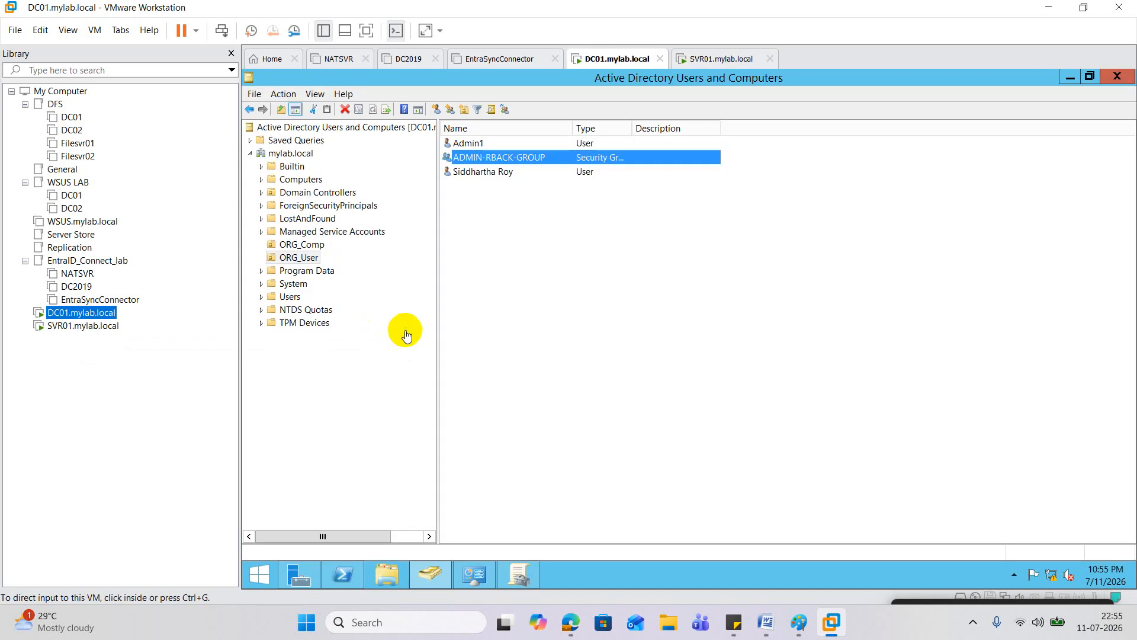
click(300, 245)
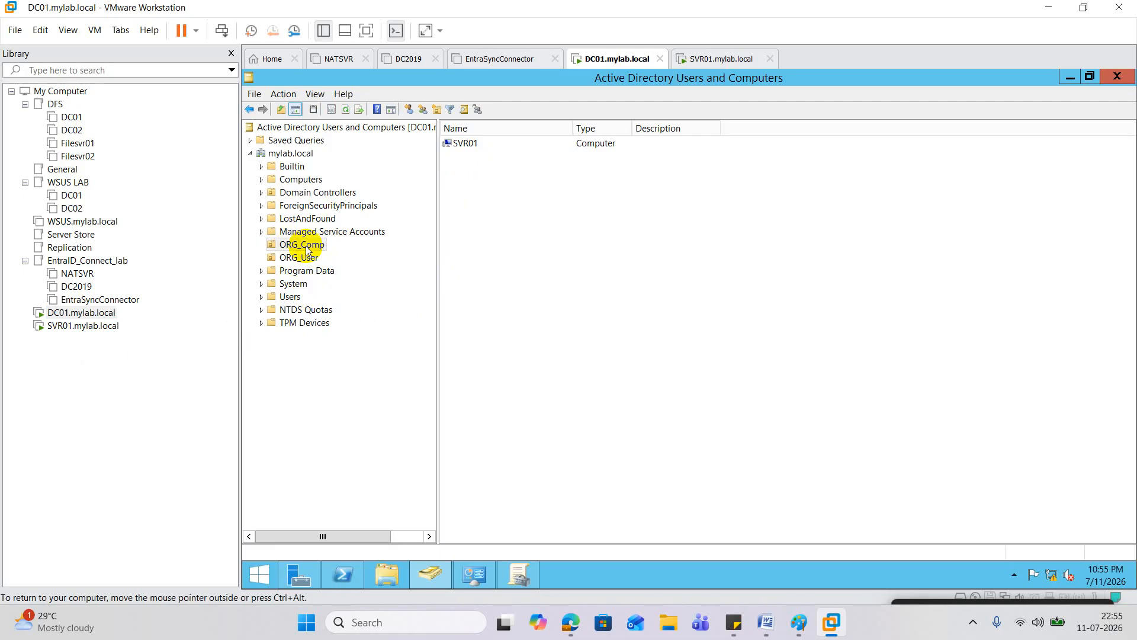
click(83, 326)
click(546, 308)
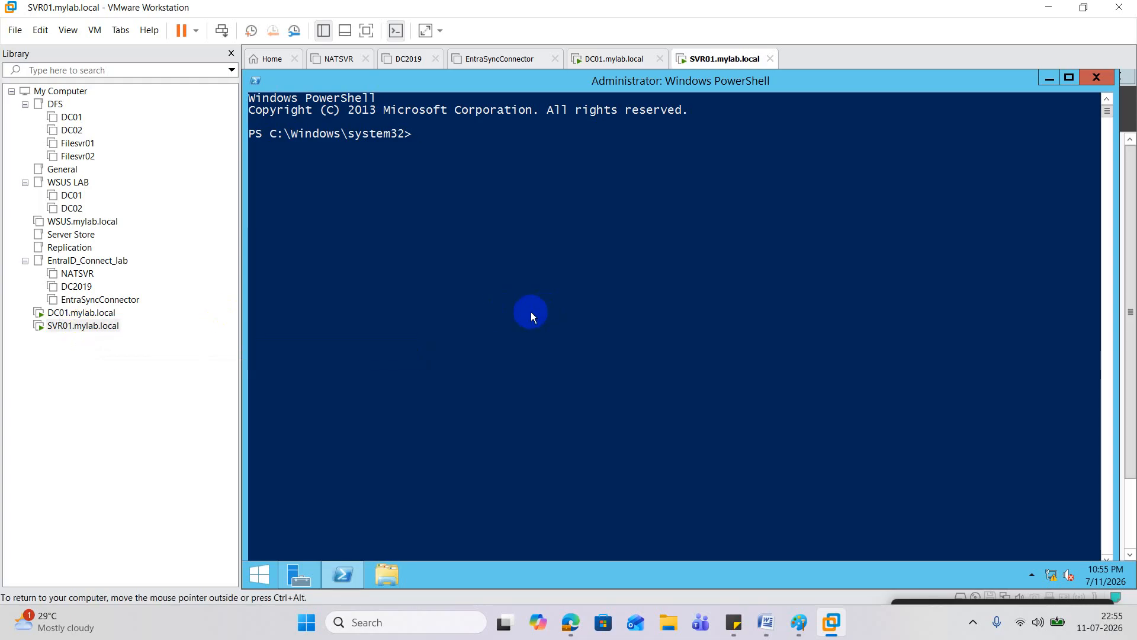
Step: In compmgmt.msc, open the local Administrators group and select its MYLAB\ADMIN-RBACK-GROUP member
text(compmgmt.msc)
key(Return)
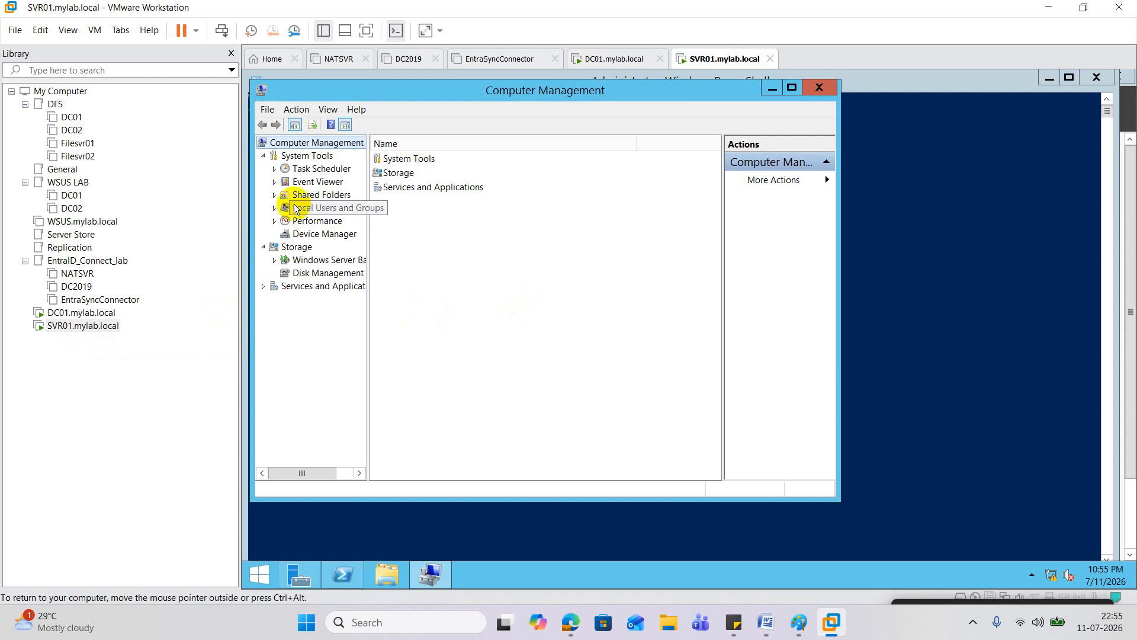
click(275, 207)
click(315, 234)
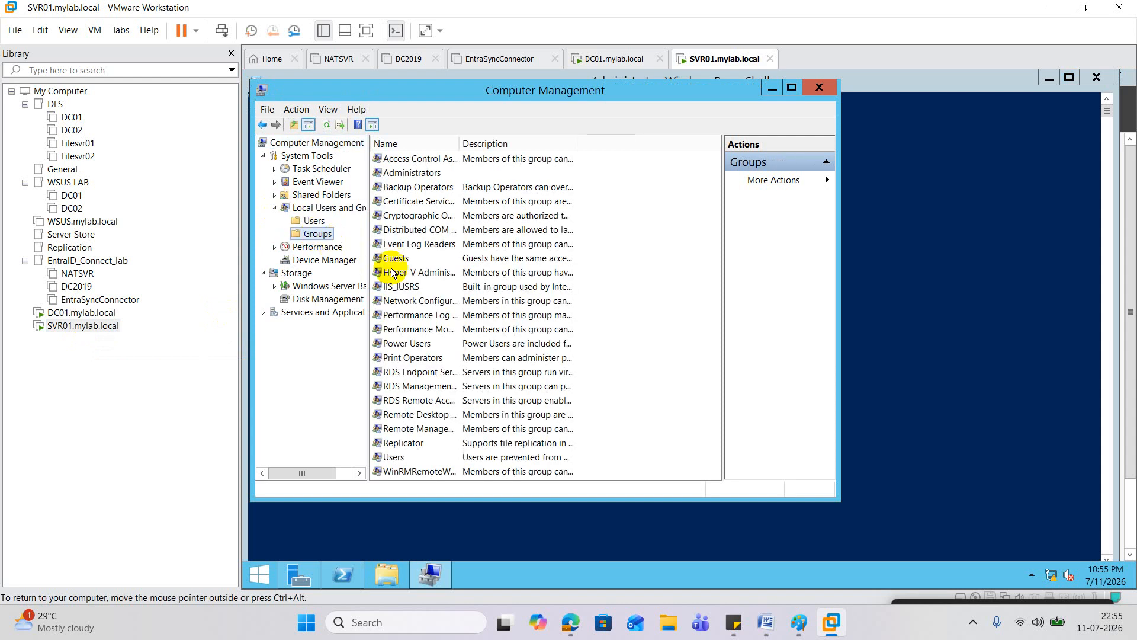
double_click(414, 172)
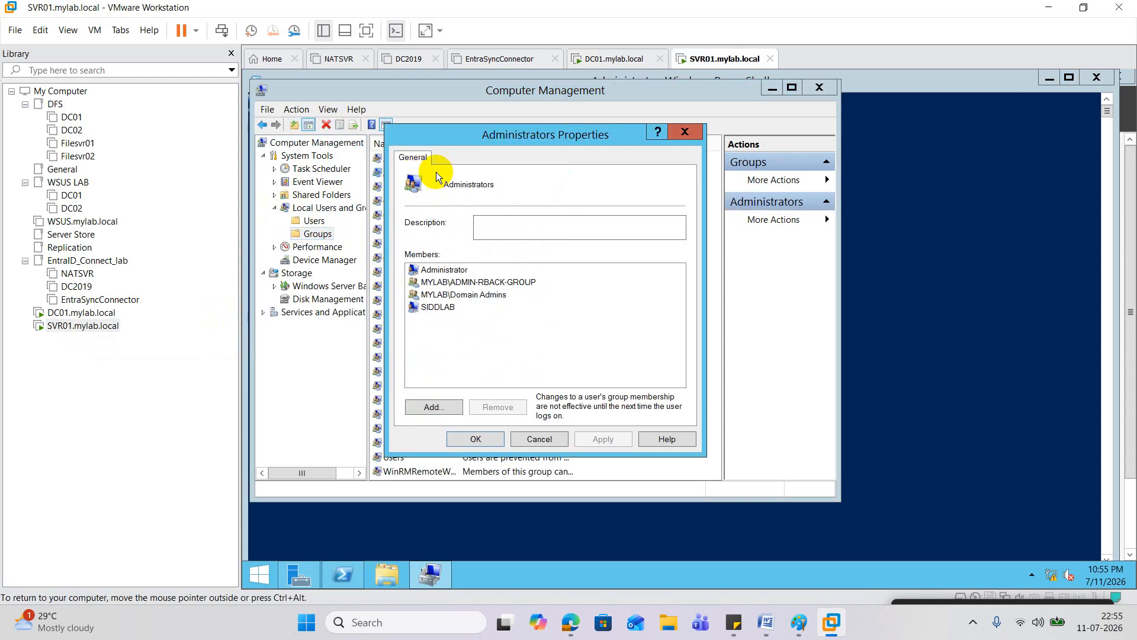
click(476, 282)
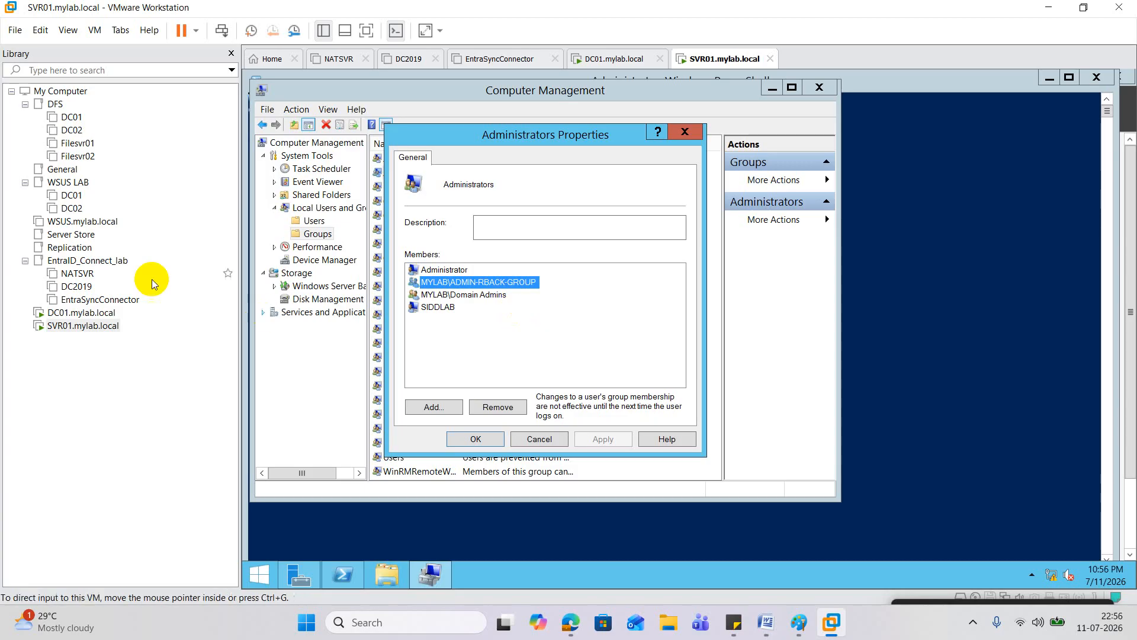
Step: Switch to DC01 to view the ORG_User users, then bring the Google Meet call forward
click(80, 312)
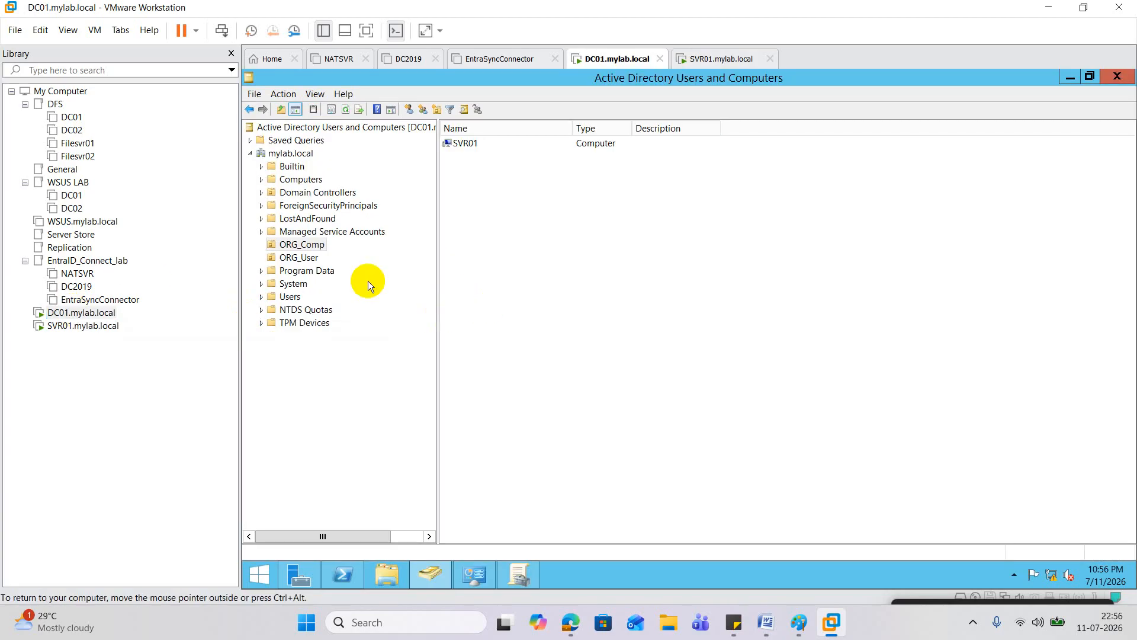
click(305, 260)
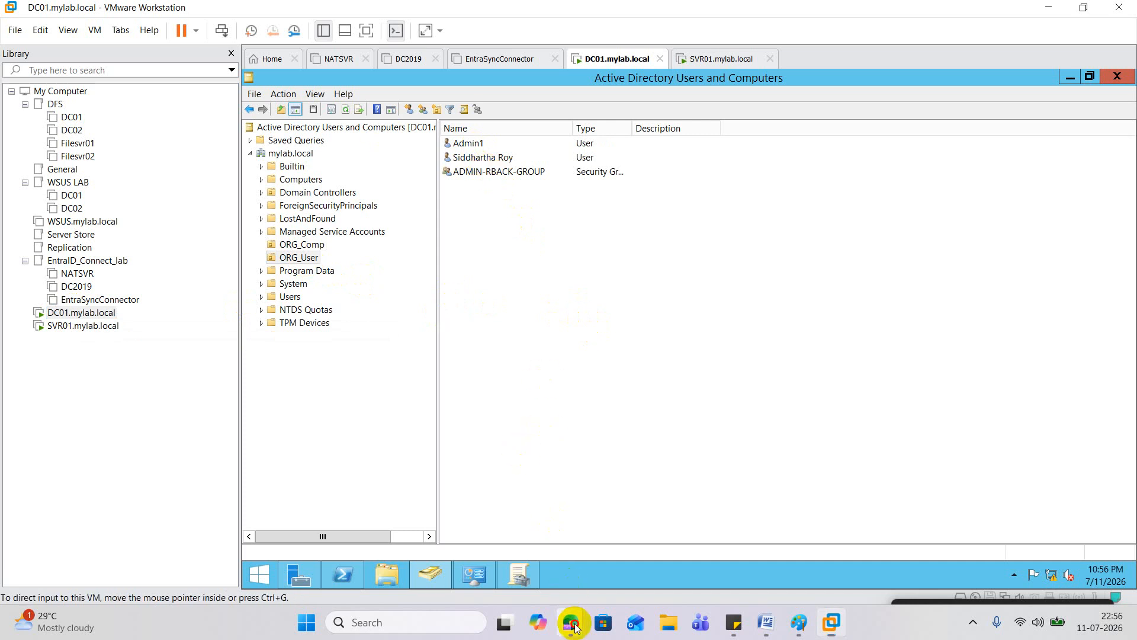
mouse_move(570, 620)
click(451, 558)
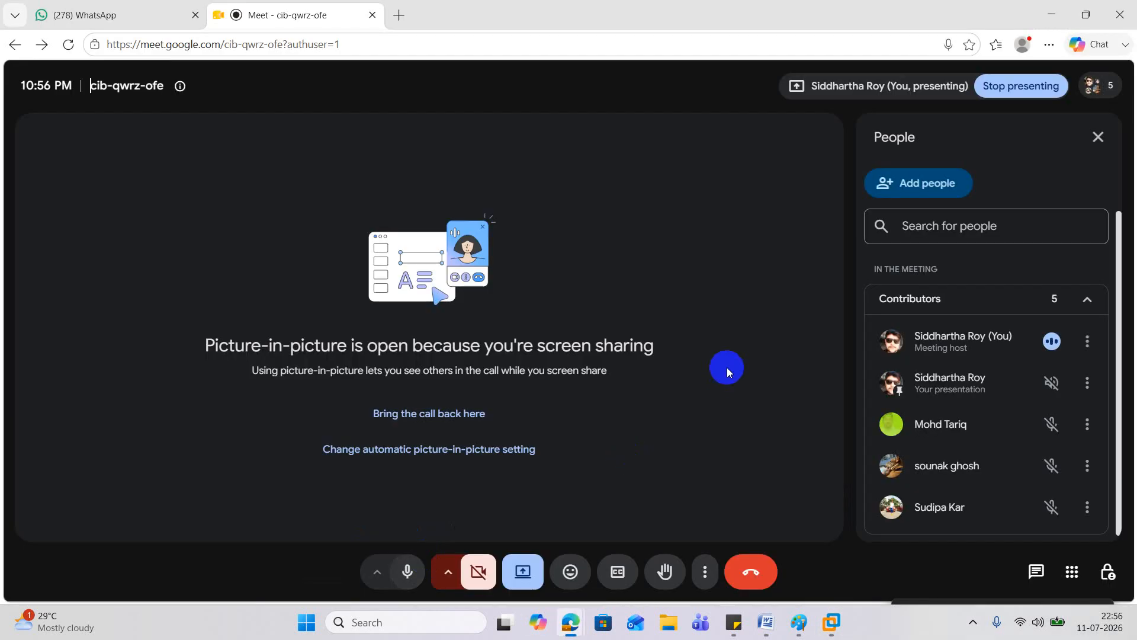